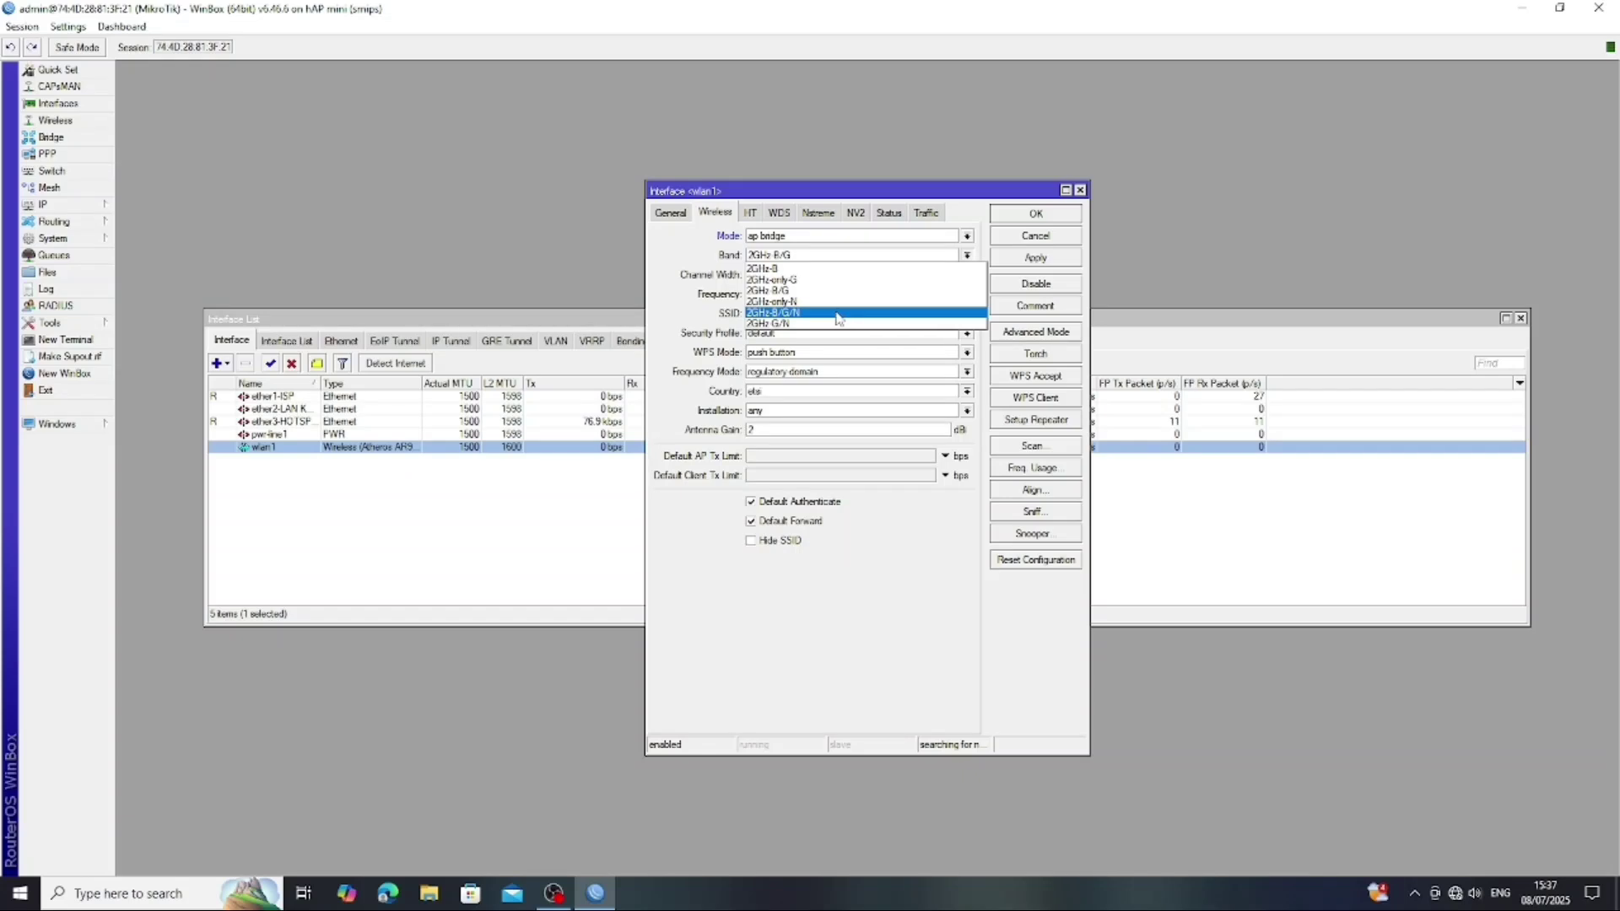
- Set wlan1 to the 2GHz-B/G/N band with auto frequency and a new SSID, then save
left_click(808, 313)
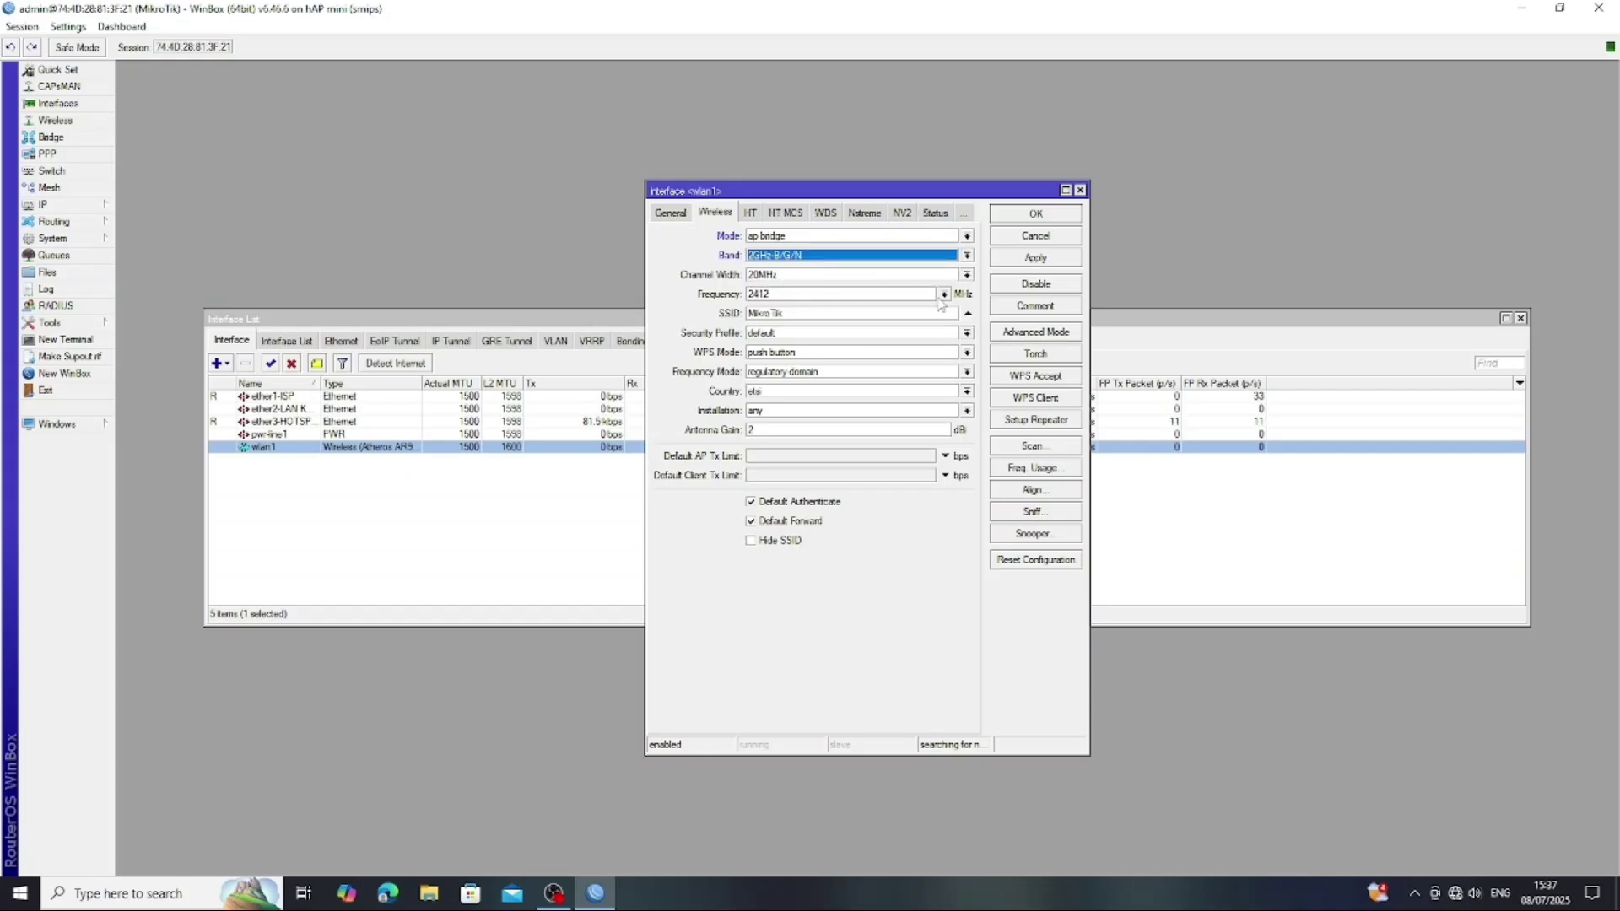
left_click(944, 295)
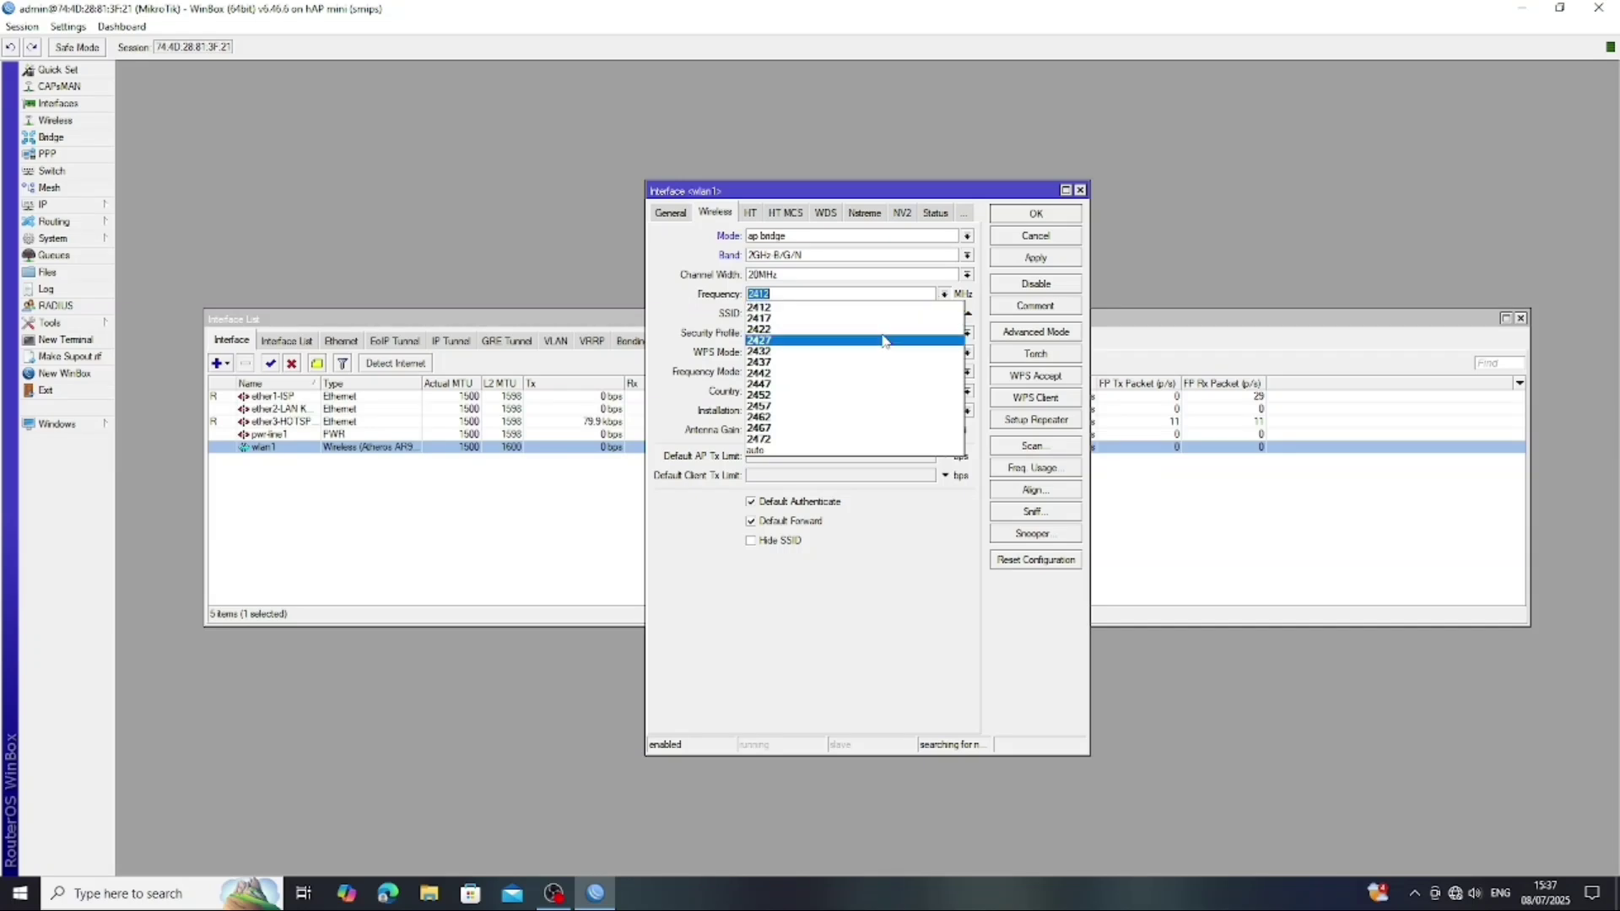
left_click(794, 451)
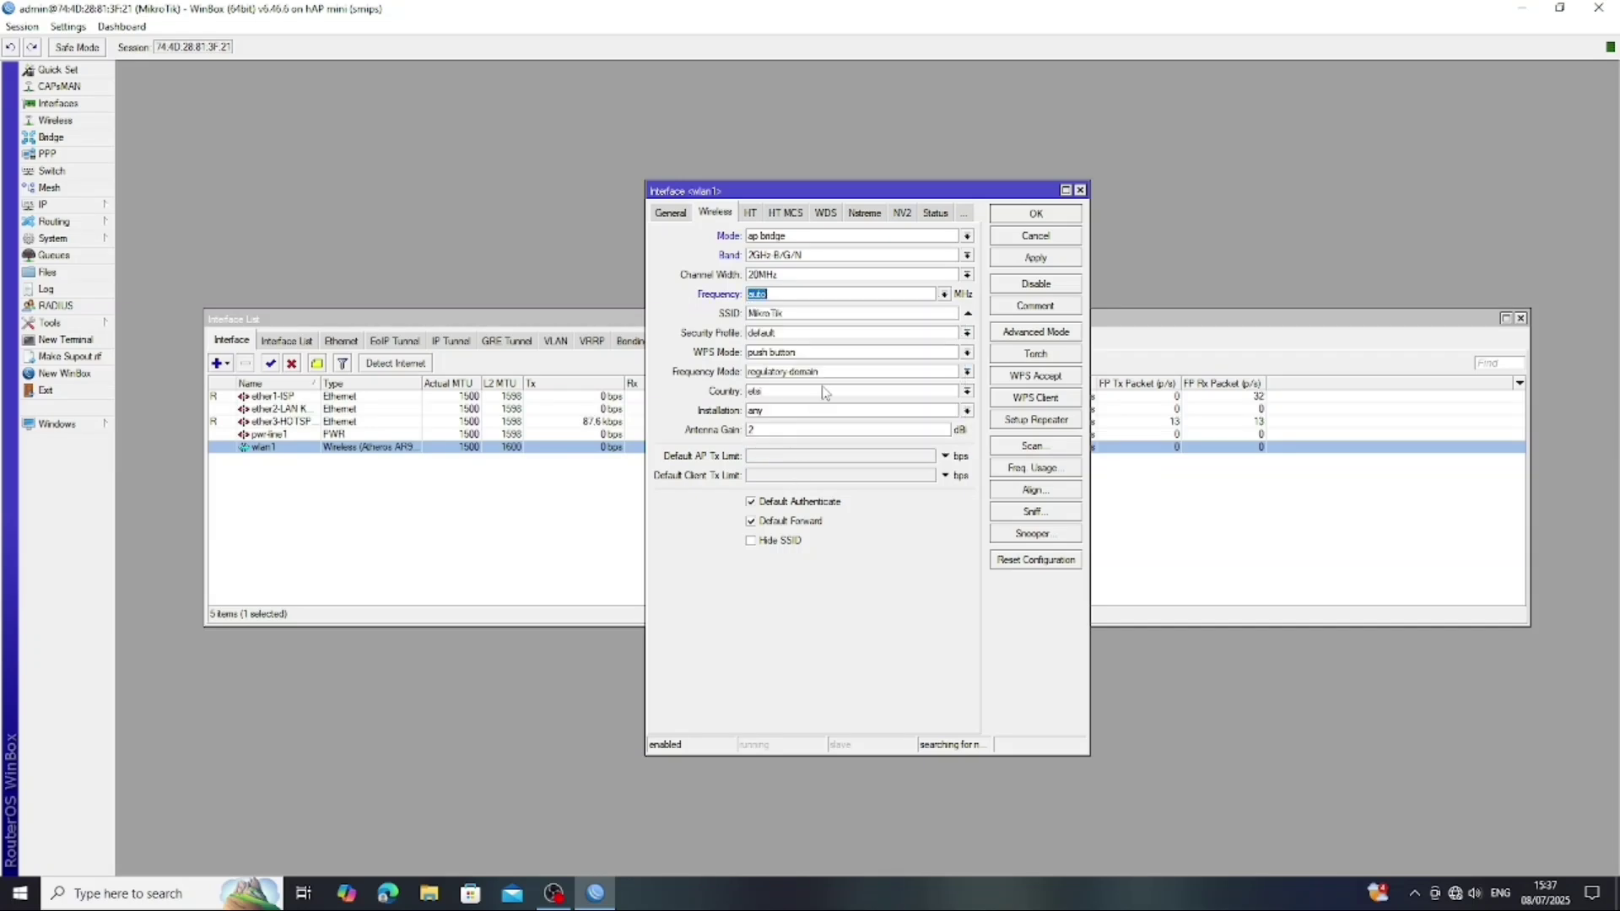
left_click(918, 315)
key("BackSpace")
key("BackSpace")
key("BackSpace")
key("BackSpace")
key("BackSpace")
key("BackSpace")
key("BackSpace")
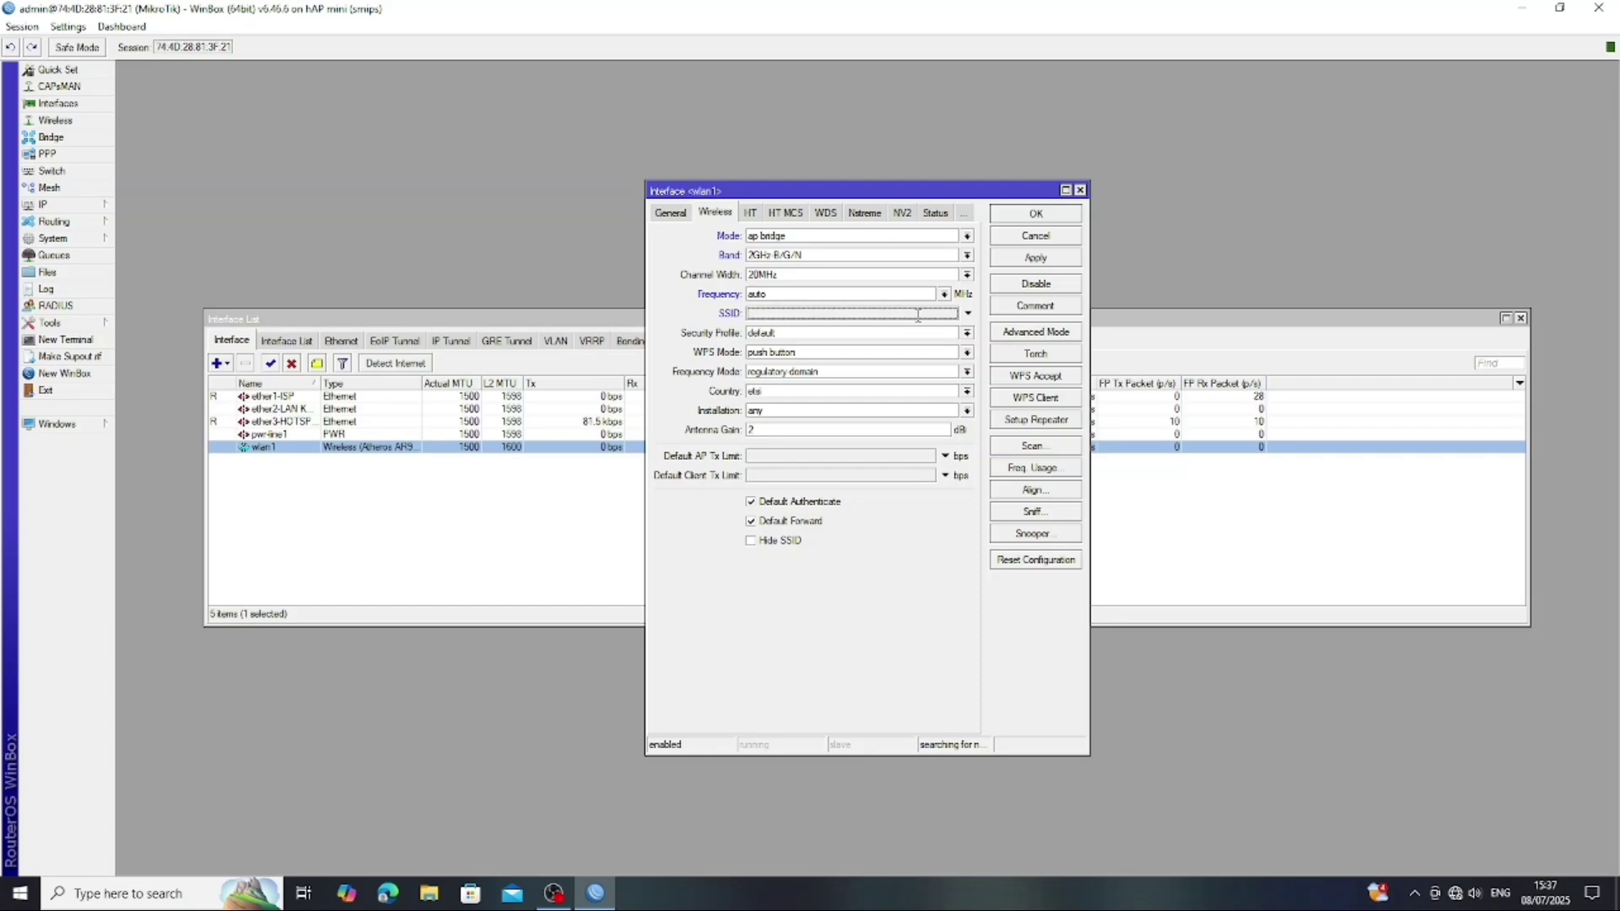
left_click(917, 315)
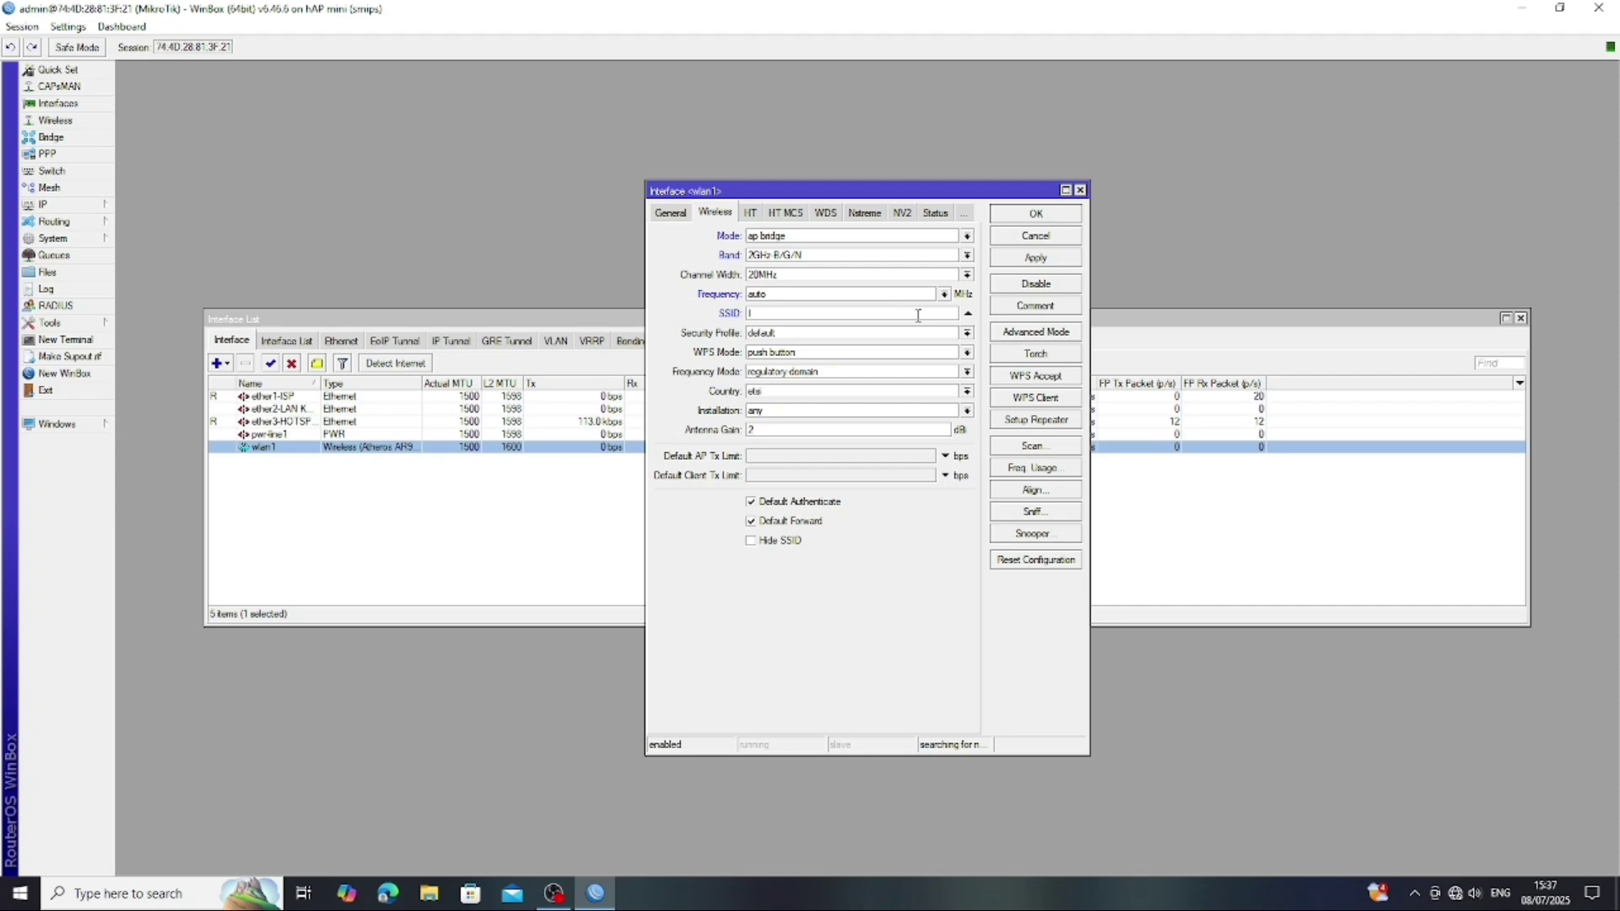
type("Ilham.net")
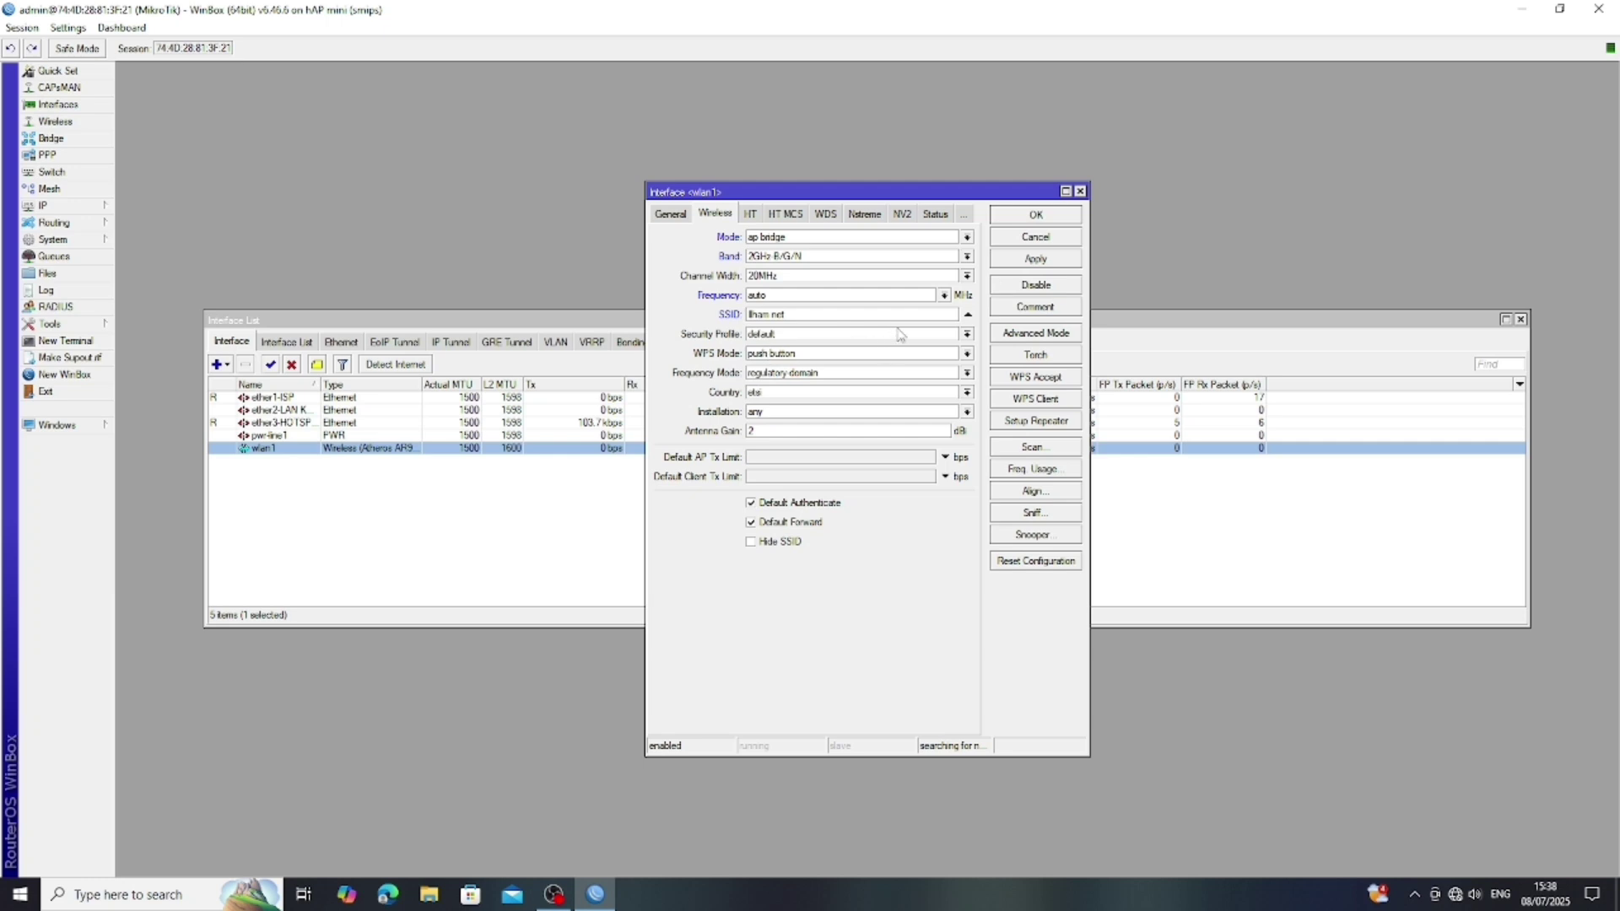
left_click(1046, 258)
left_click(1046, 215)
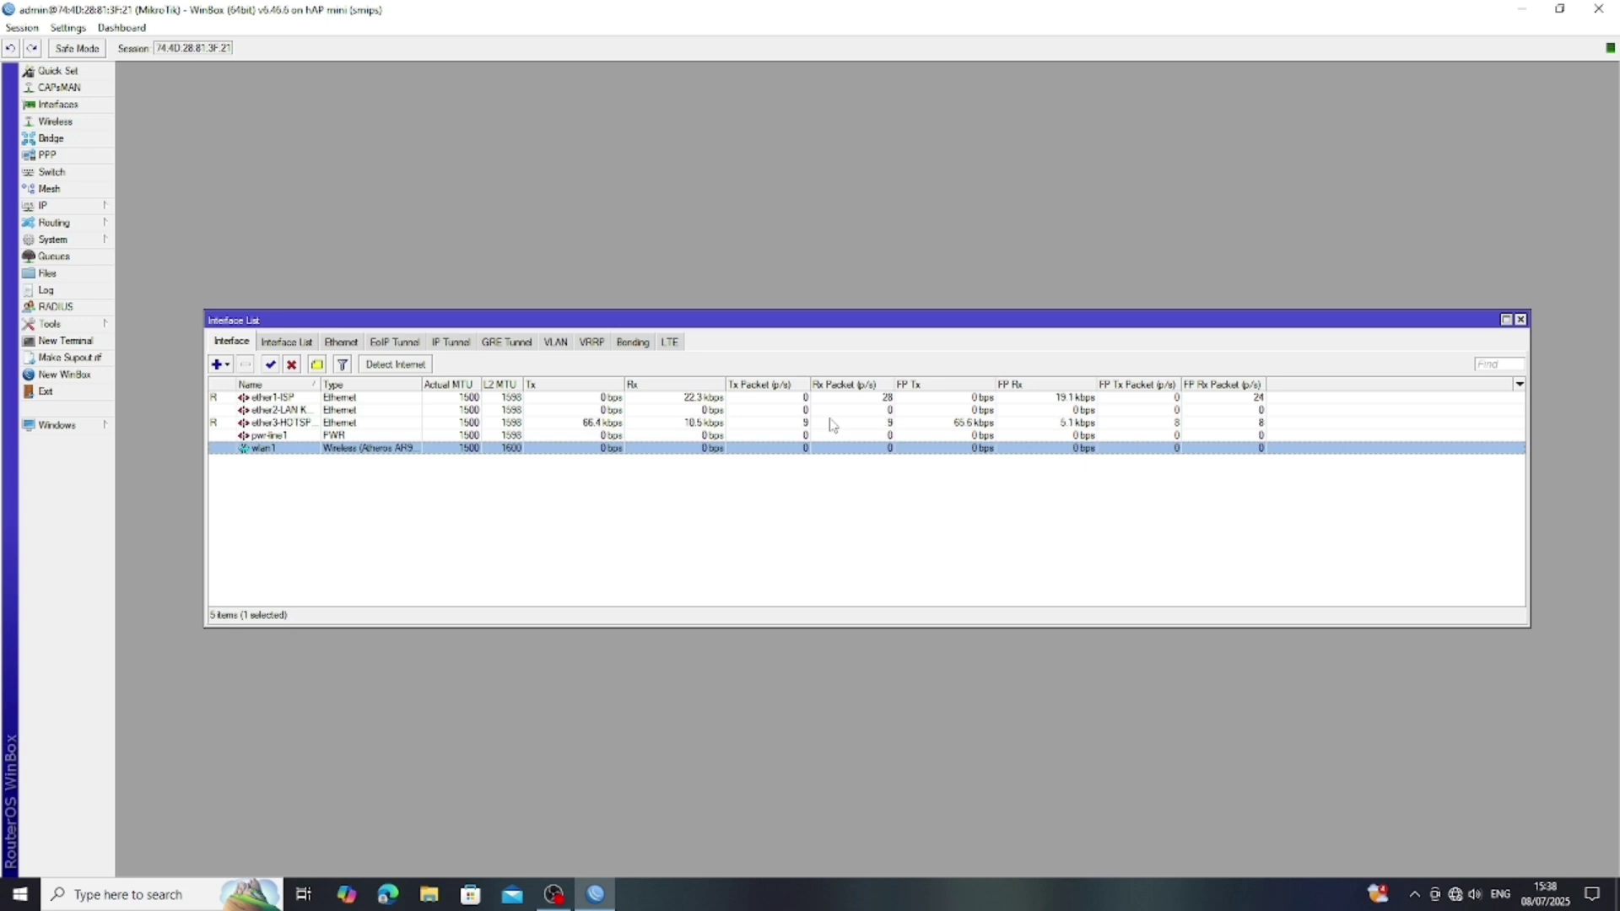
- Add a DHCP client on interface ether1-ISP under IP > DHCP Client
left_click(72, 207)
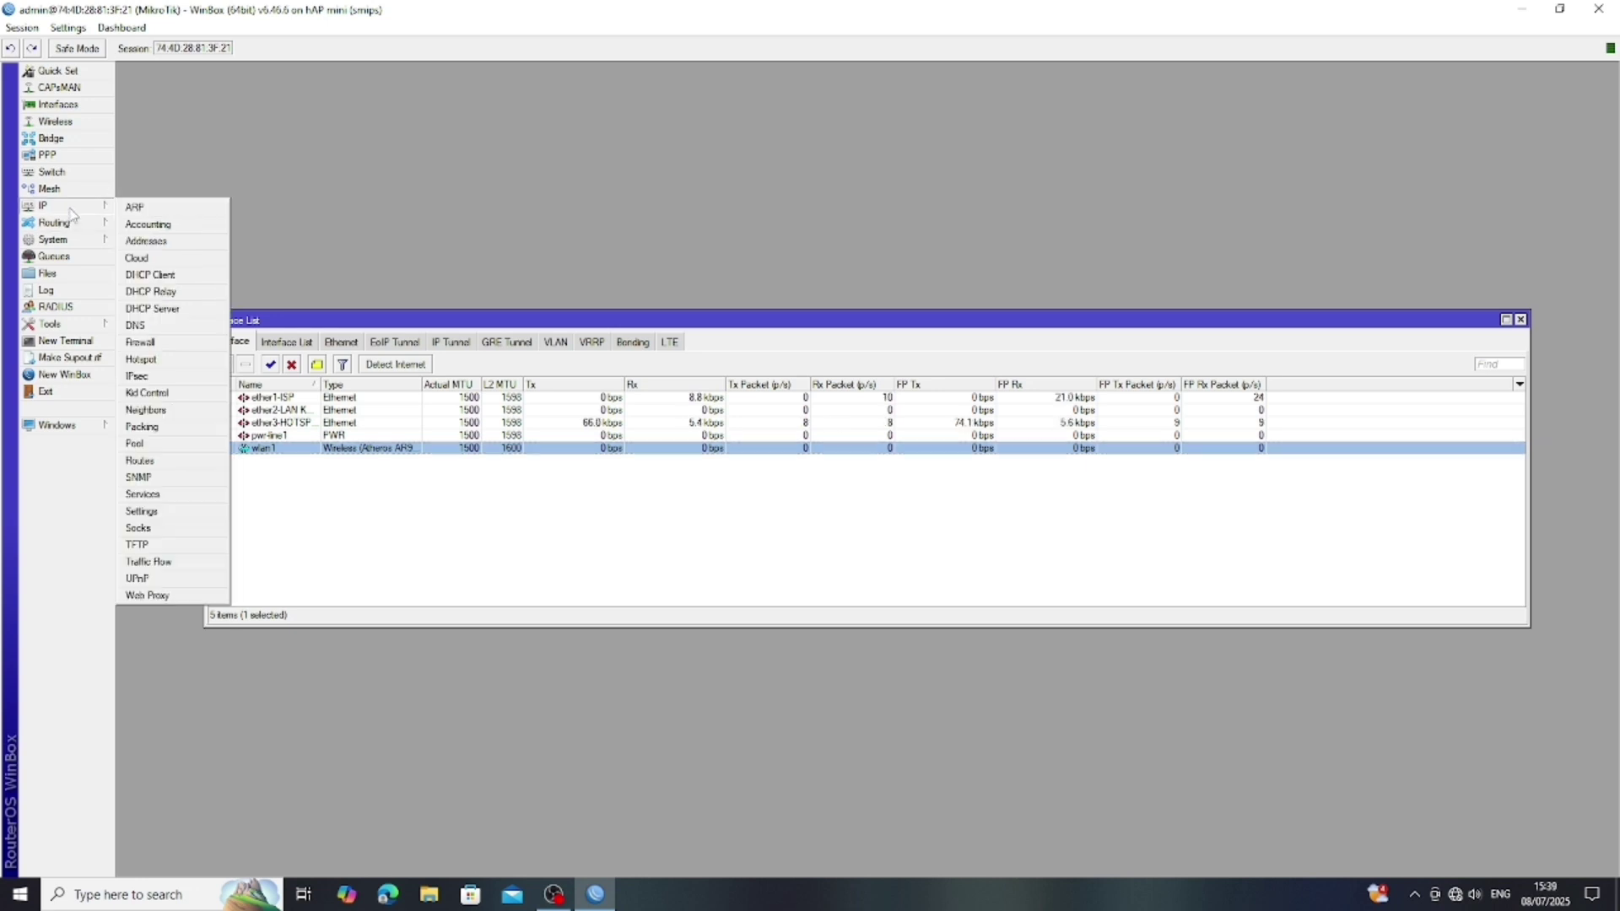
left_click(156, 276)
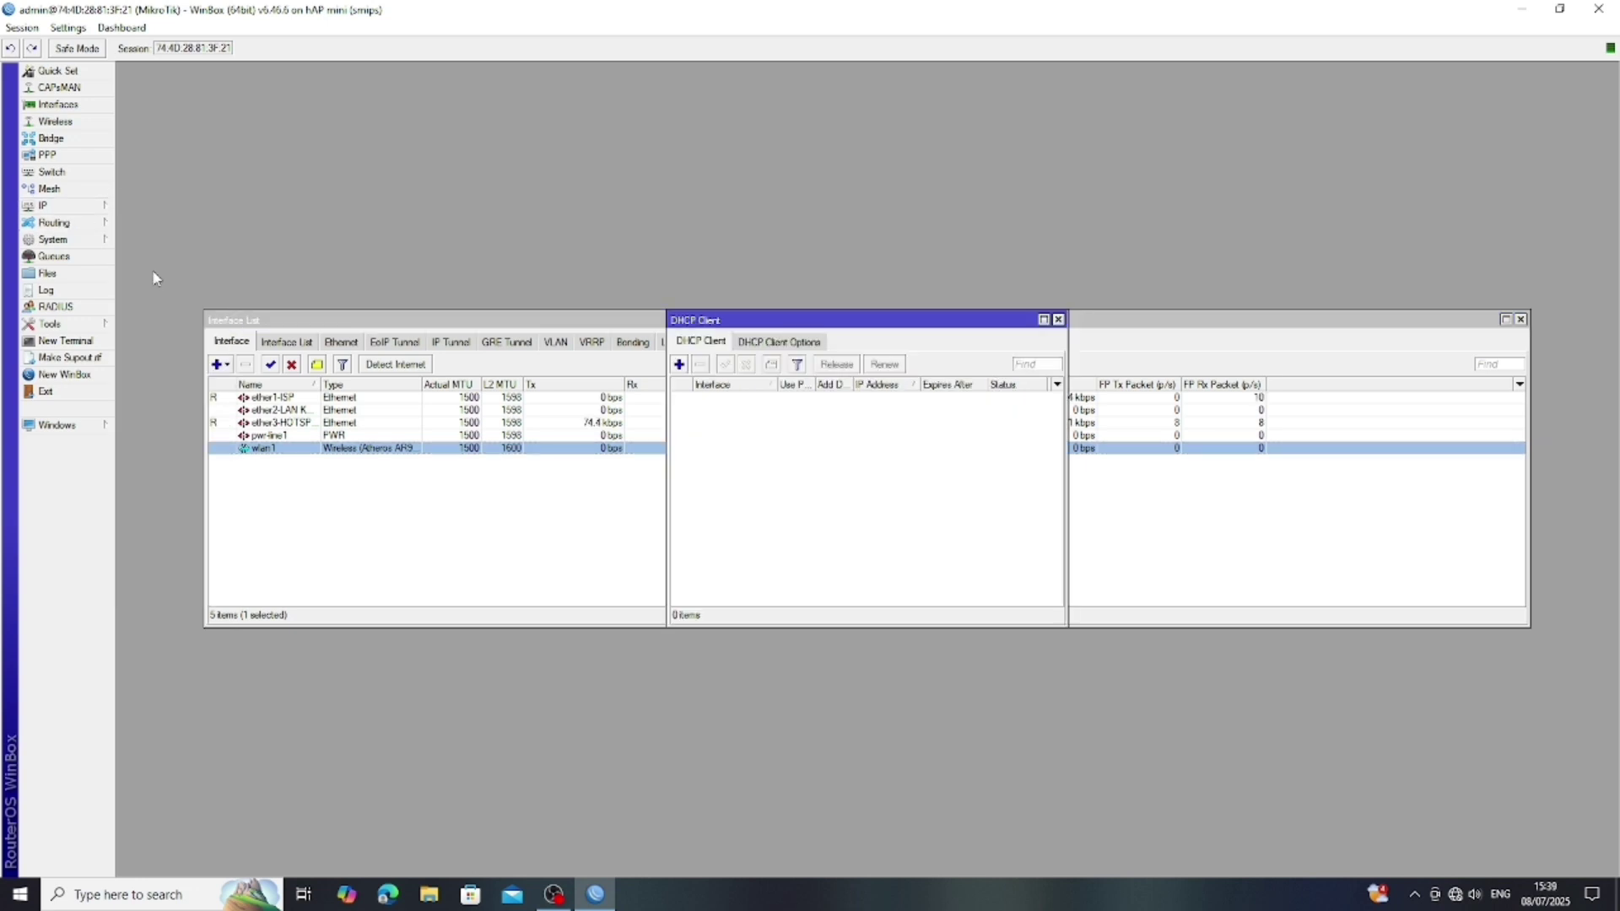
left_click(680, 366)
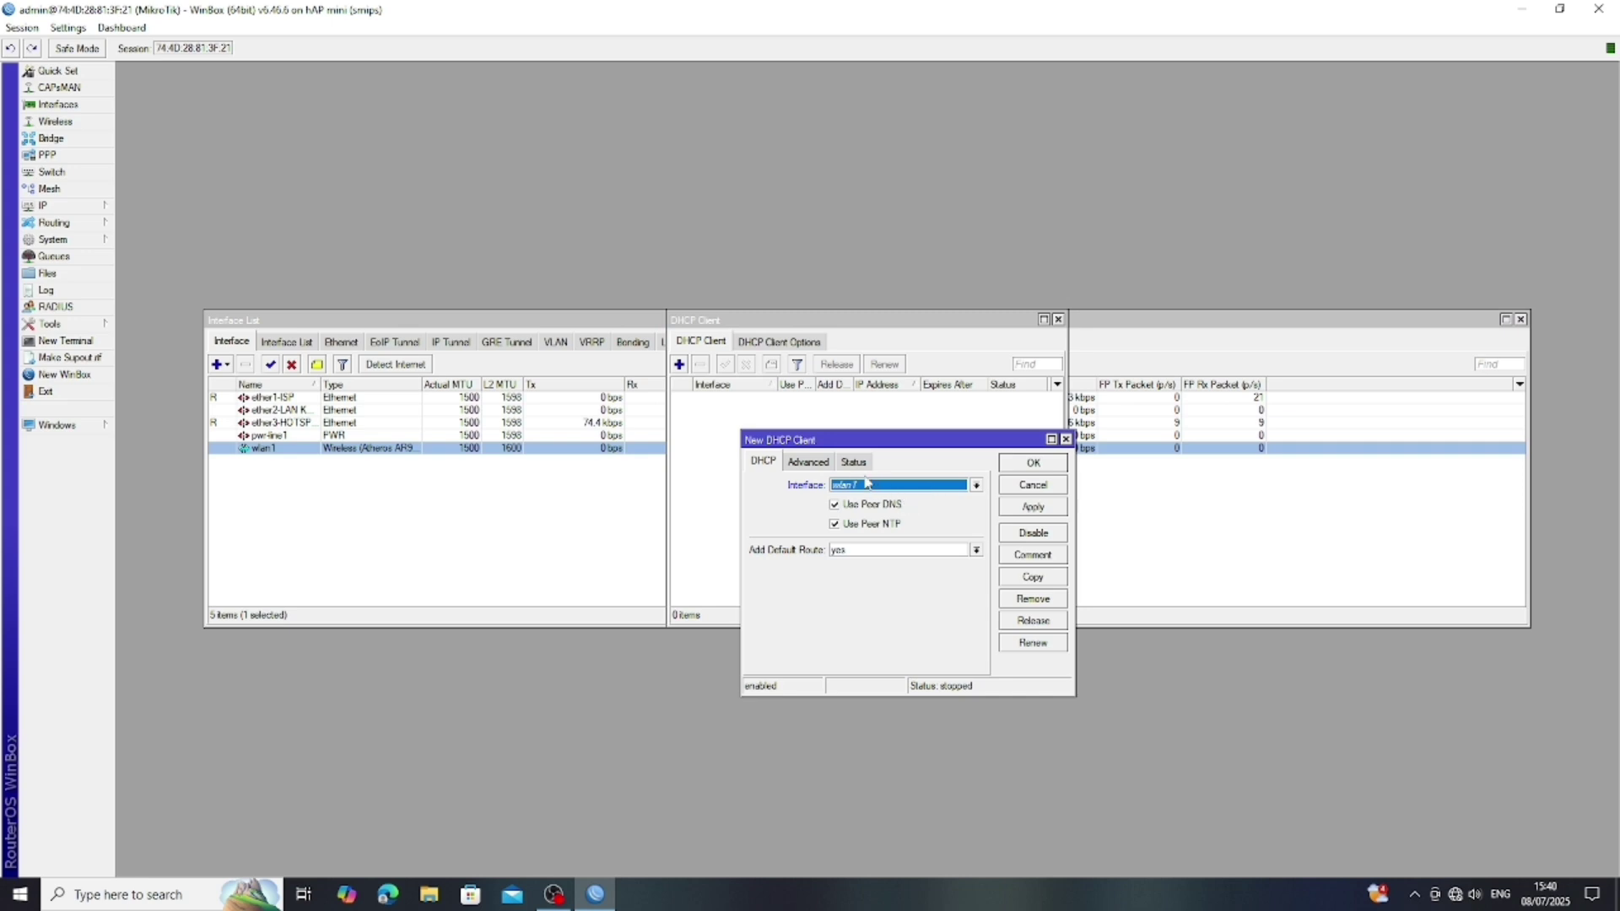
left_click(979, 487)
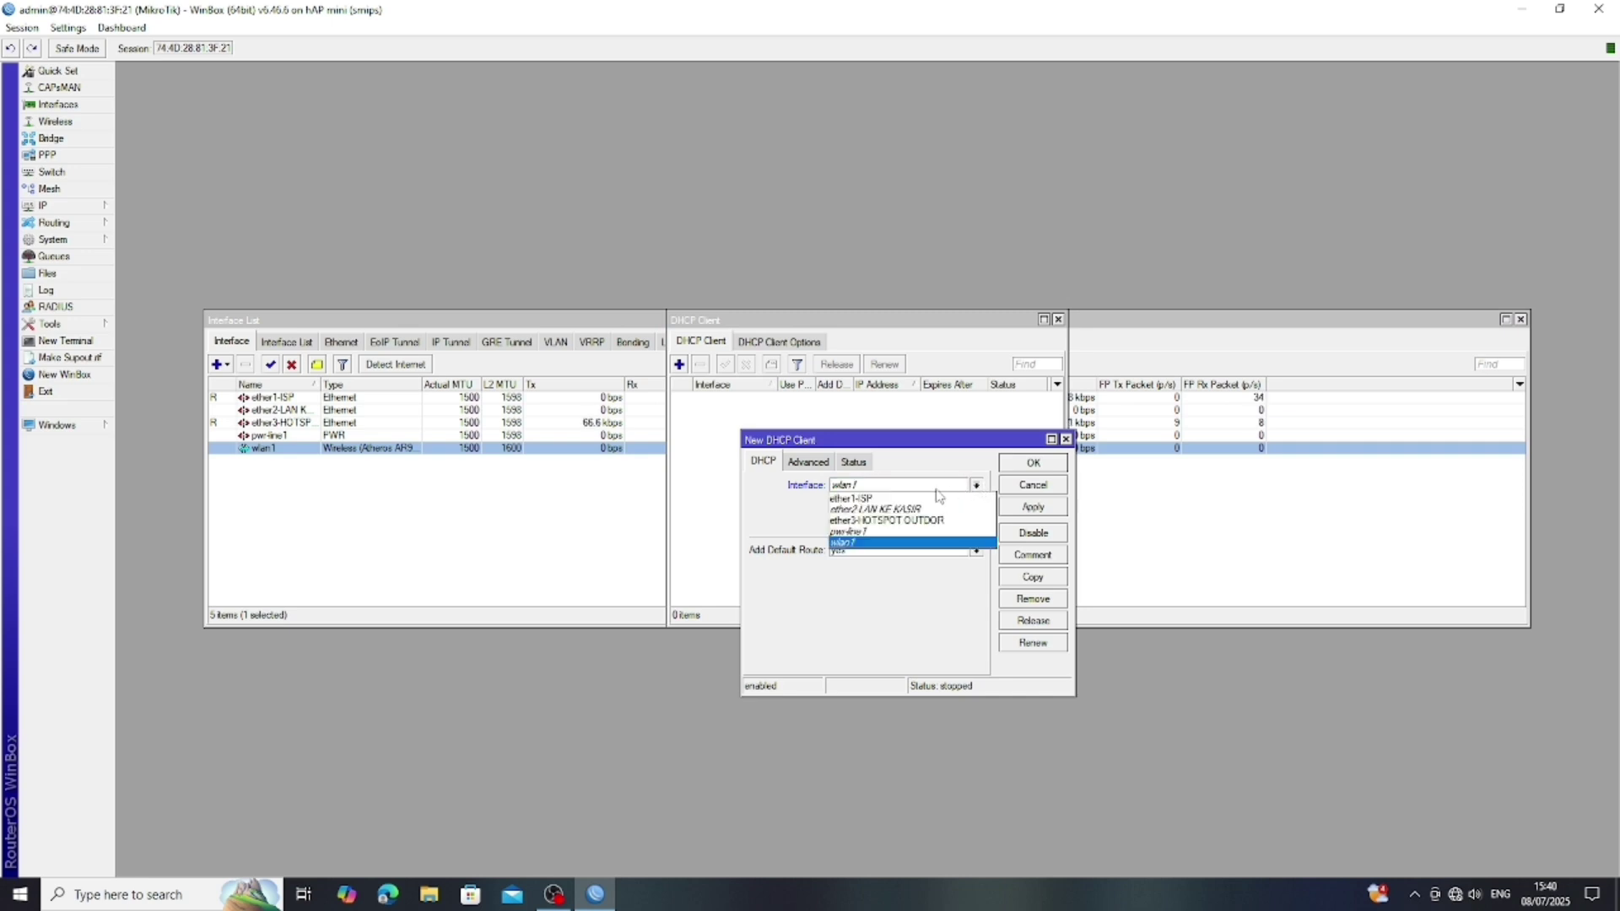
left_click(852, 499)
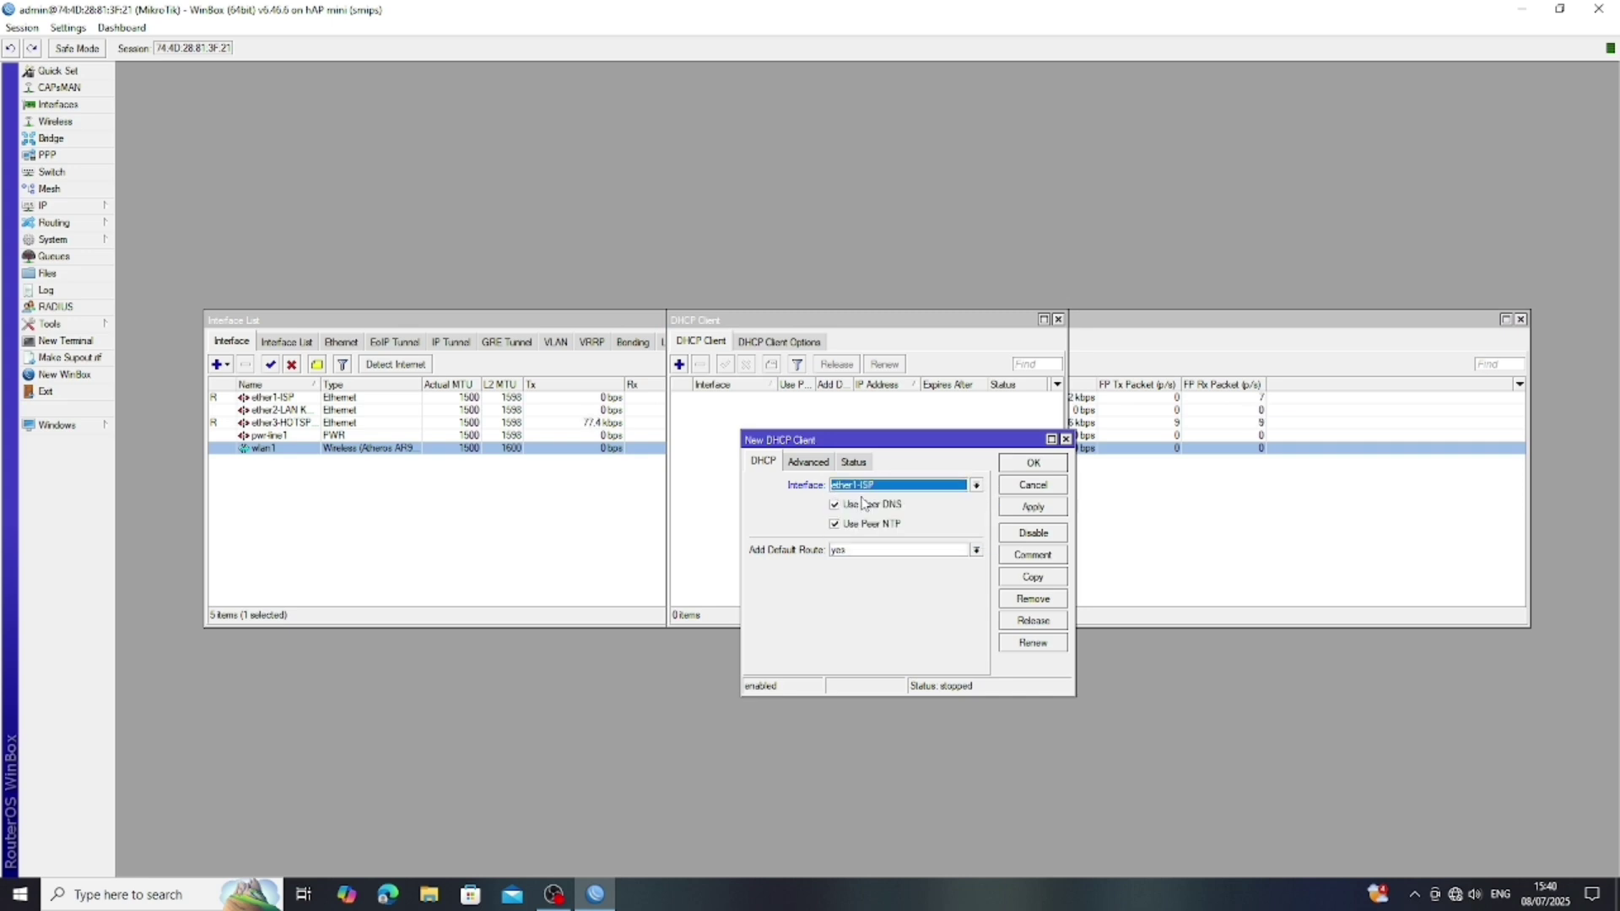
left_click(1035, 509)
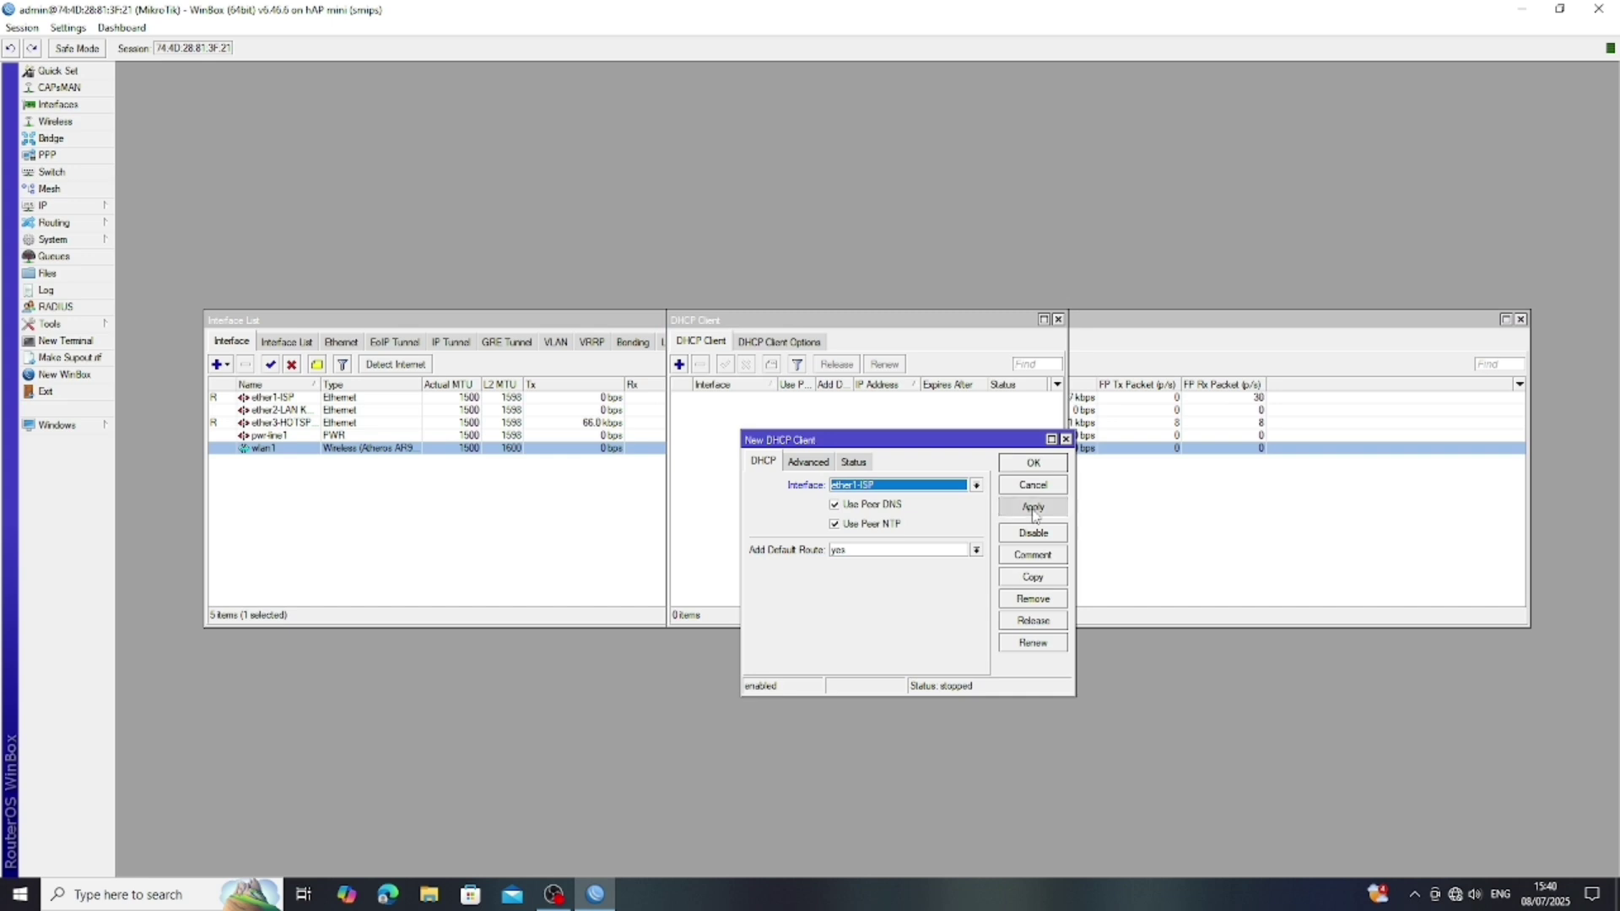
left_click(1034, 466)
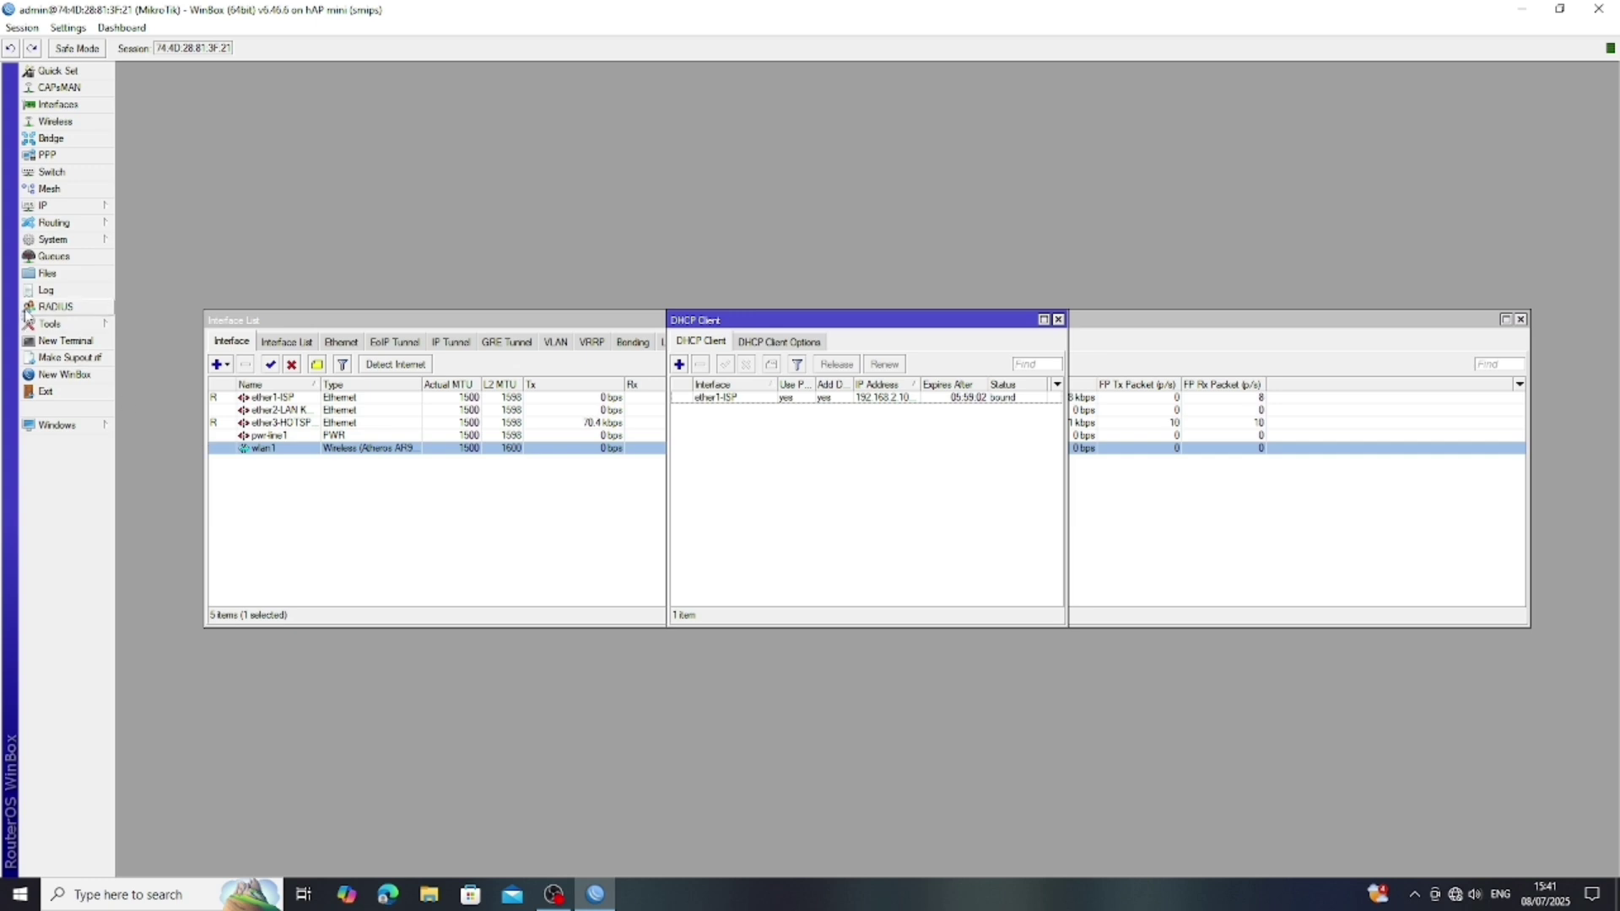
left_click(88, 344)
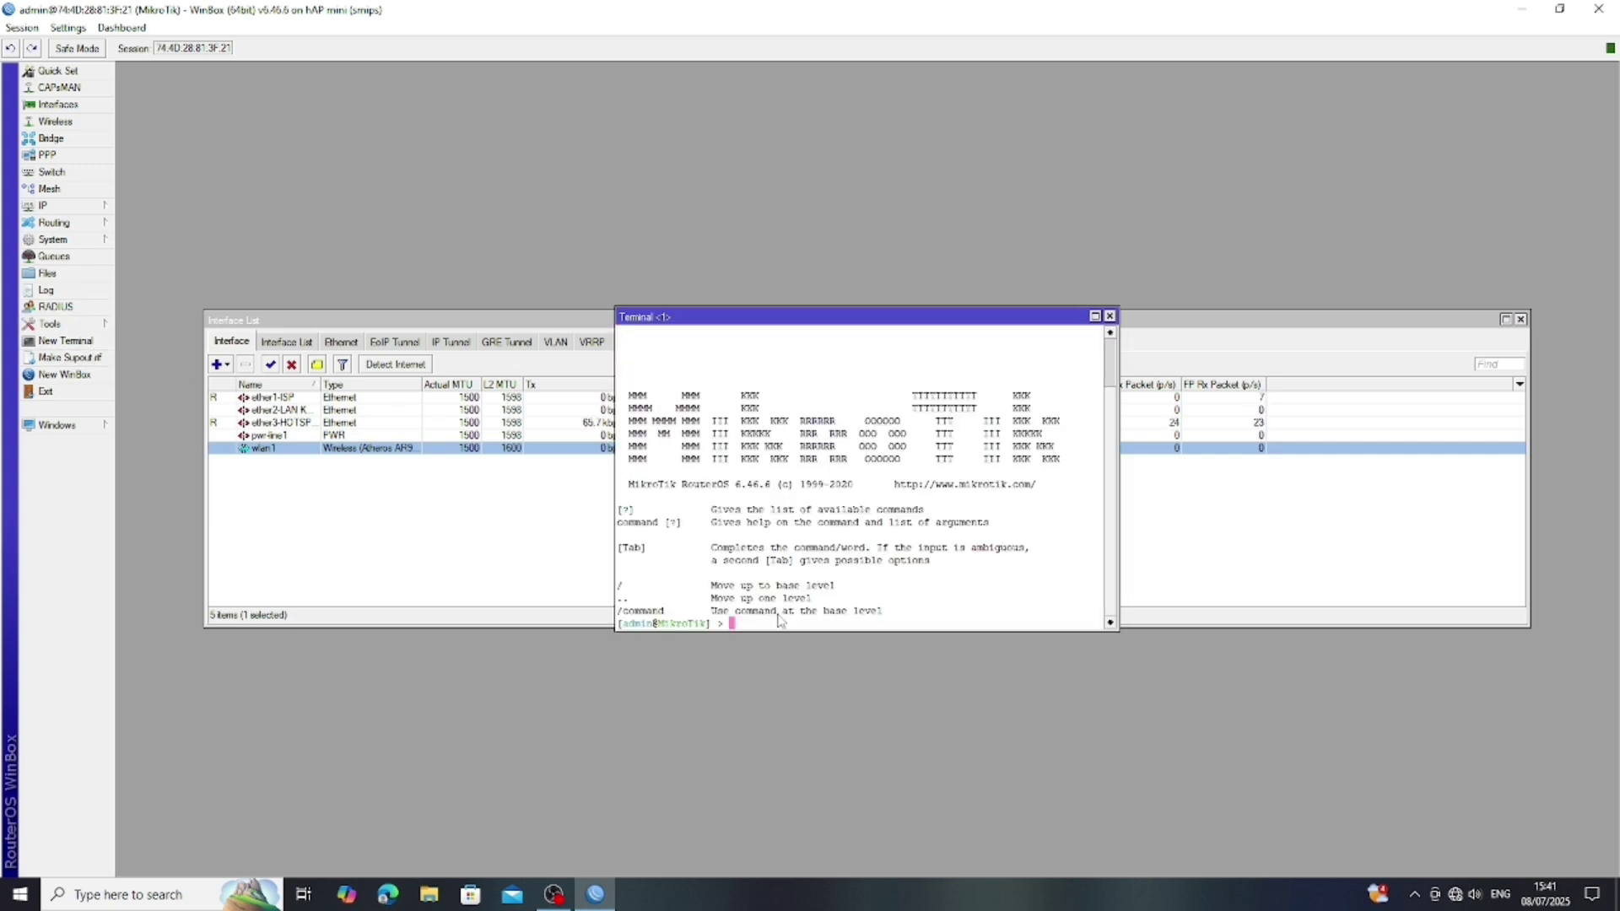
type("ping google.com")
key("Return")
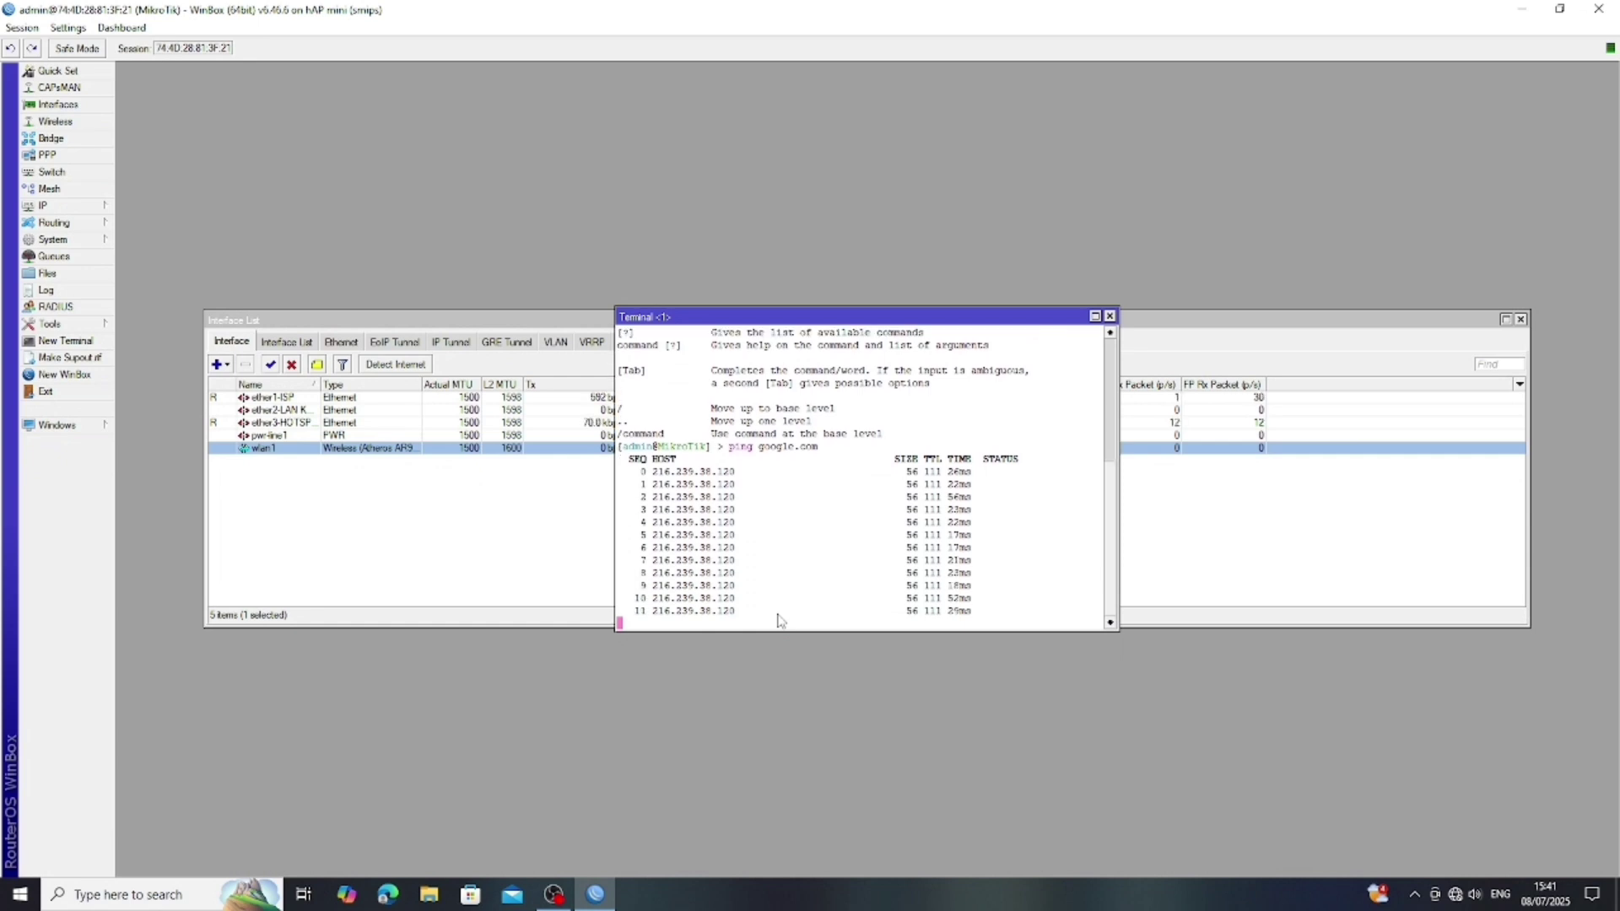
- Create a new firewall NAT rule with out-interface ether1-ISP
left_click(1110, 317)
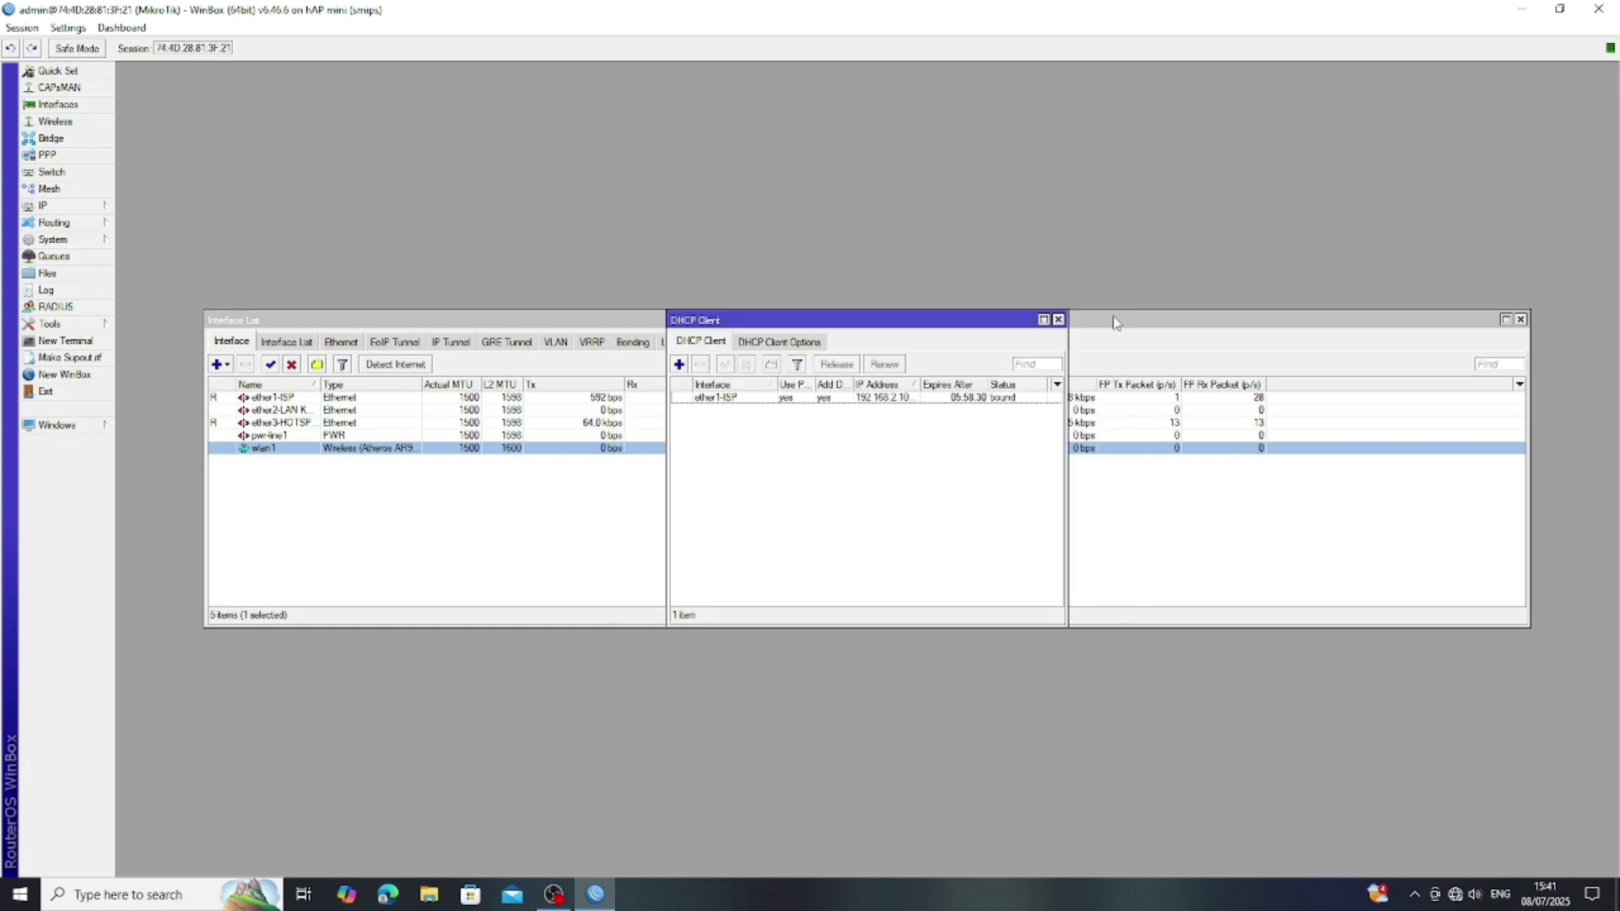
left_click(75, 206)
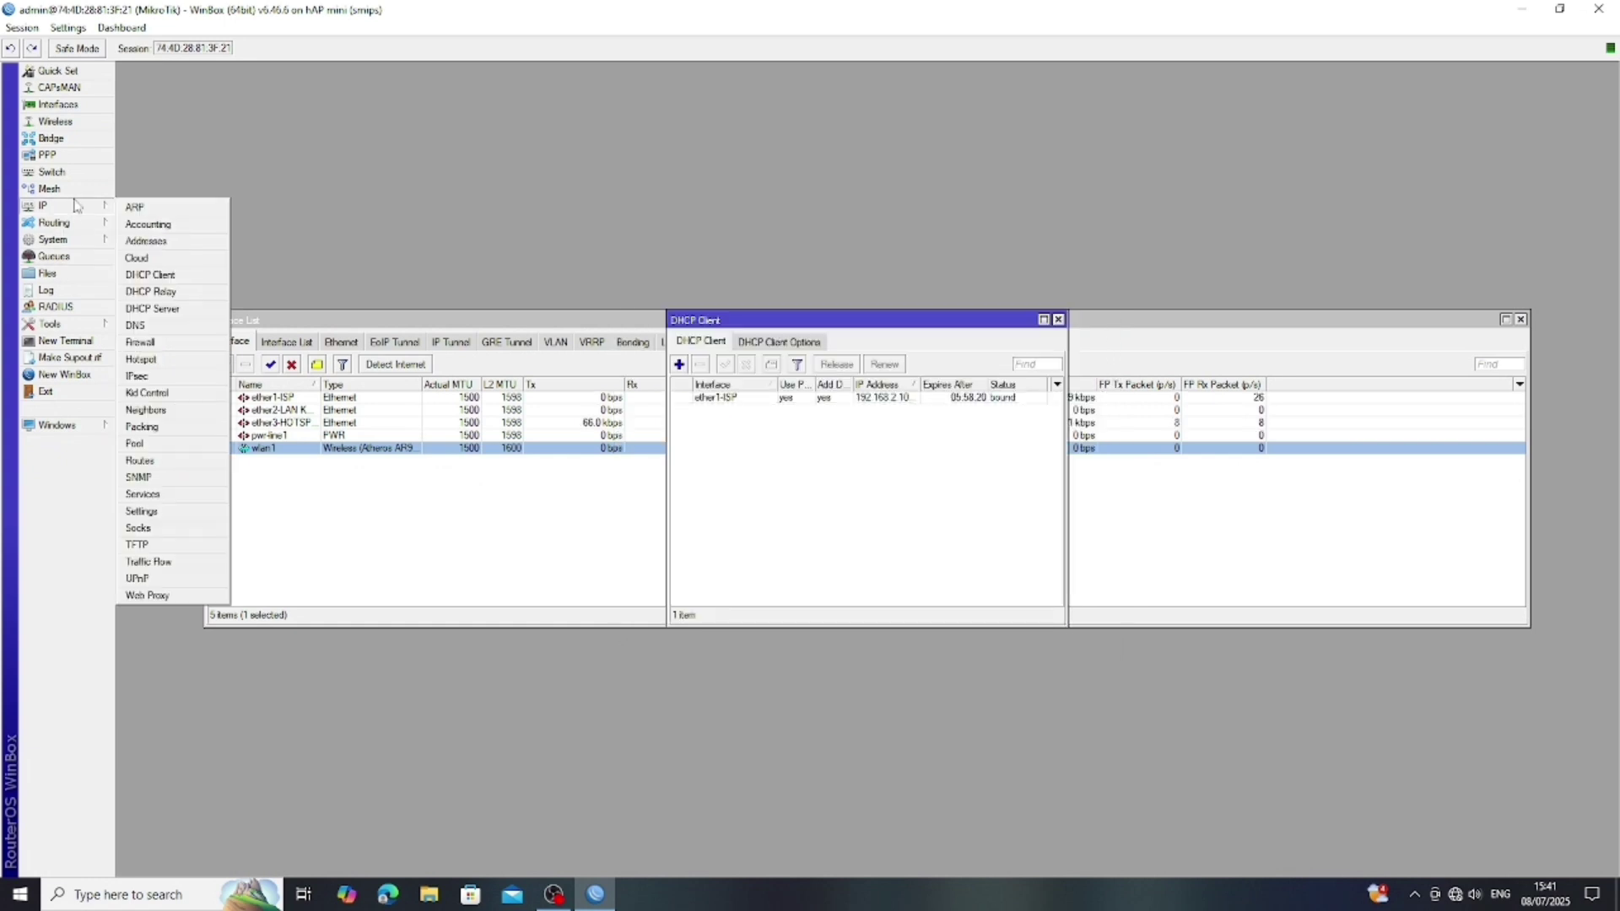
mouse_move(89, 224)
left_click(174, 343)
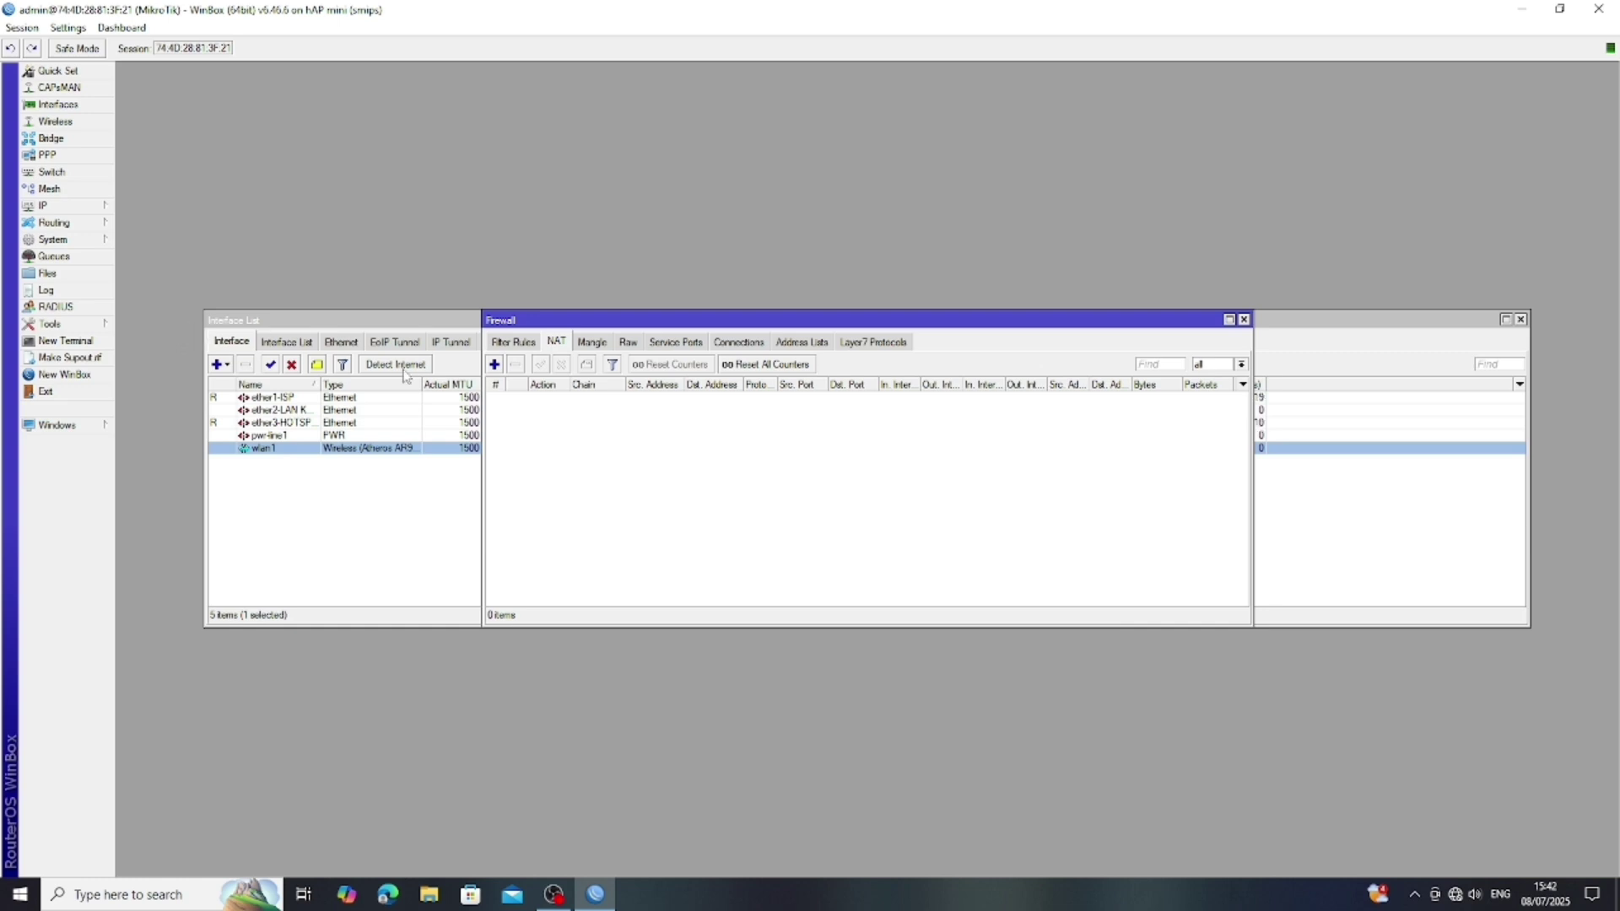
left_click(495, 365)
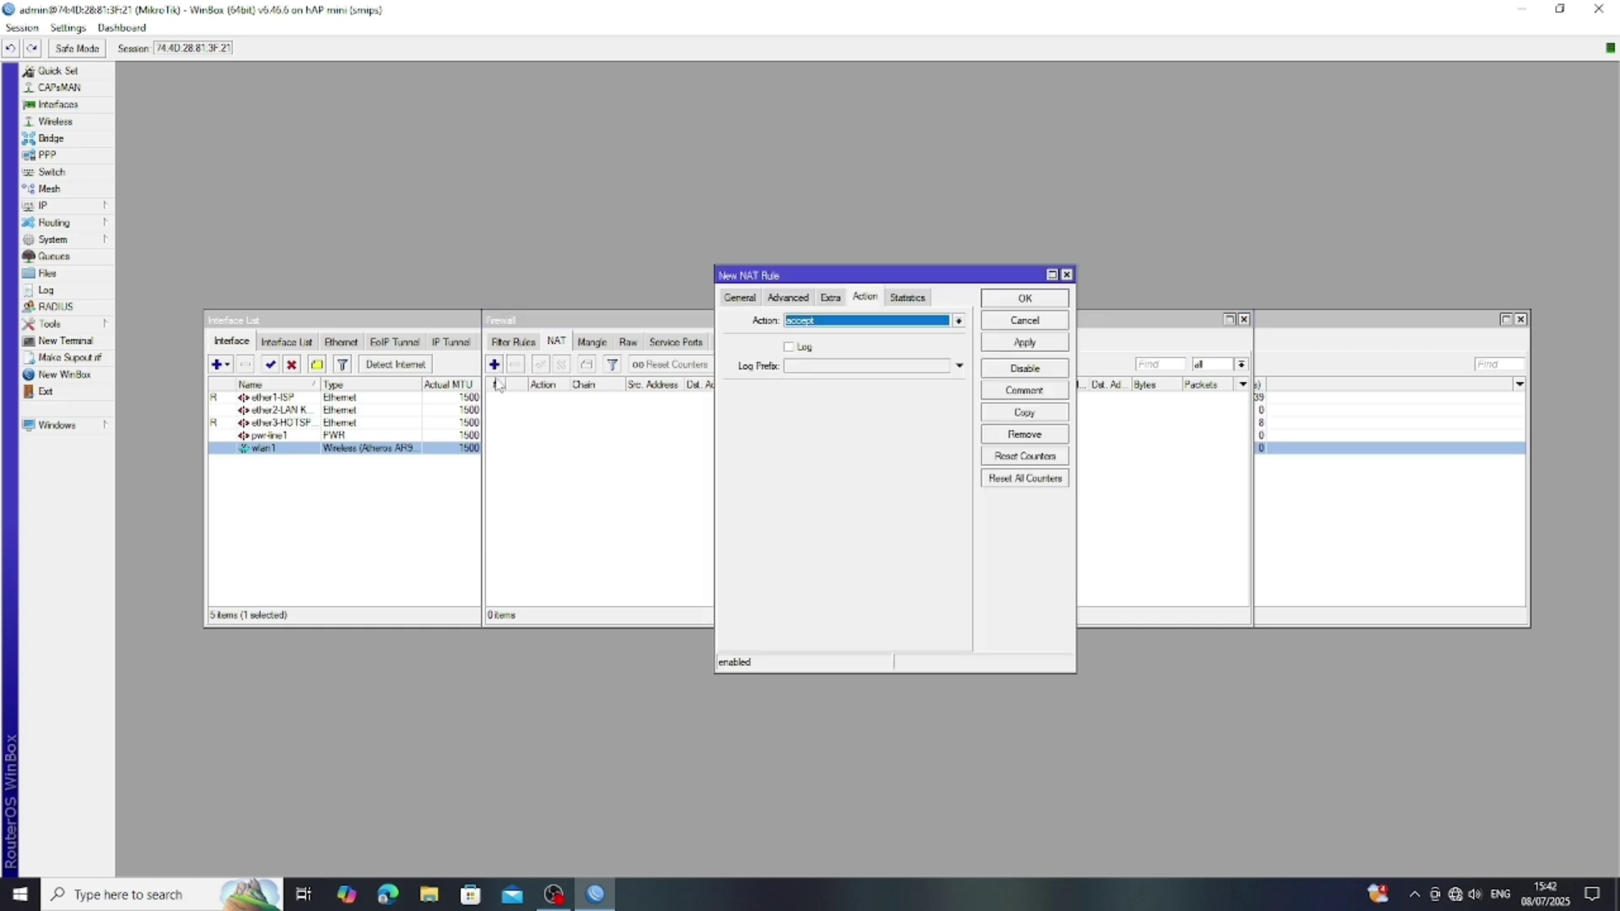
left_click(740, 297)
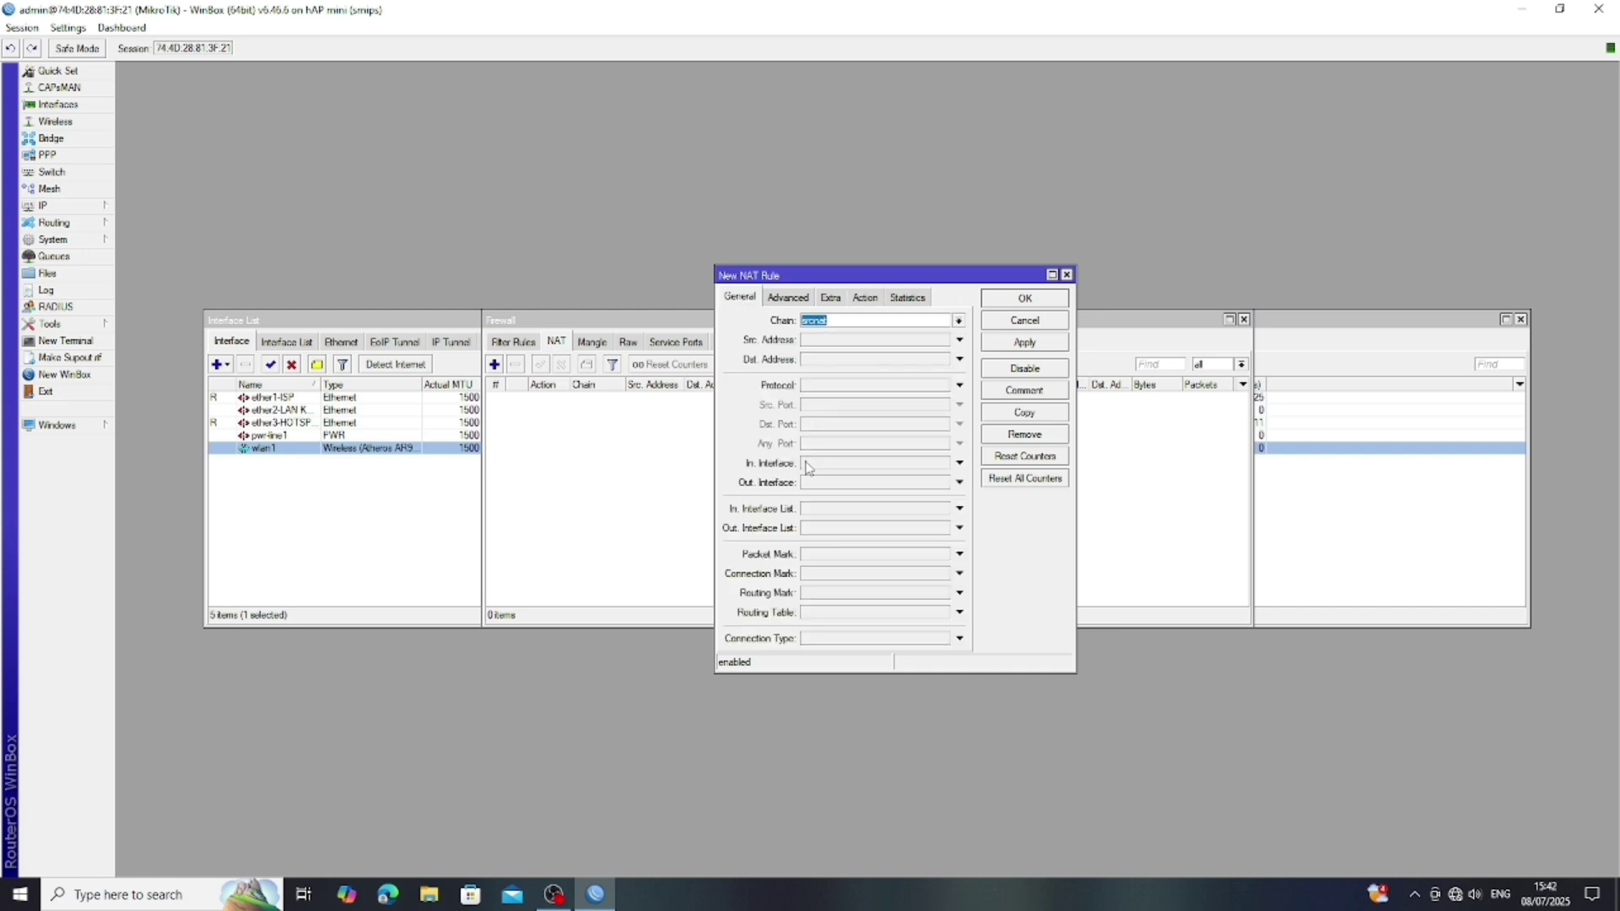
left_click(959, 482)
left_click(885, 496)
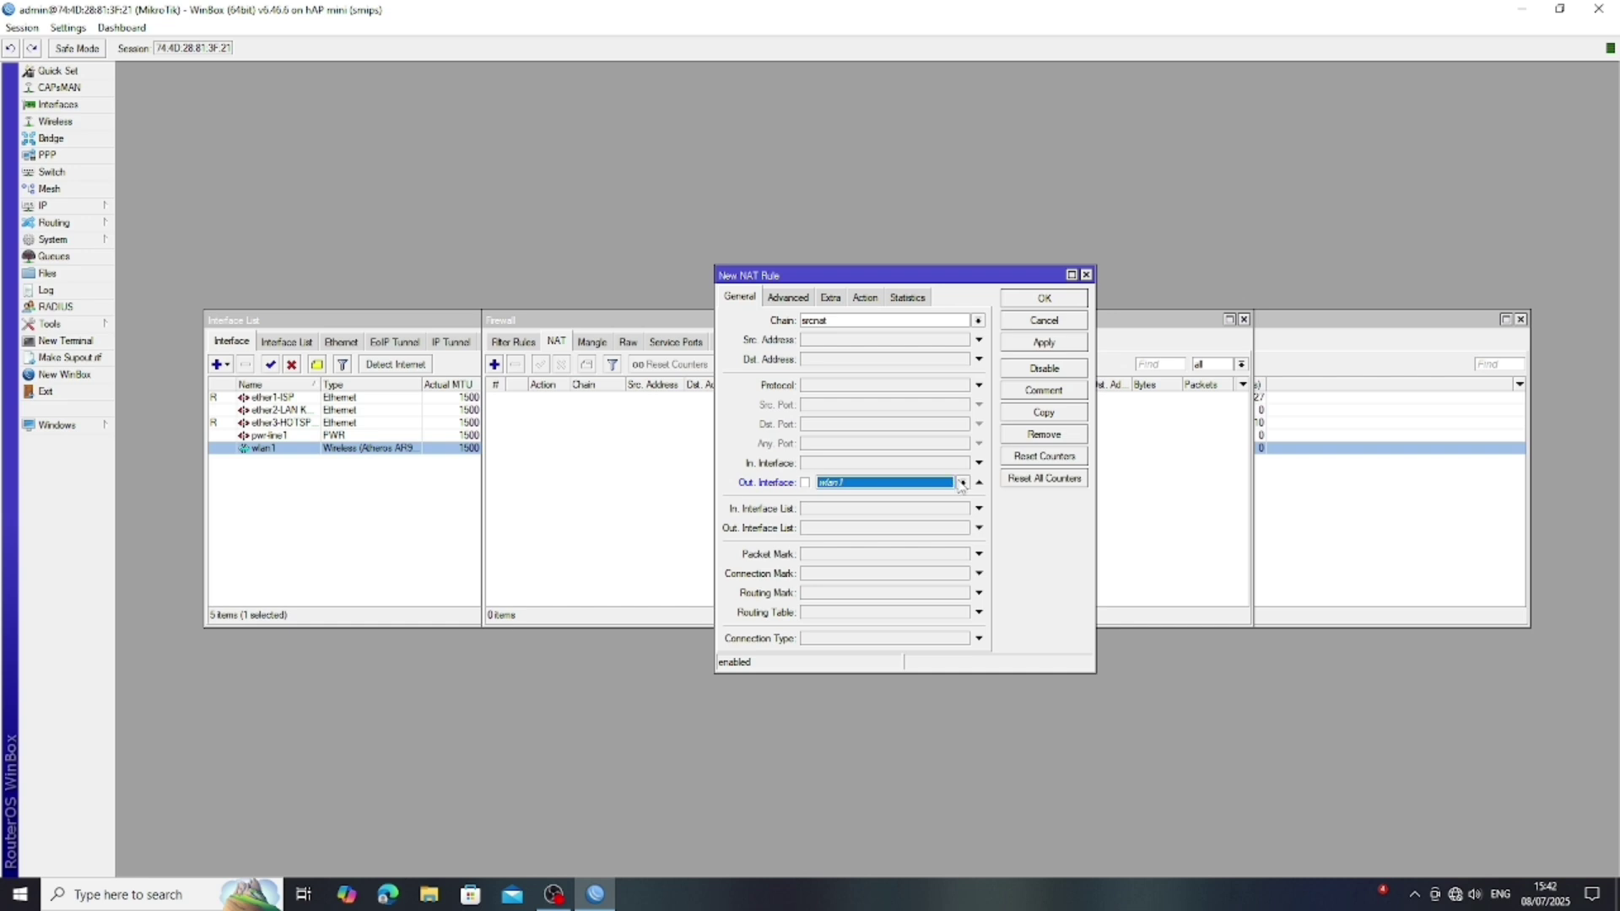
left_click(961, 482)
left_click(882, 541)
- Set the NAT rule's action to masquerade and save it
left_click(860, 296)
left_click(978, 320)
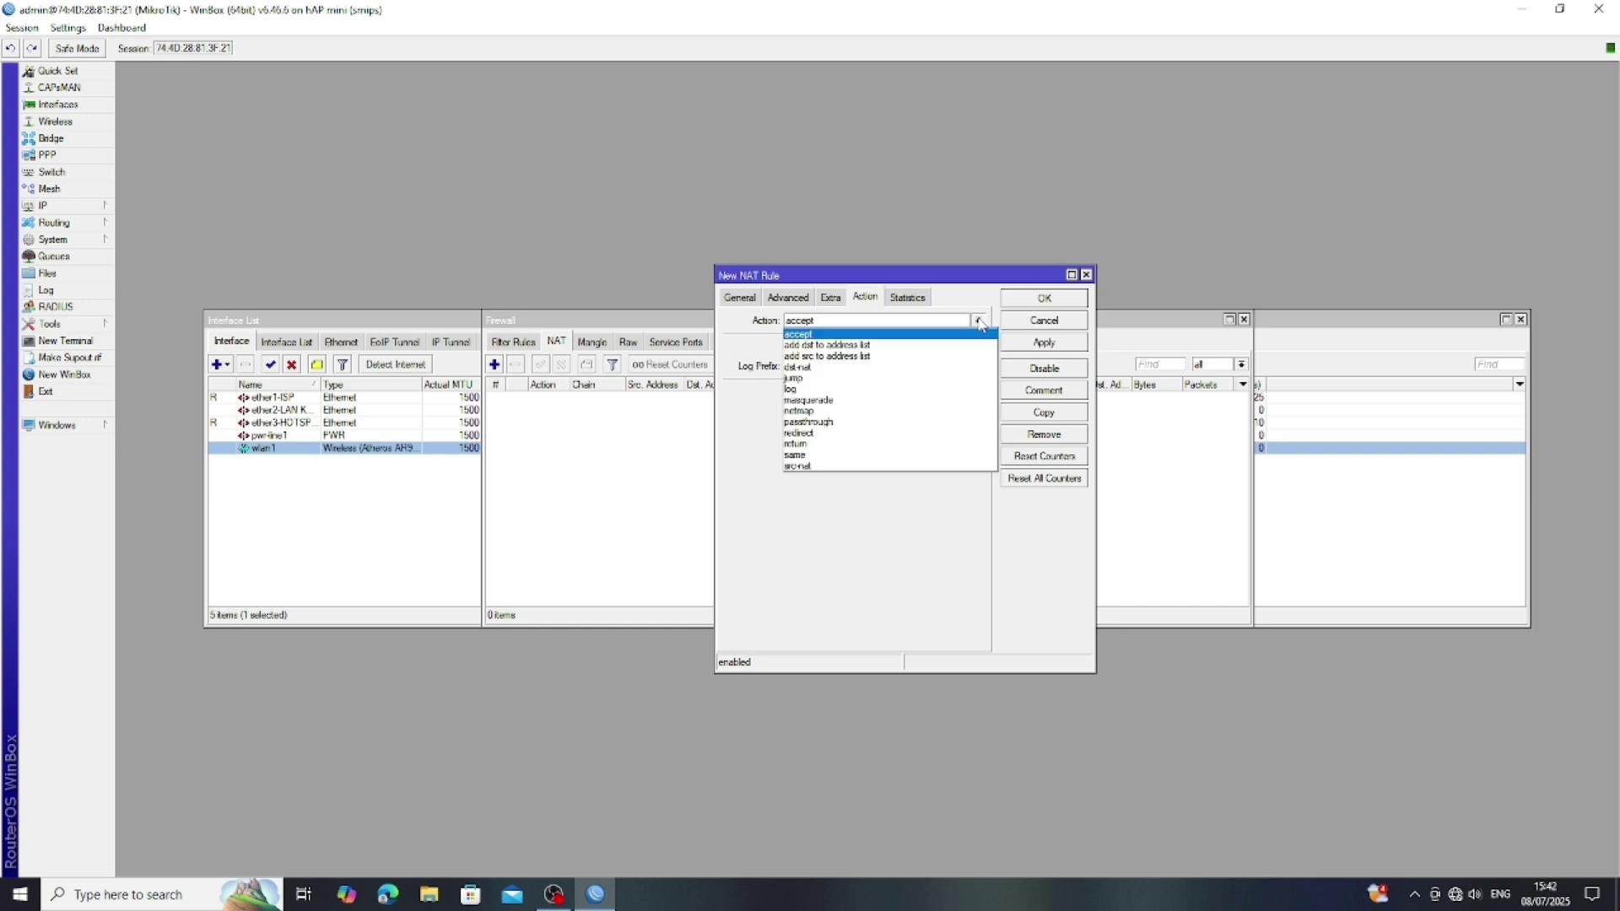
left_click(842, 400)
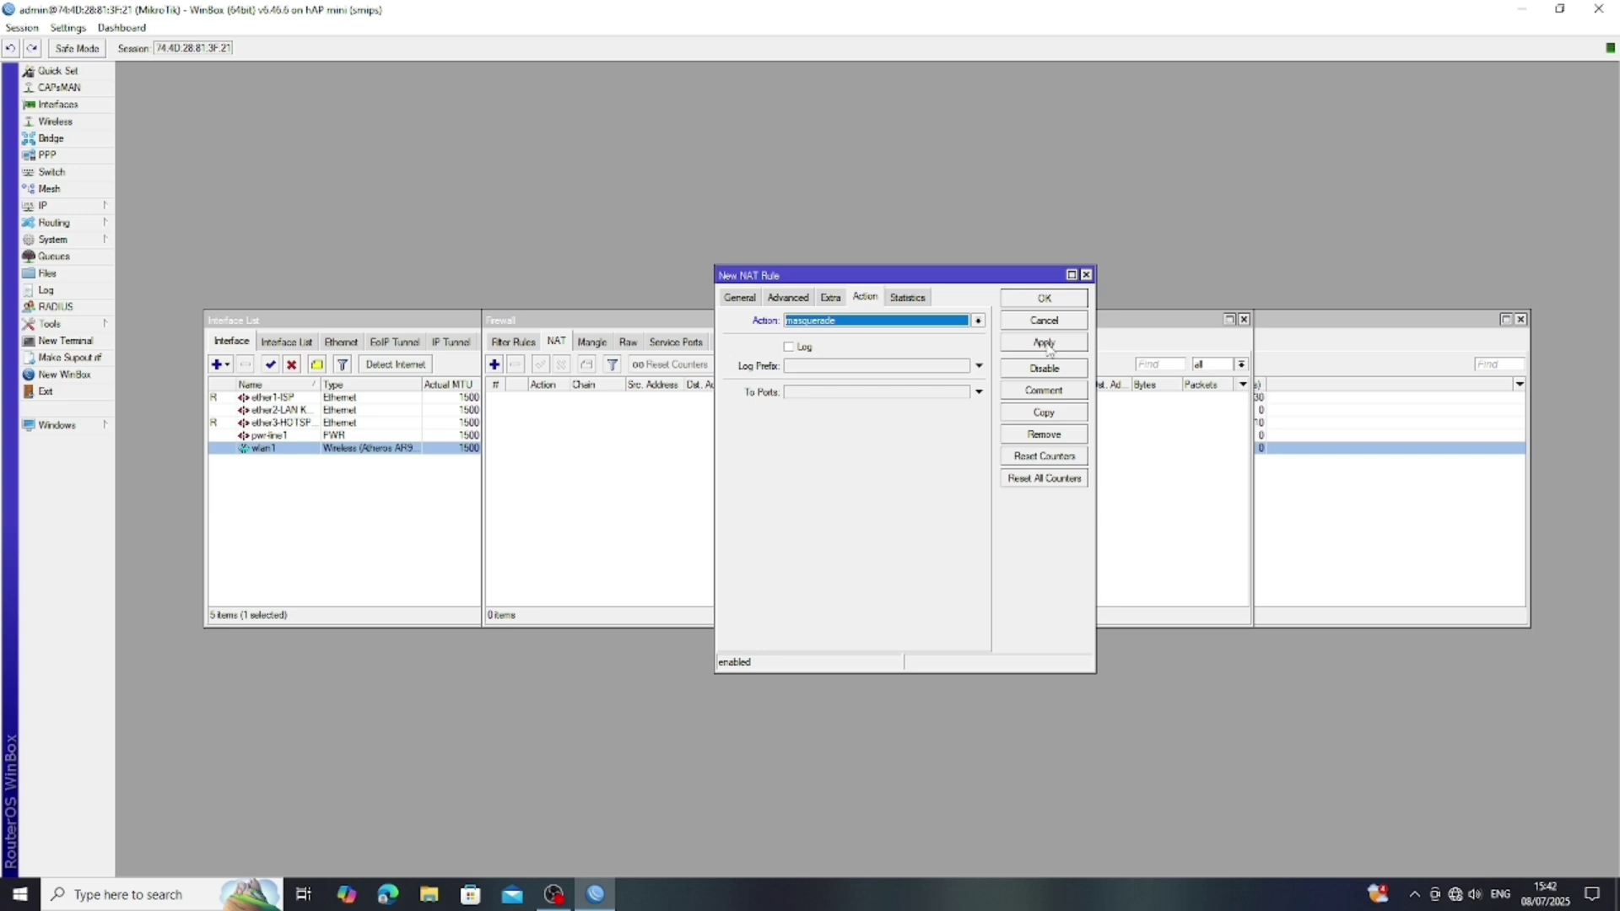
left_click(1047, 345)
left_click(1044, 298)
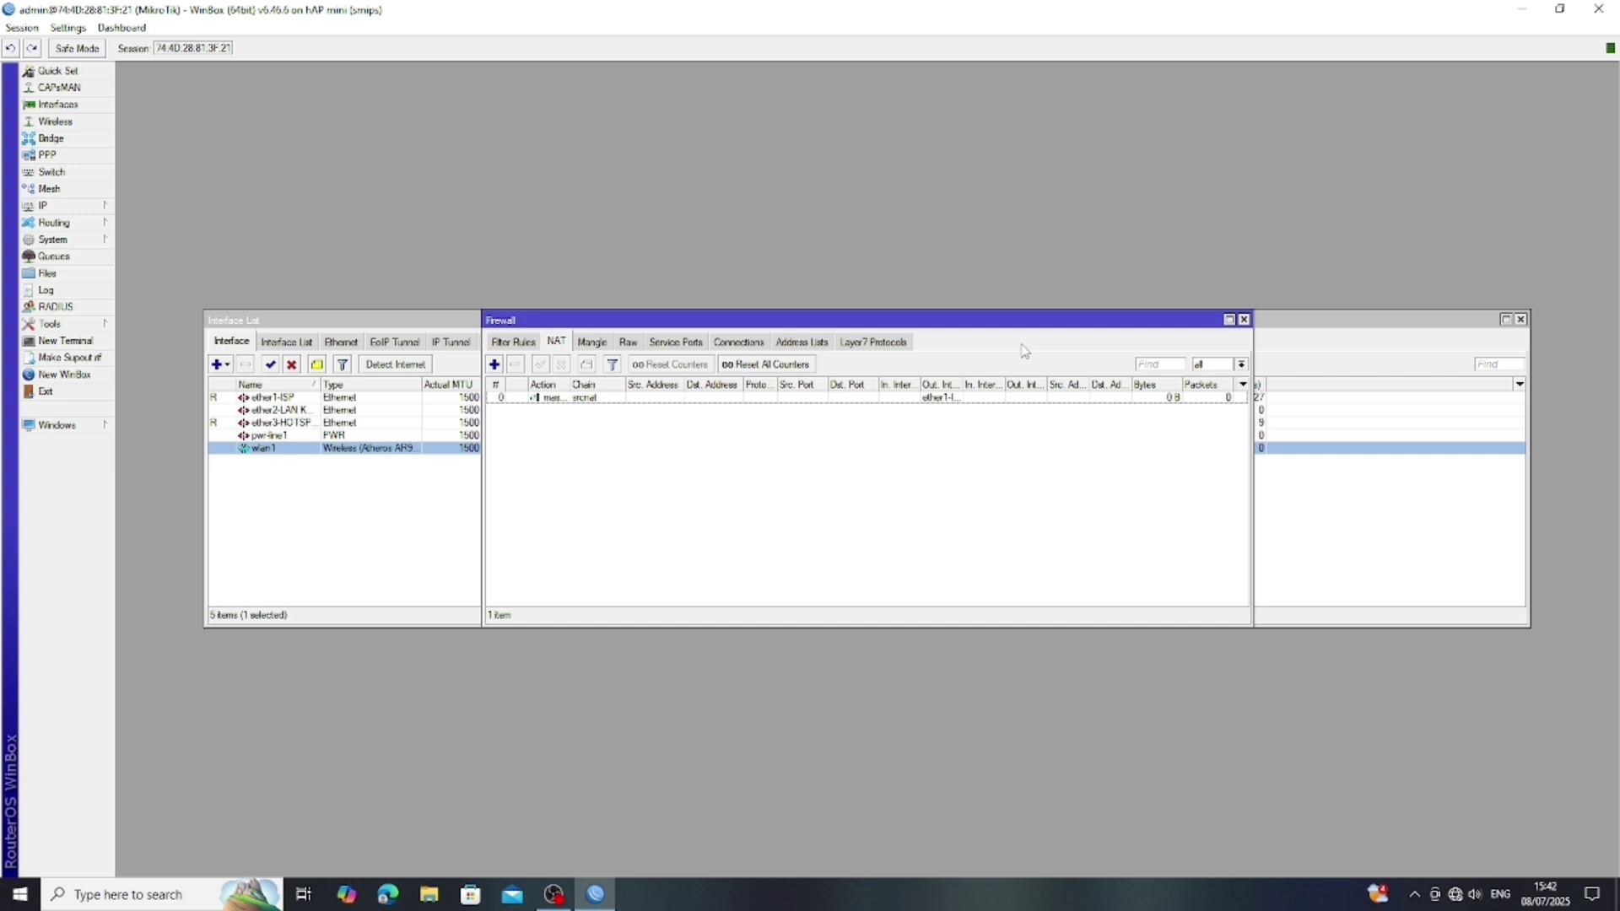
- Add IP address 192.168.50.254/24 on interface ether2-LAN KE KASIR
left_click(70, 211)
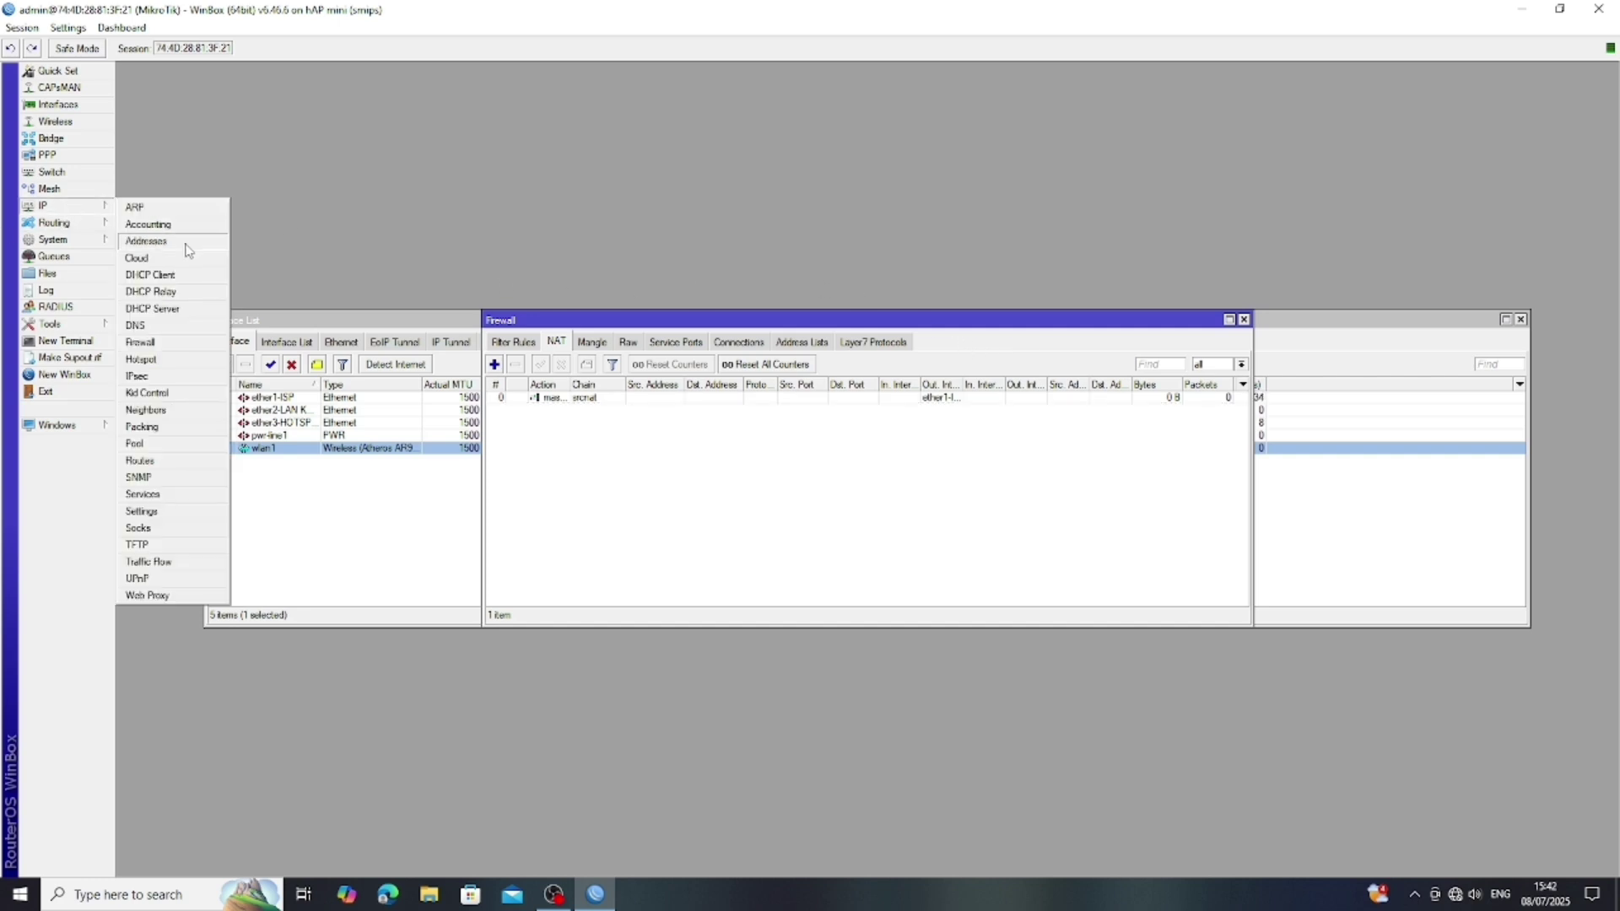
left_click(192, 241)
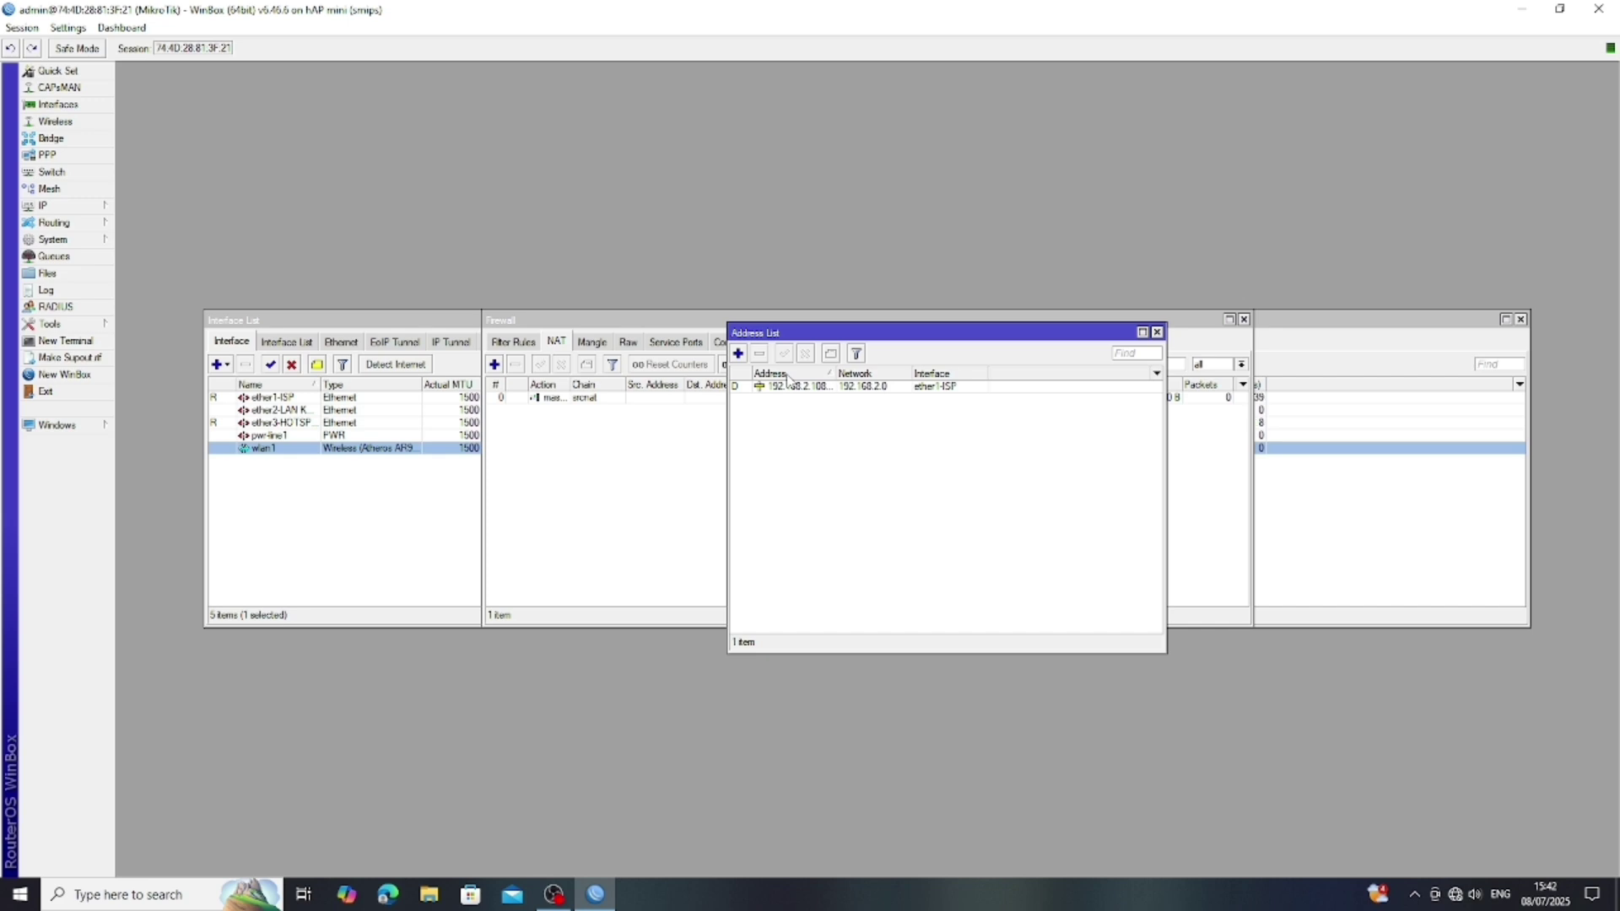
left_click(737, 353)
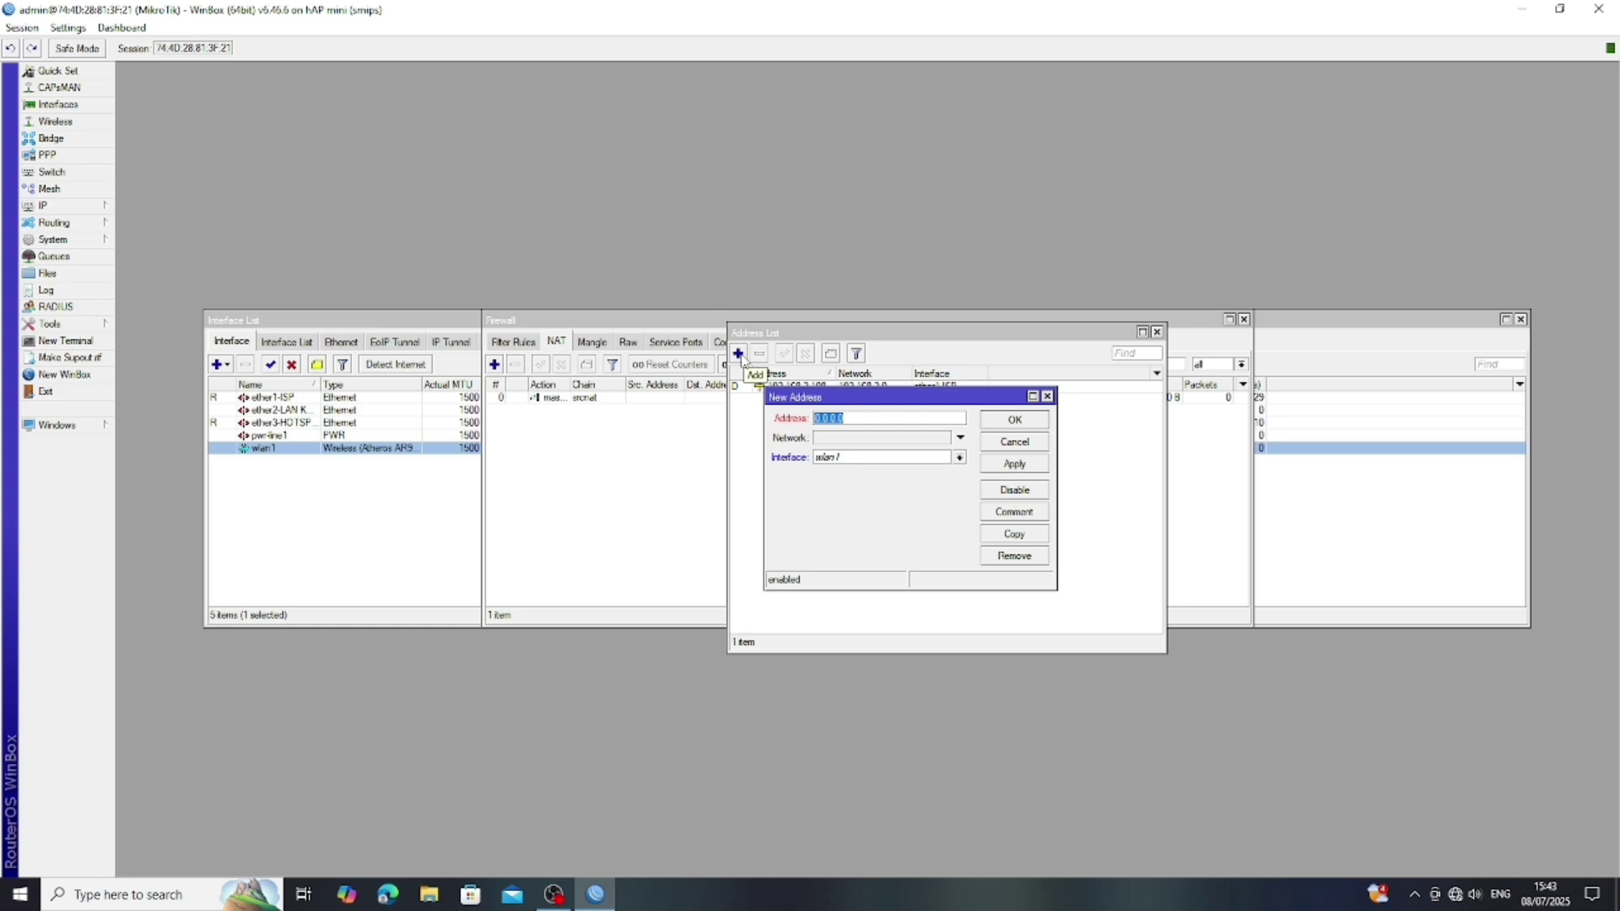
left_click(860, 417)
key("BackSpace")
key("BackSpace")
key("BackSpace")
key("BackSpace")
key("BackSpace")
key("BackSpace")
key("BackSpace")
type("192.168.50.")
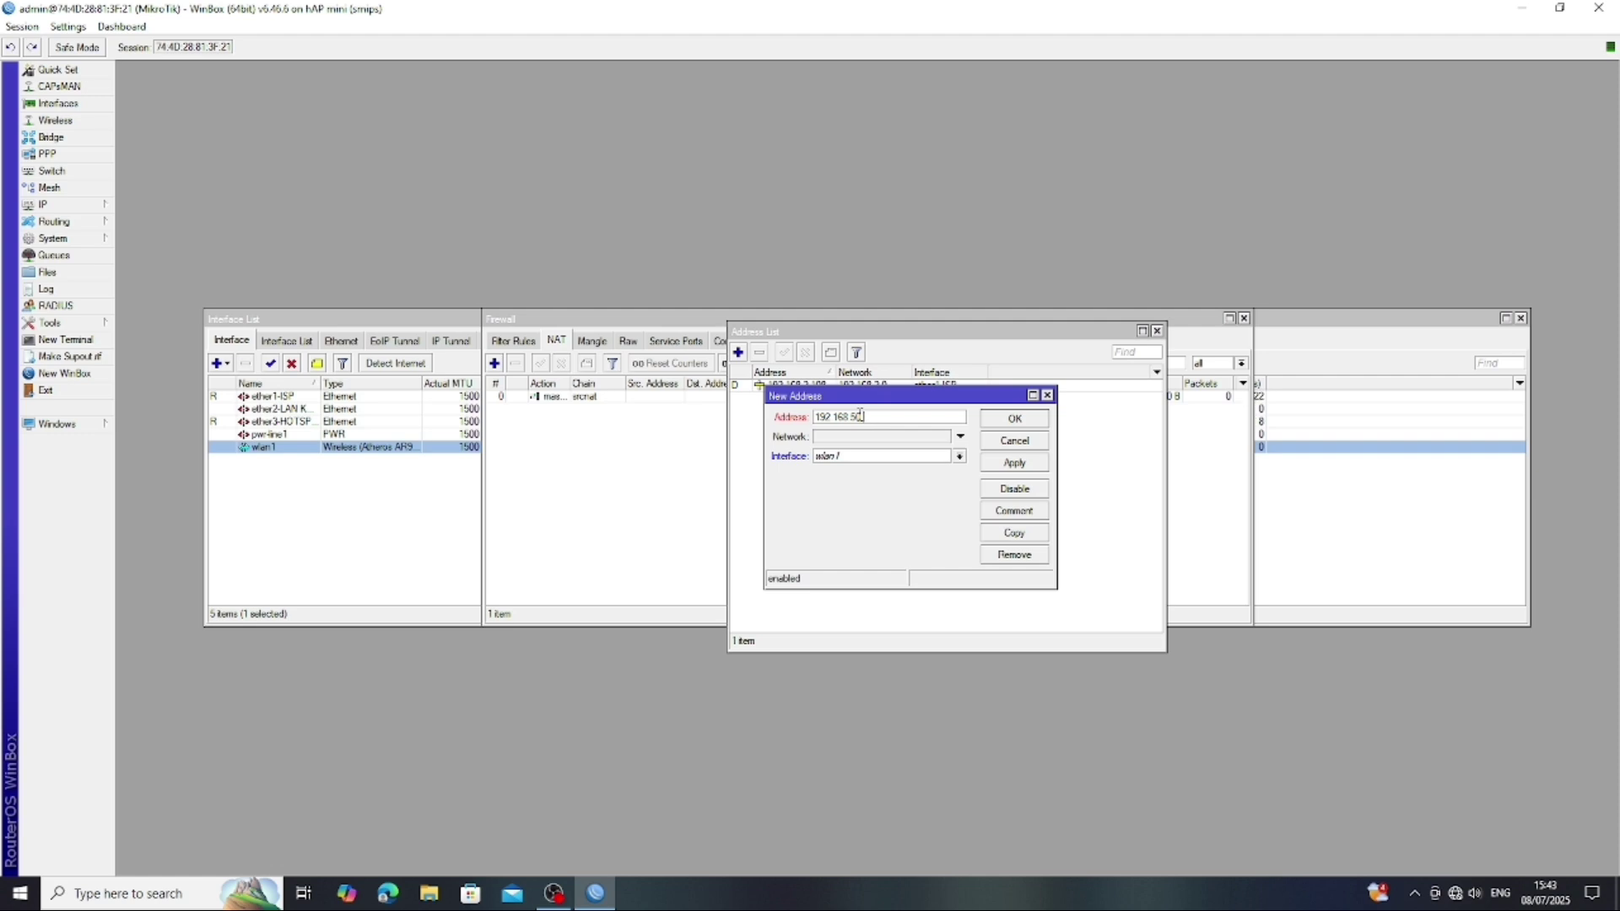
type("254/24")
left_click(959, 457)
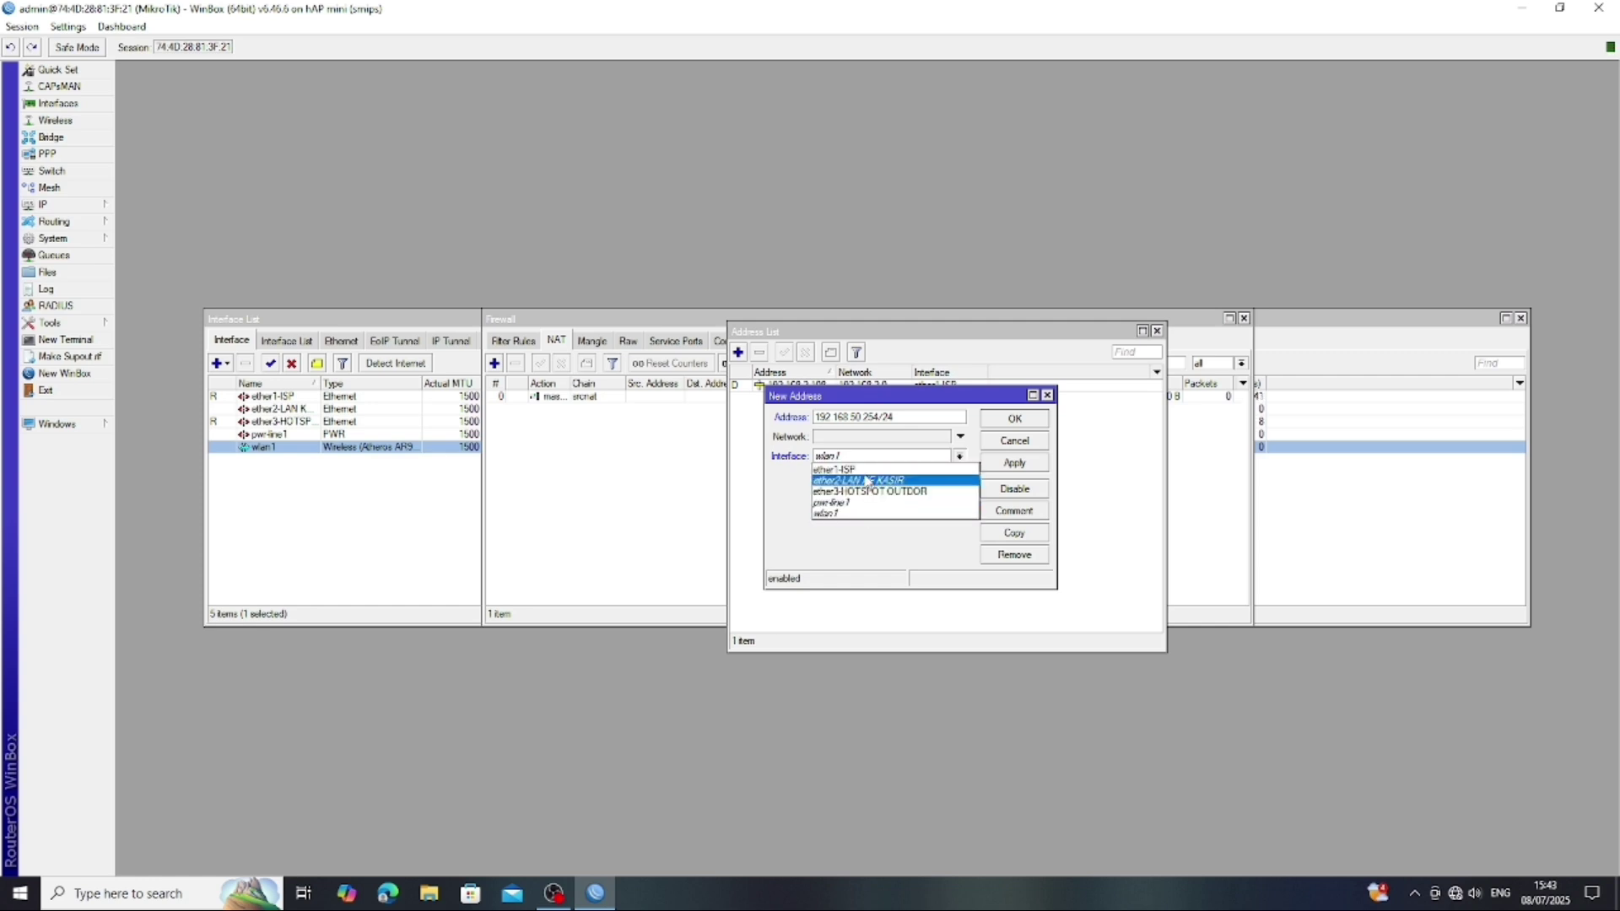
left_click(868, 481)
left_click(1013, 463)
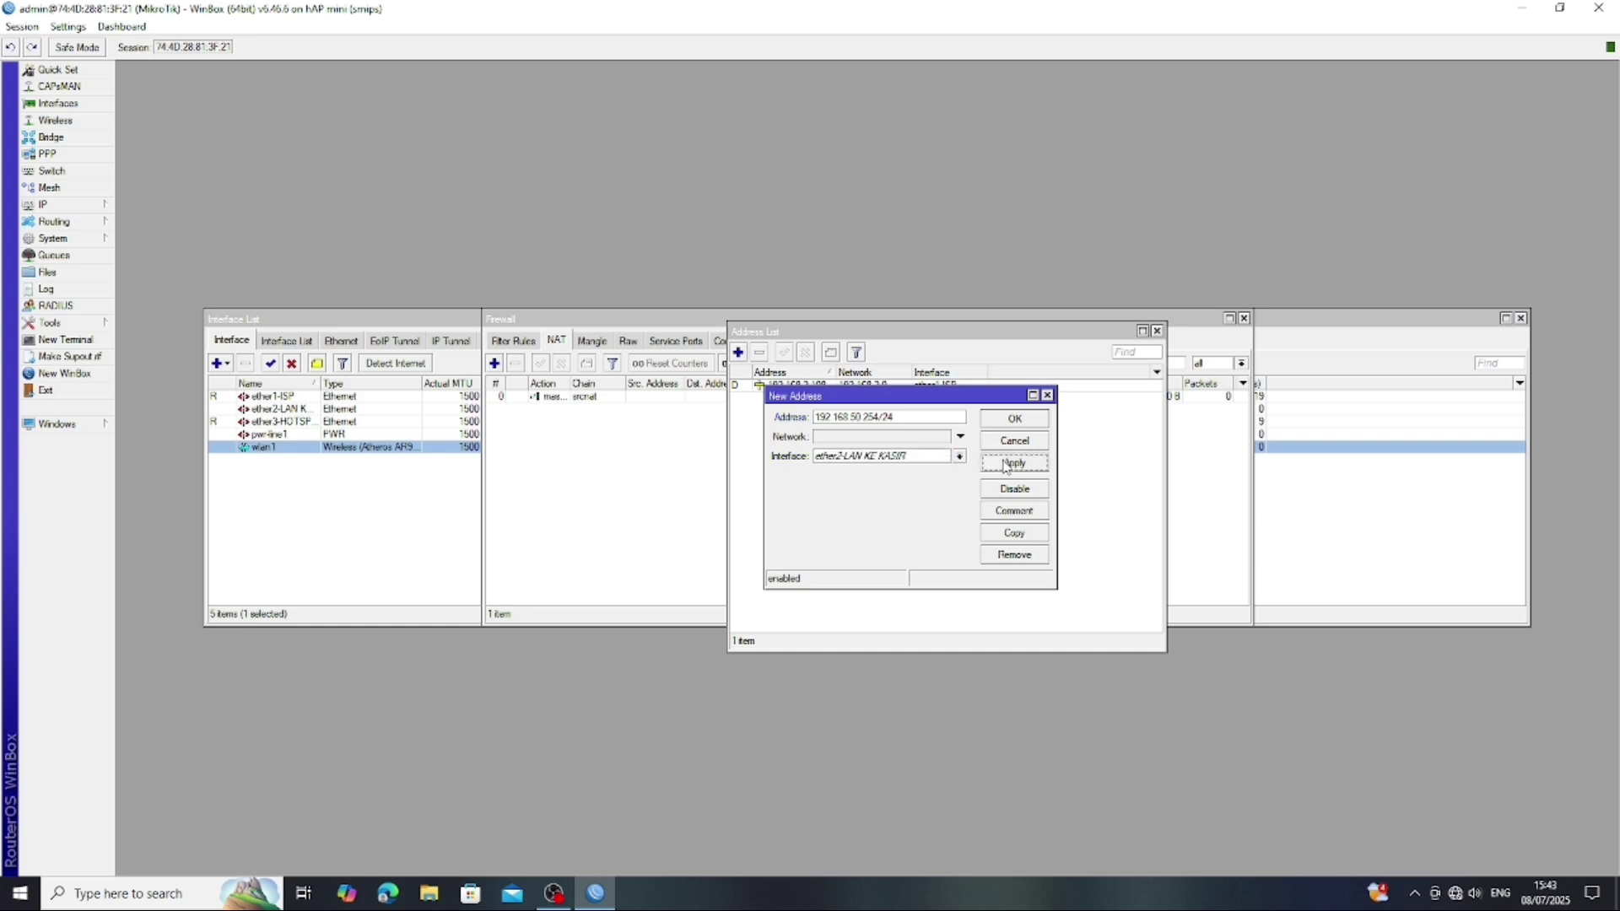
left_click(1013, 419)
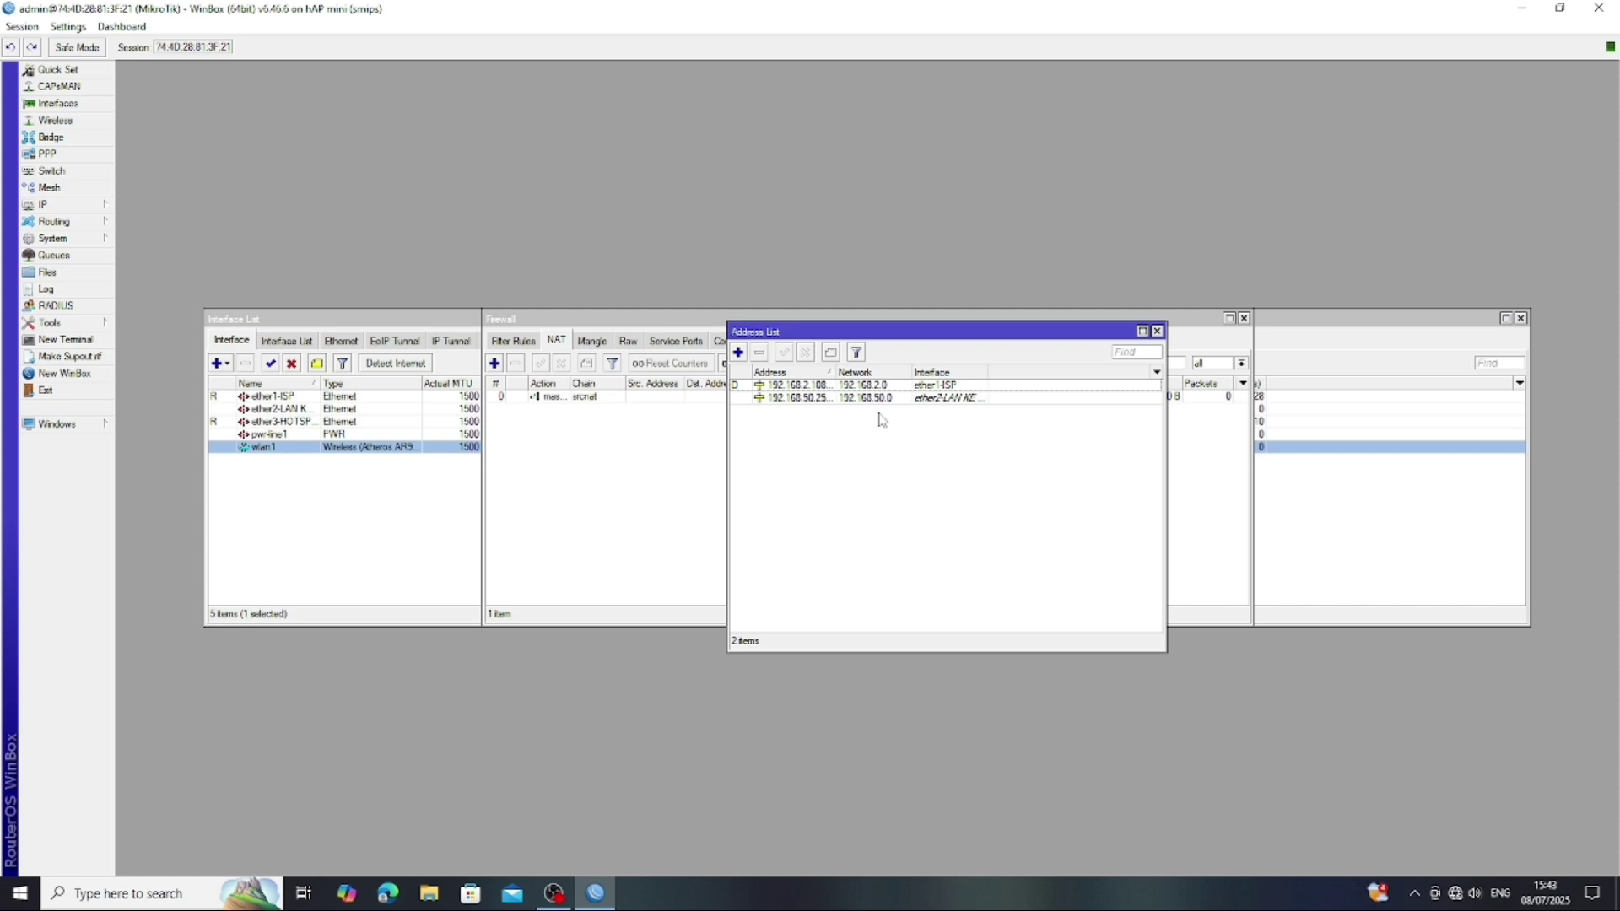
- Add IP address 192.168.60.254/24 on interface ether3-HOTSPOT OUTDOR
left_click(738, 352)
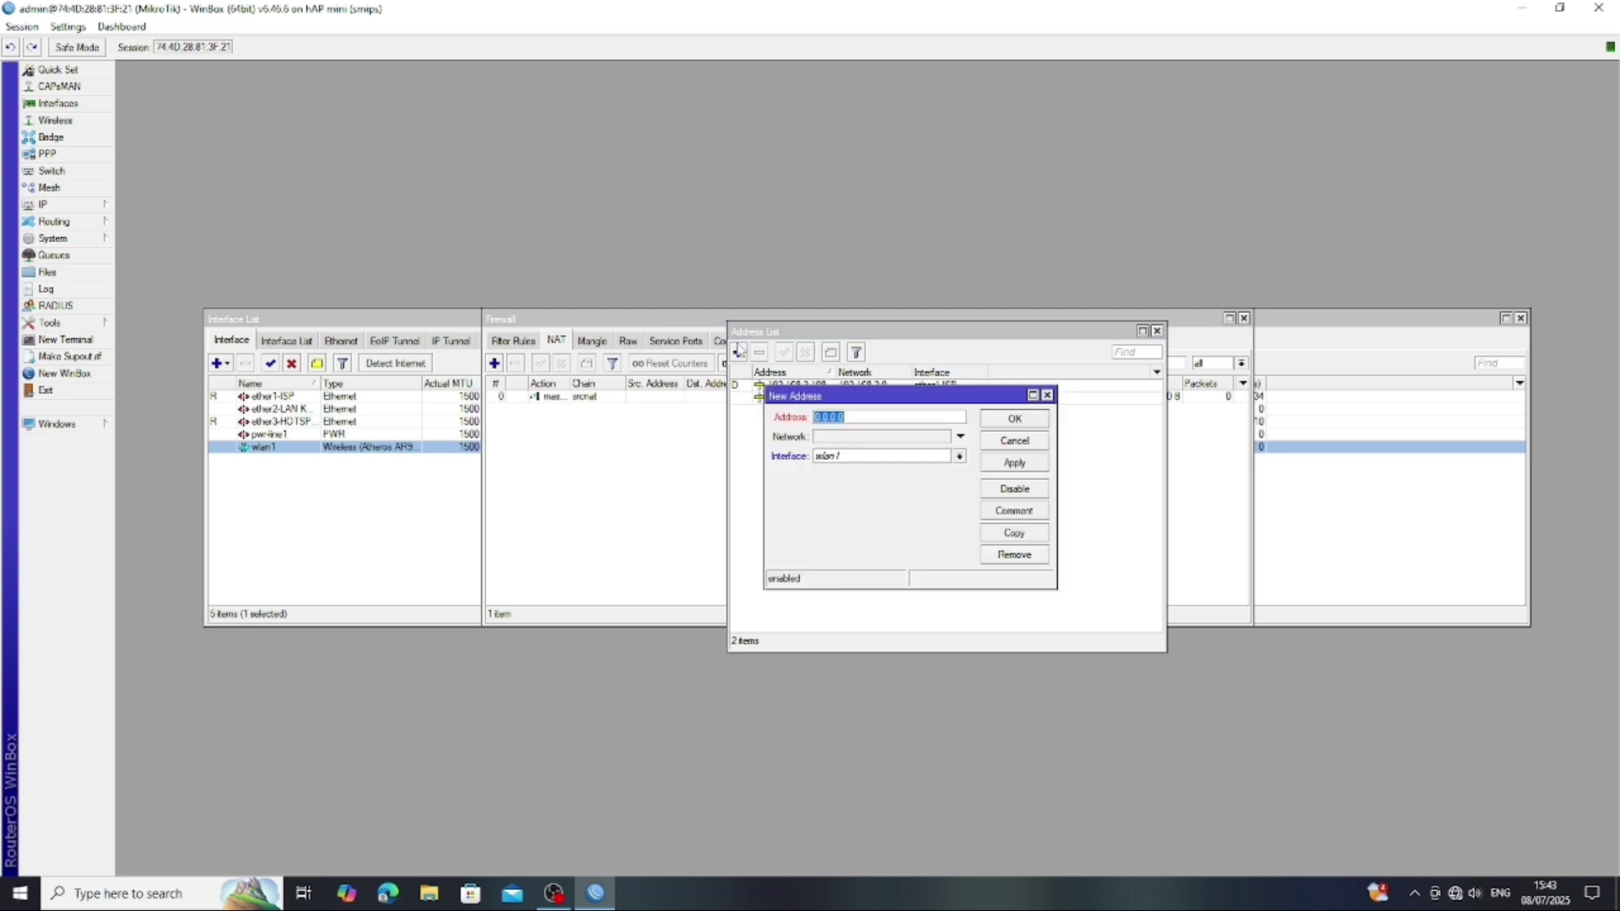
left_click(866, 418)
key("BackSpace")
key("BackSpace")
key("BackSpace")
key("BackSpace")
key("BackSpace")
type("192.1")
type(".60.254/24")
left_click(959, 457)
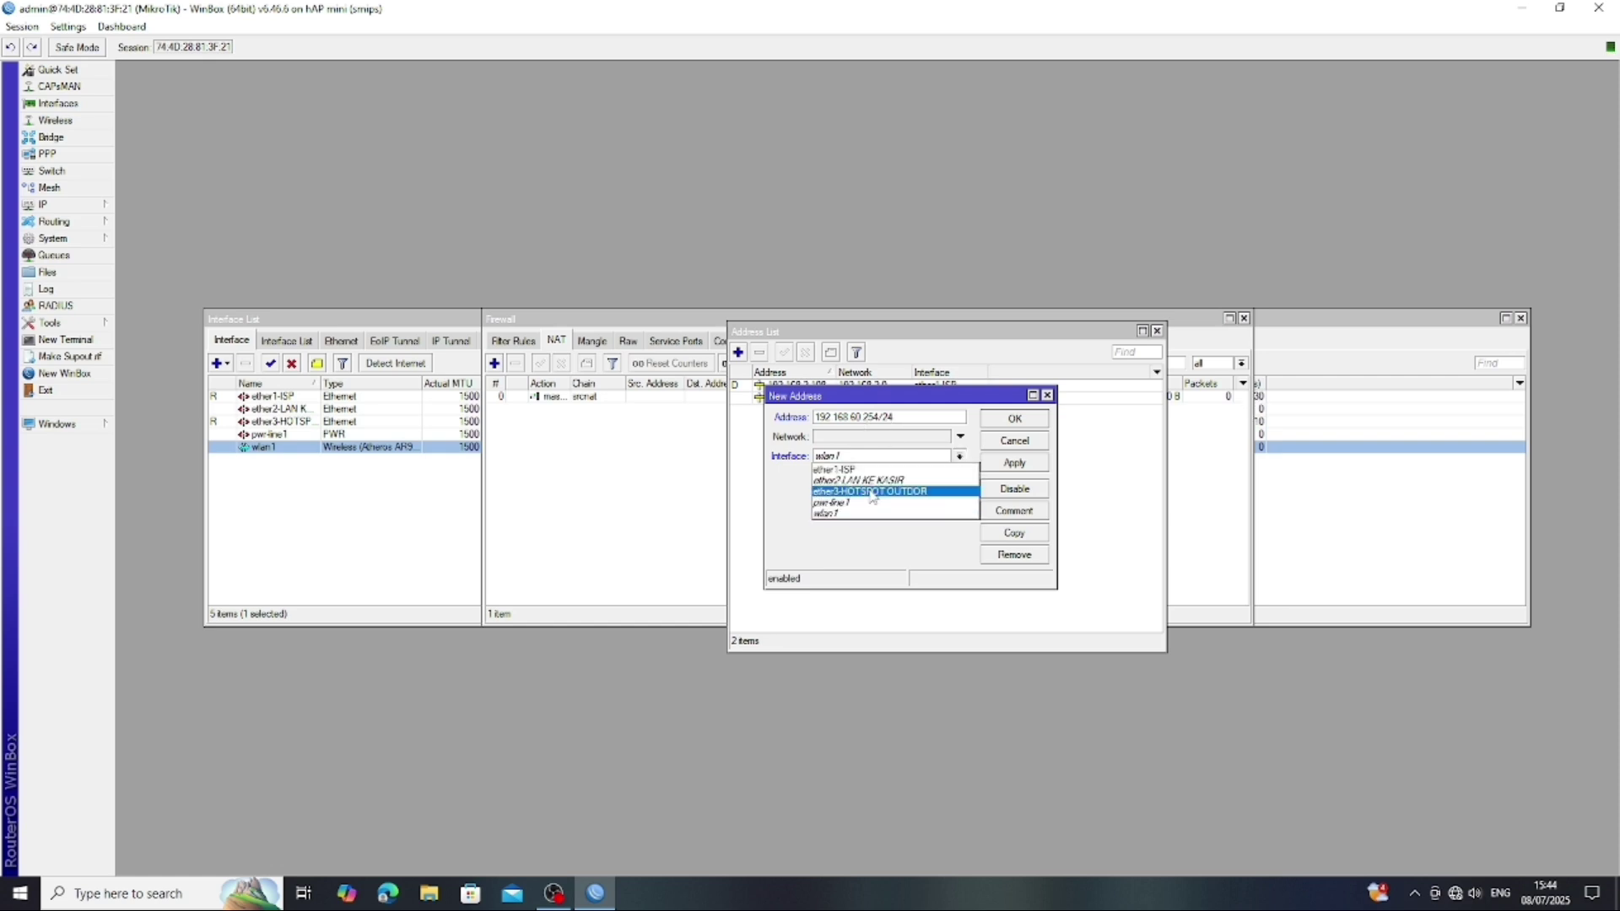
left_click(873, 491)
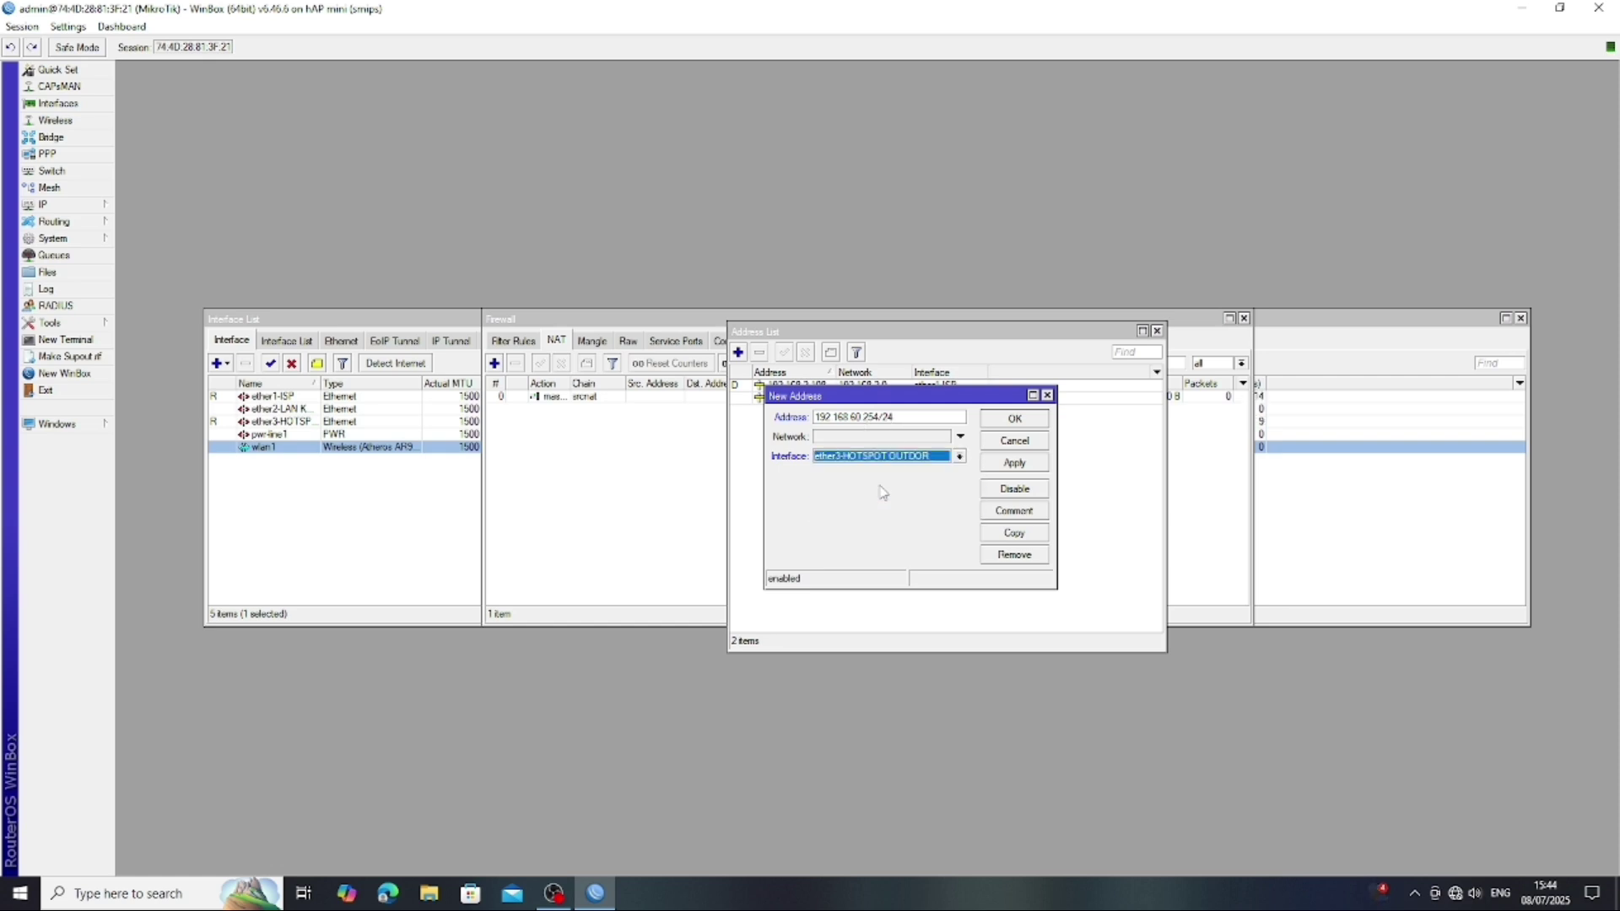
left_click(1010, 464)
left_click(1015, 420)
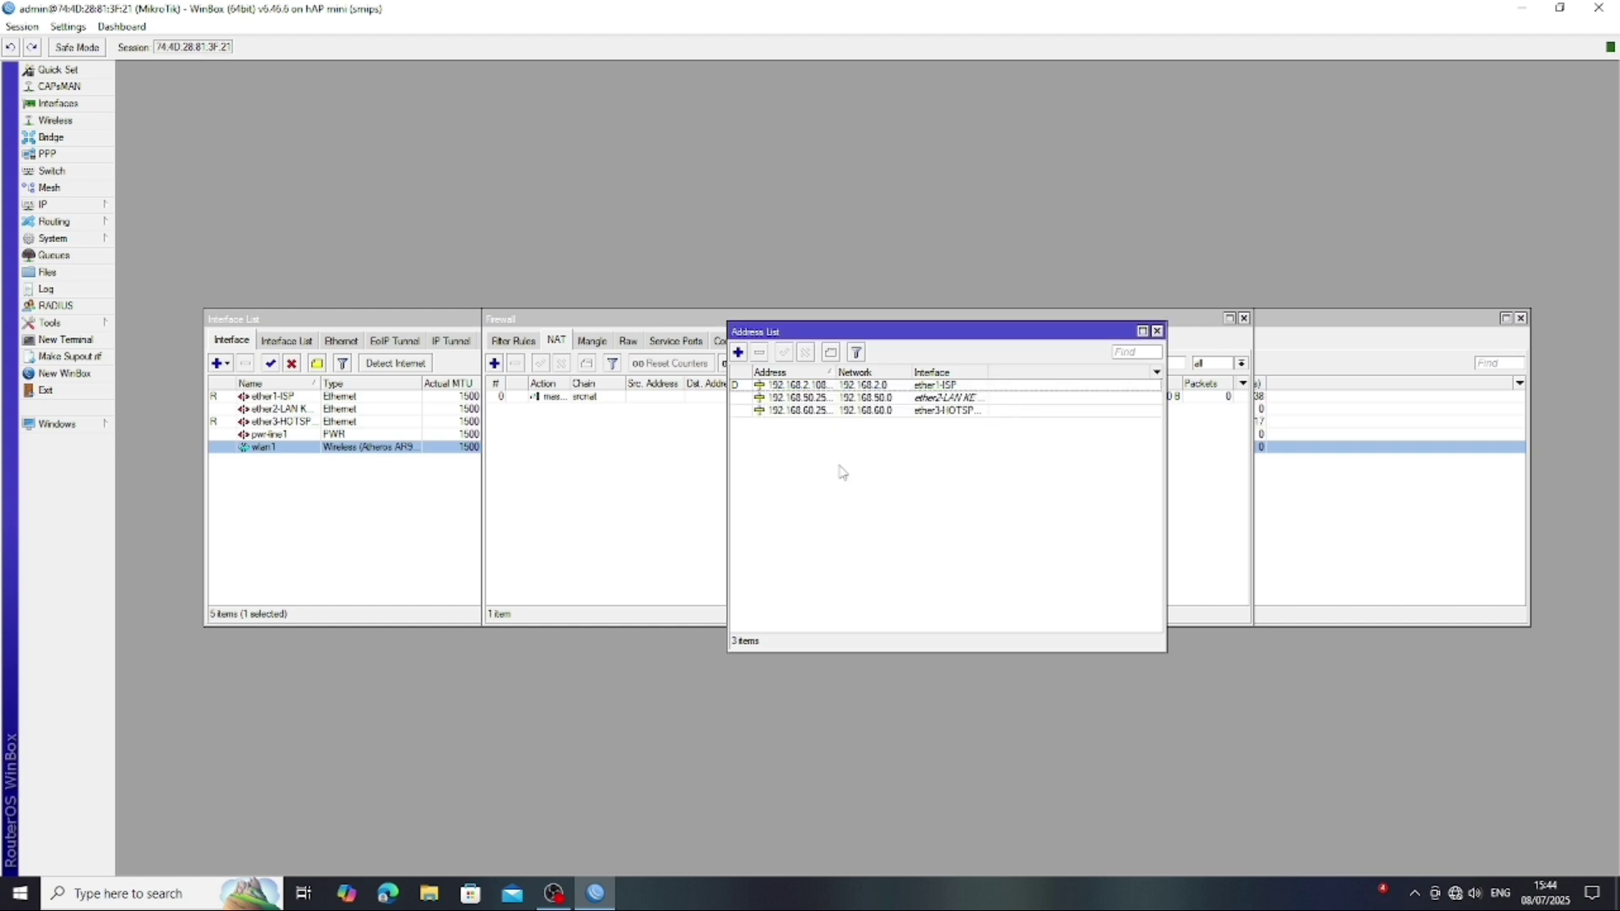
- Add IP address 192.168.70.254/24 on interface wlan1
left_click(739, 353)
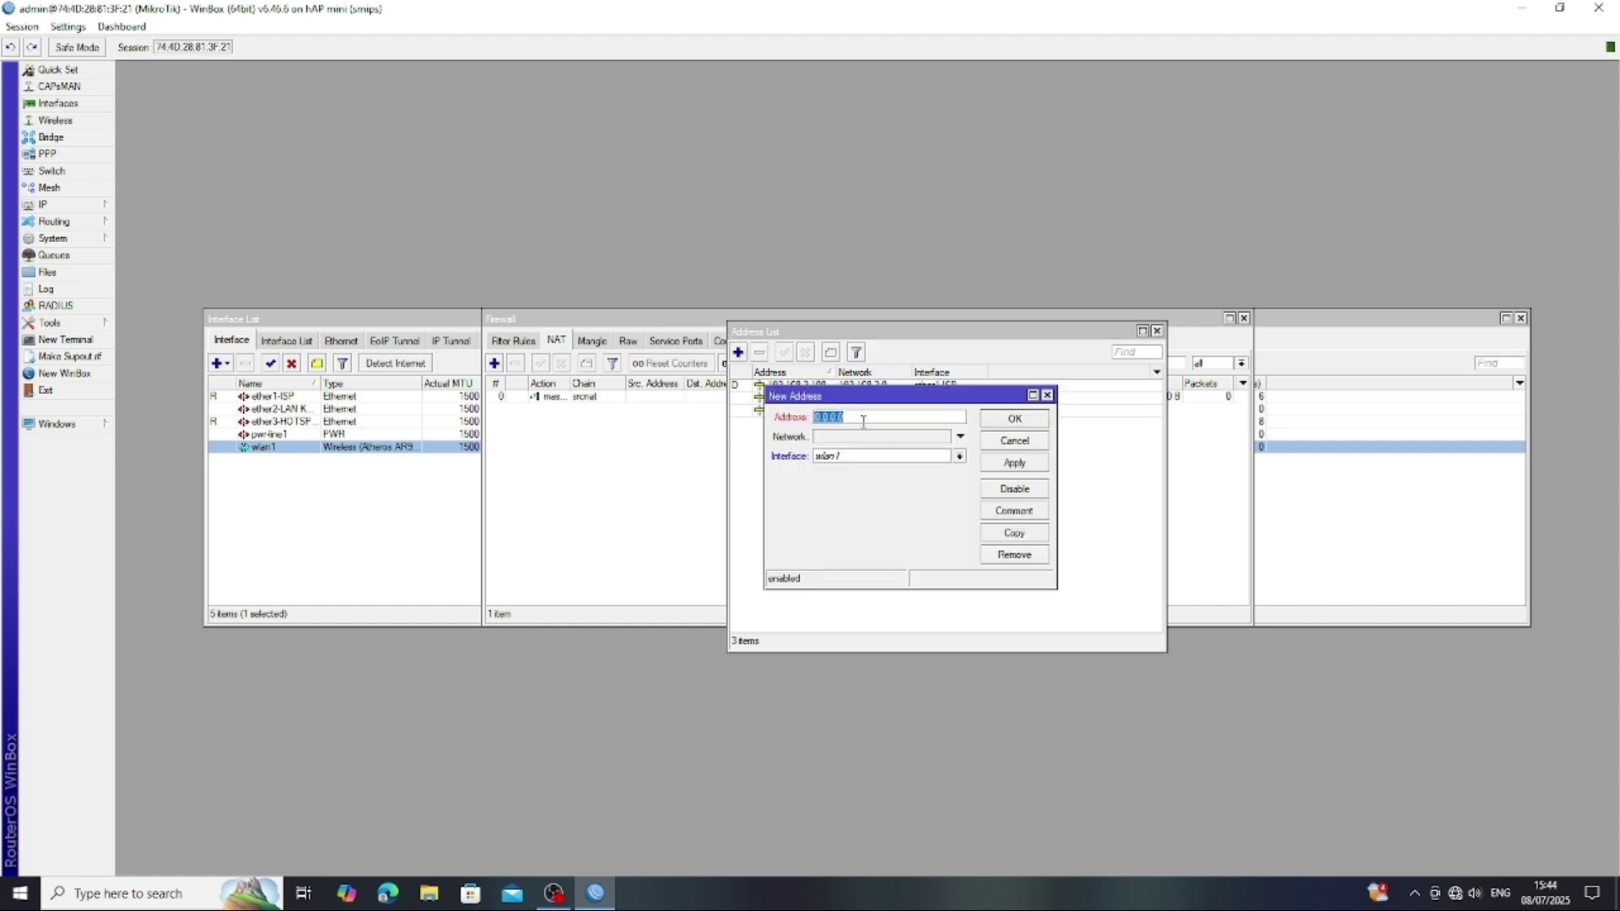
key("BackSpace")
type("192")
type(".16")
type("8.7")
type("0.154")
type("/")
type("24")
left_click(1005, 466)
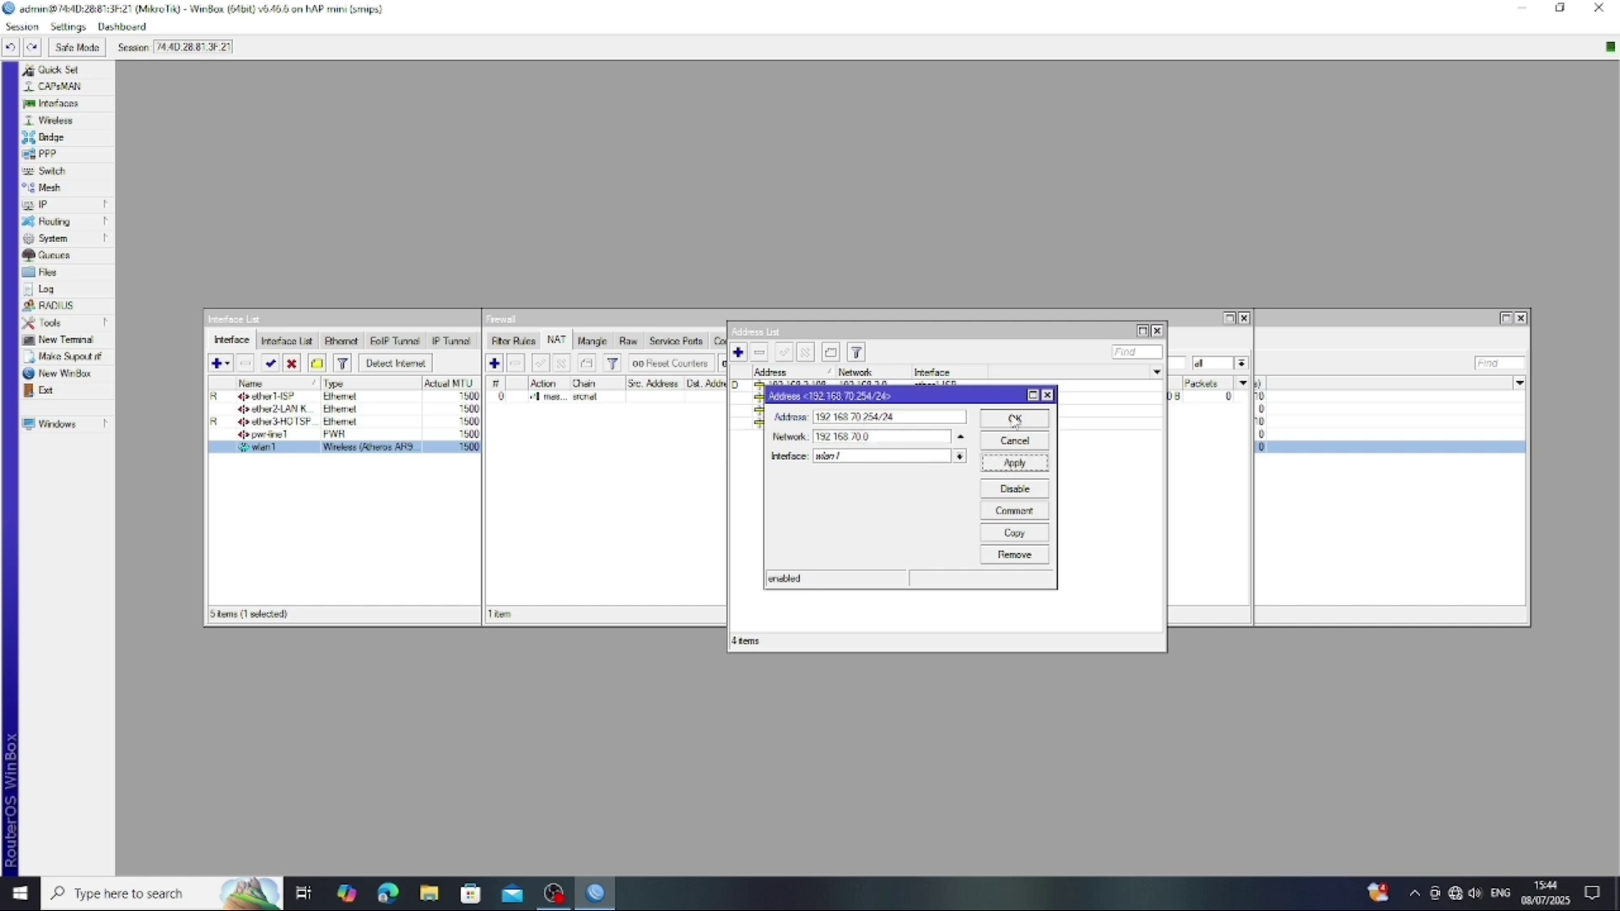
left_click(1014, 419)
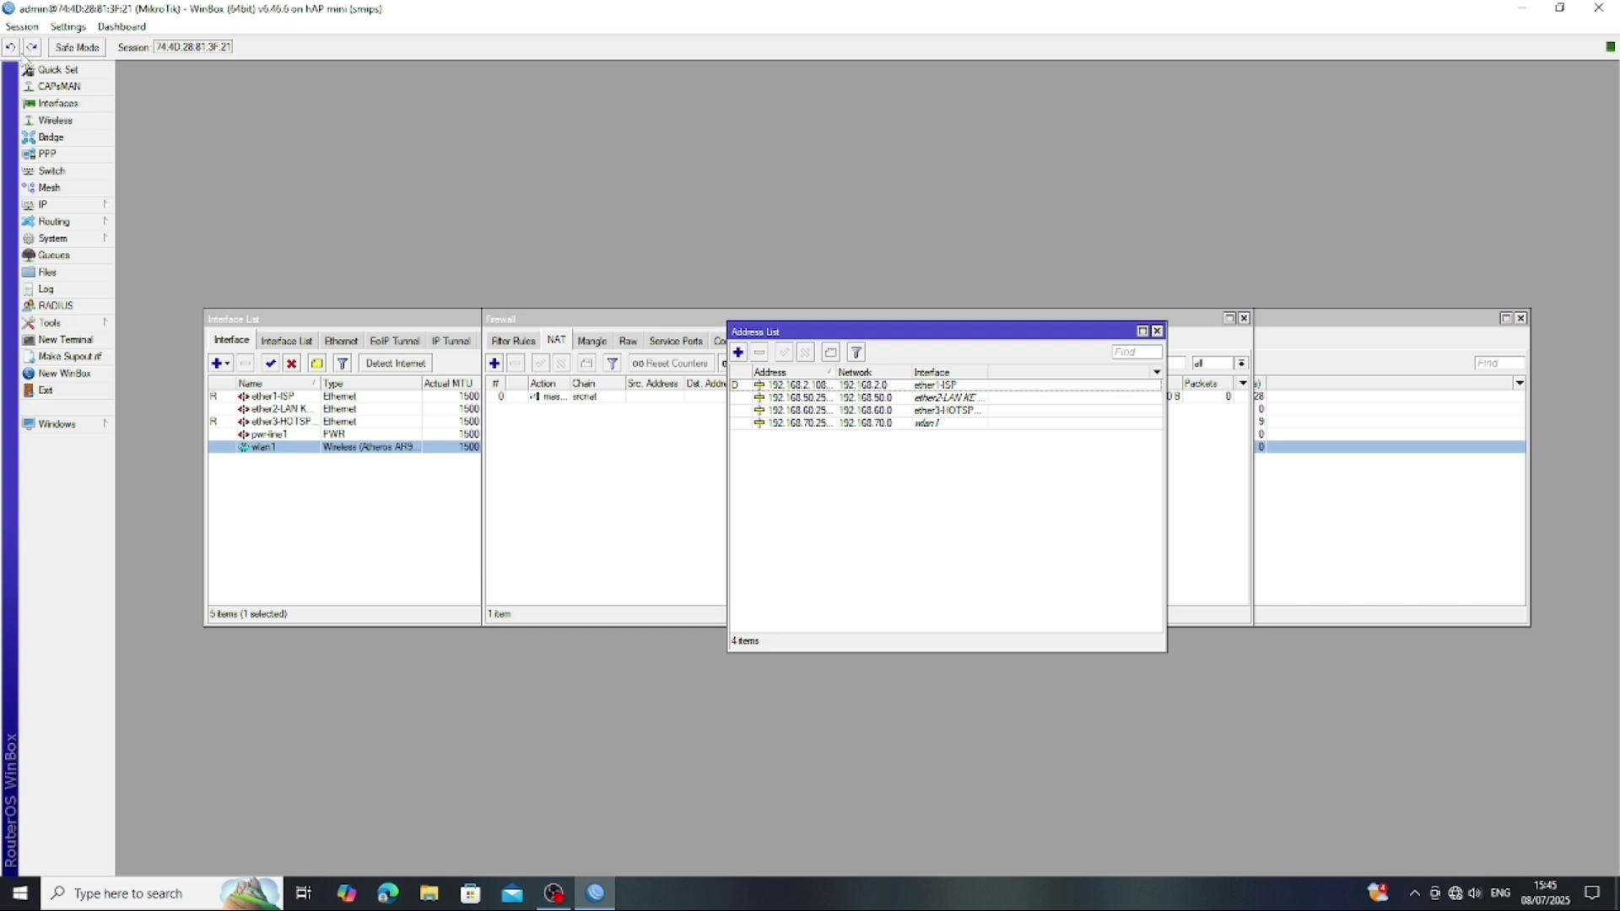
- Start DHCP Setup from IP > DHCP Server for interface ether2-LAN KE KASIR
left_click(86, 209)
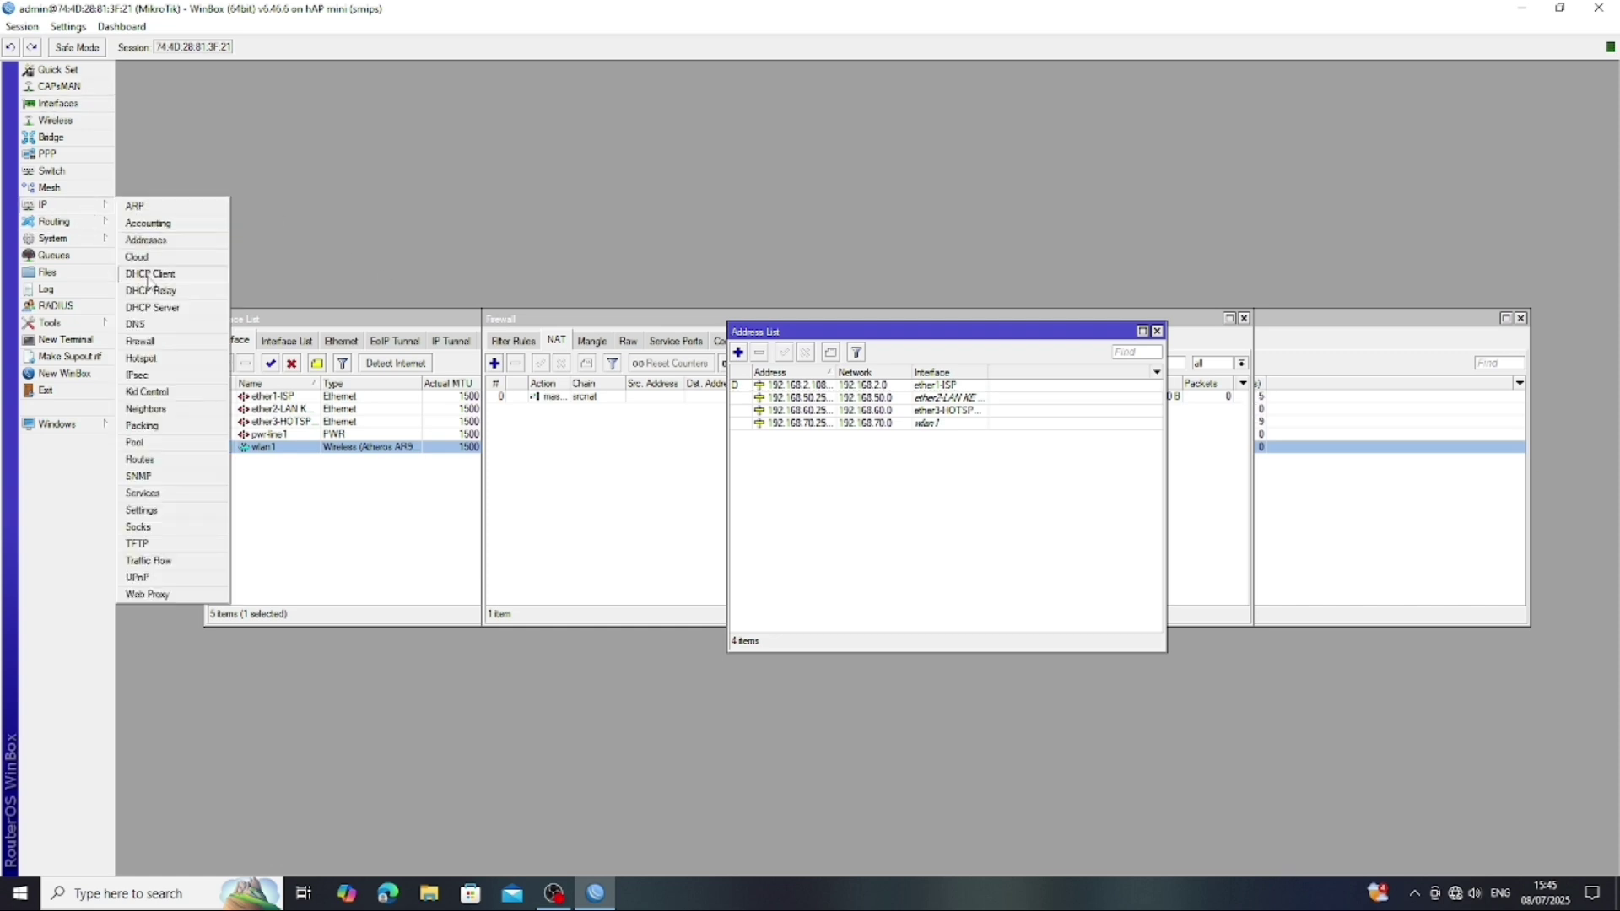
left_click(153, 307)
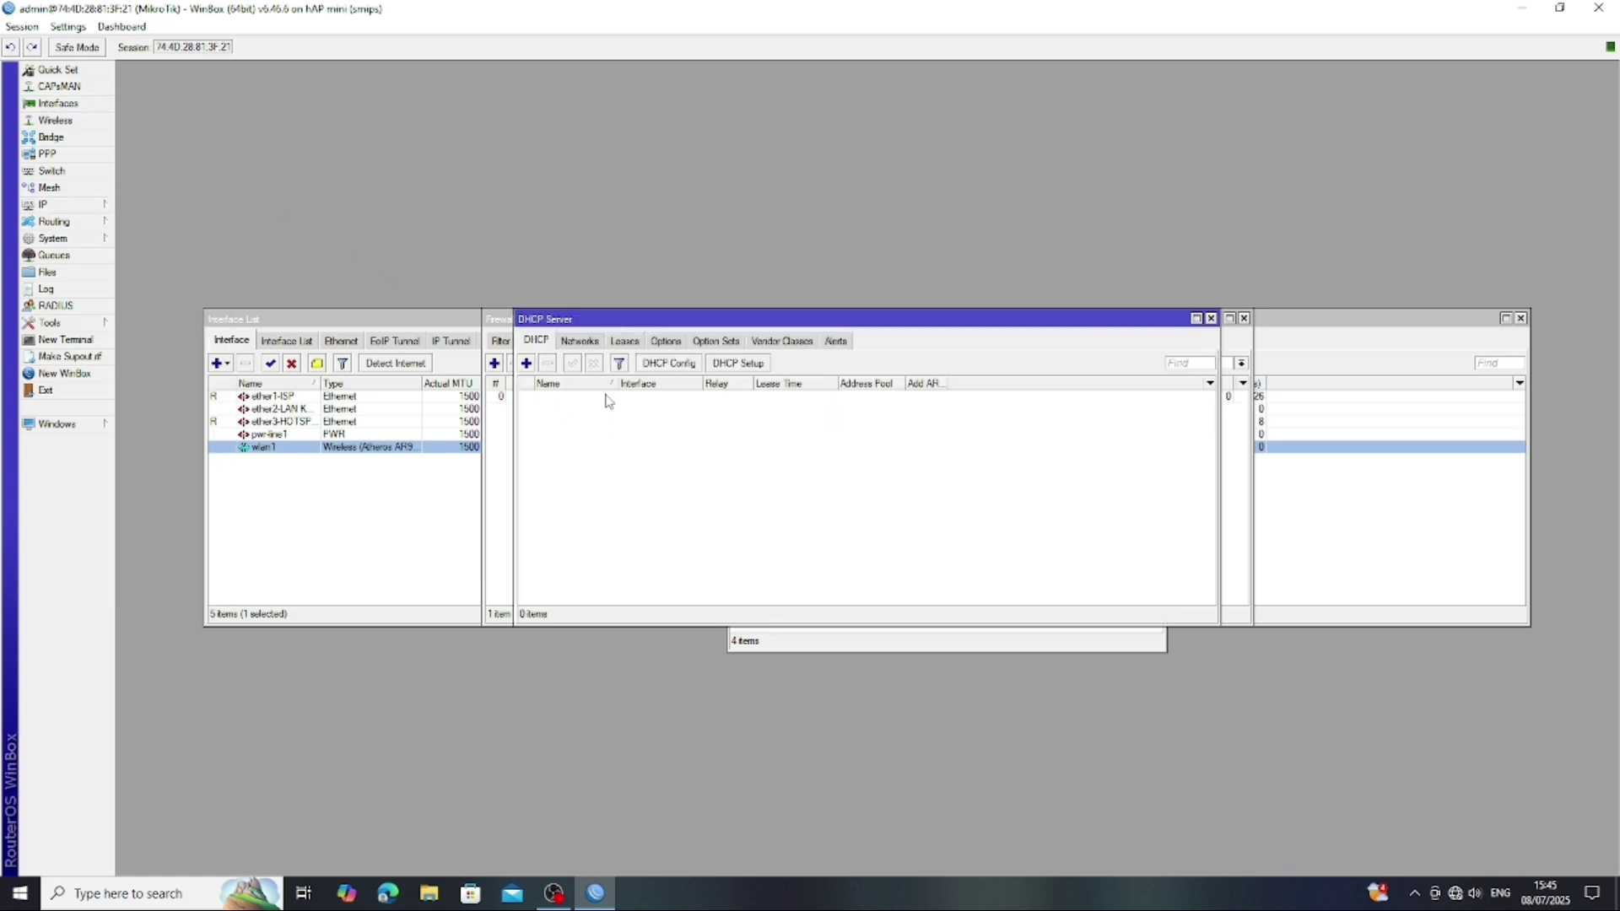
left_click(749, 366)
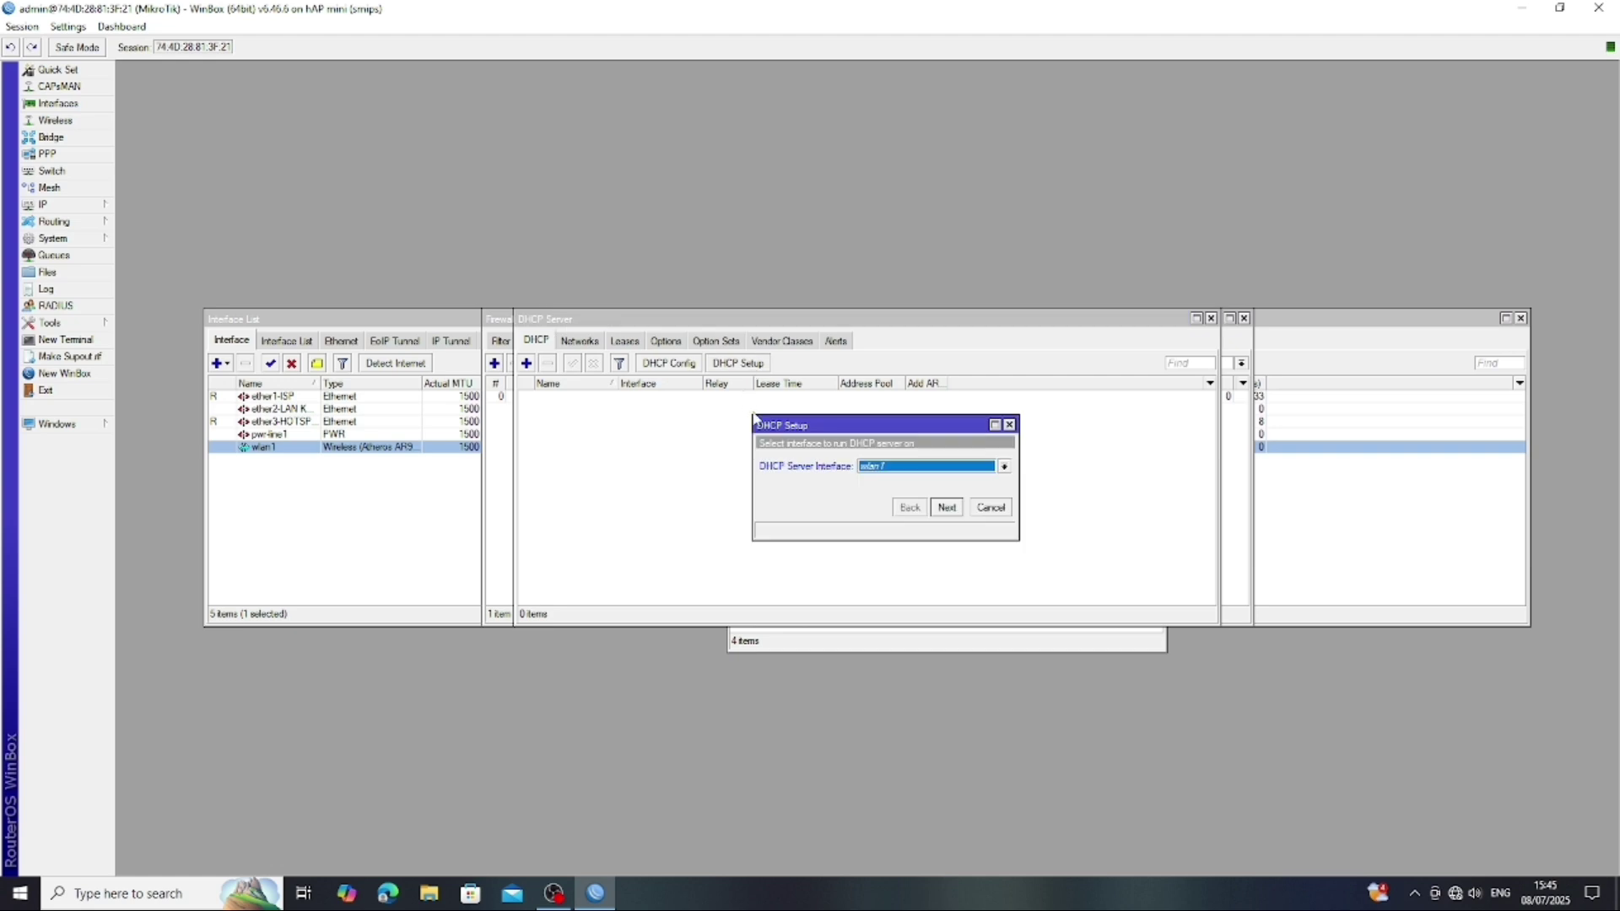
left_click(1004, 467)
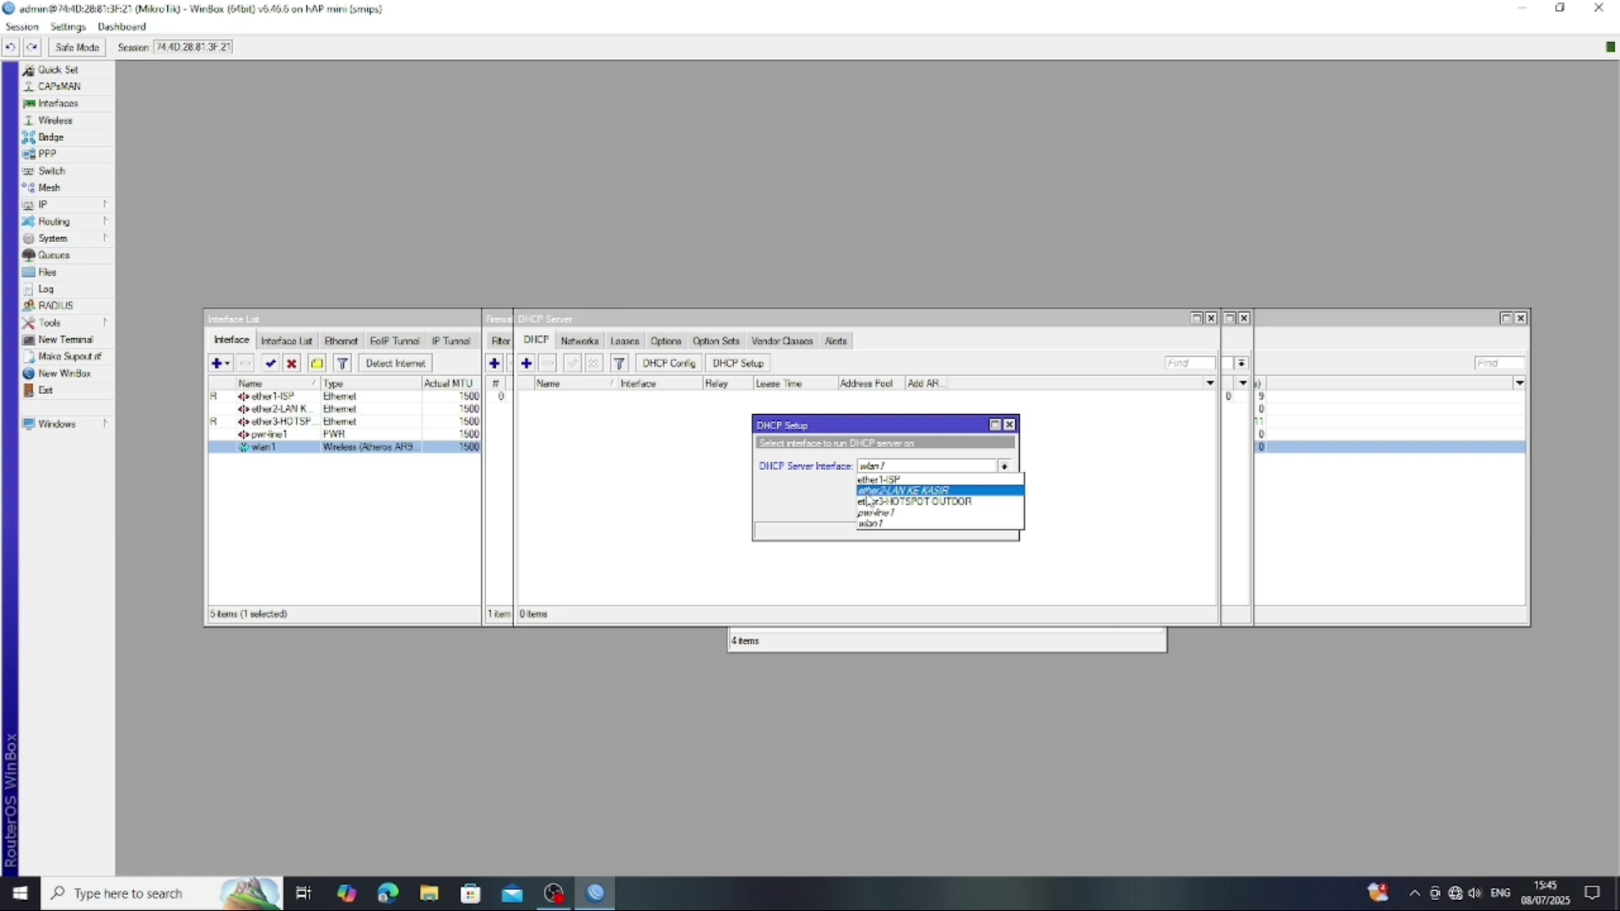
left_click(869, 492)
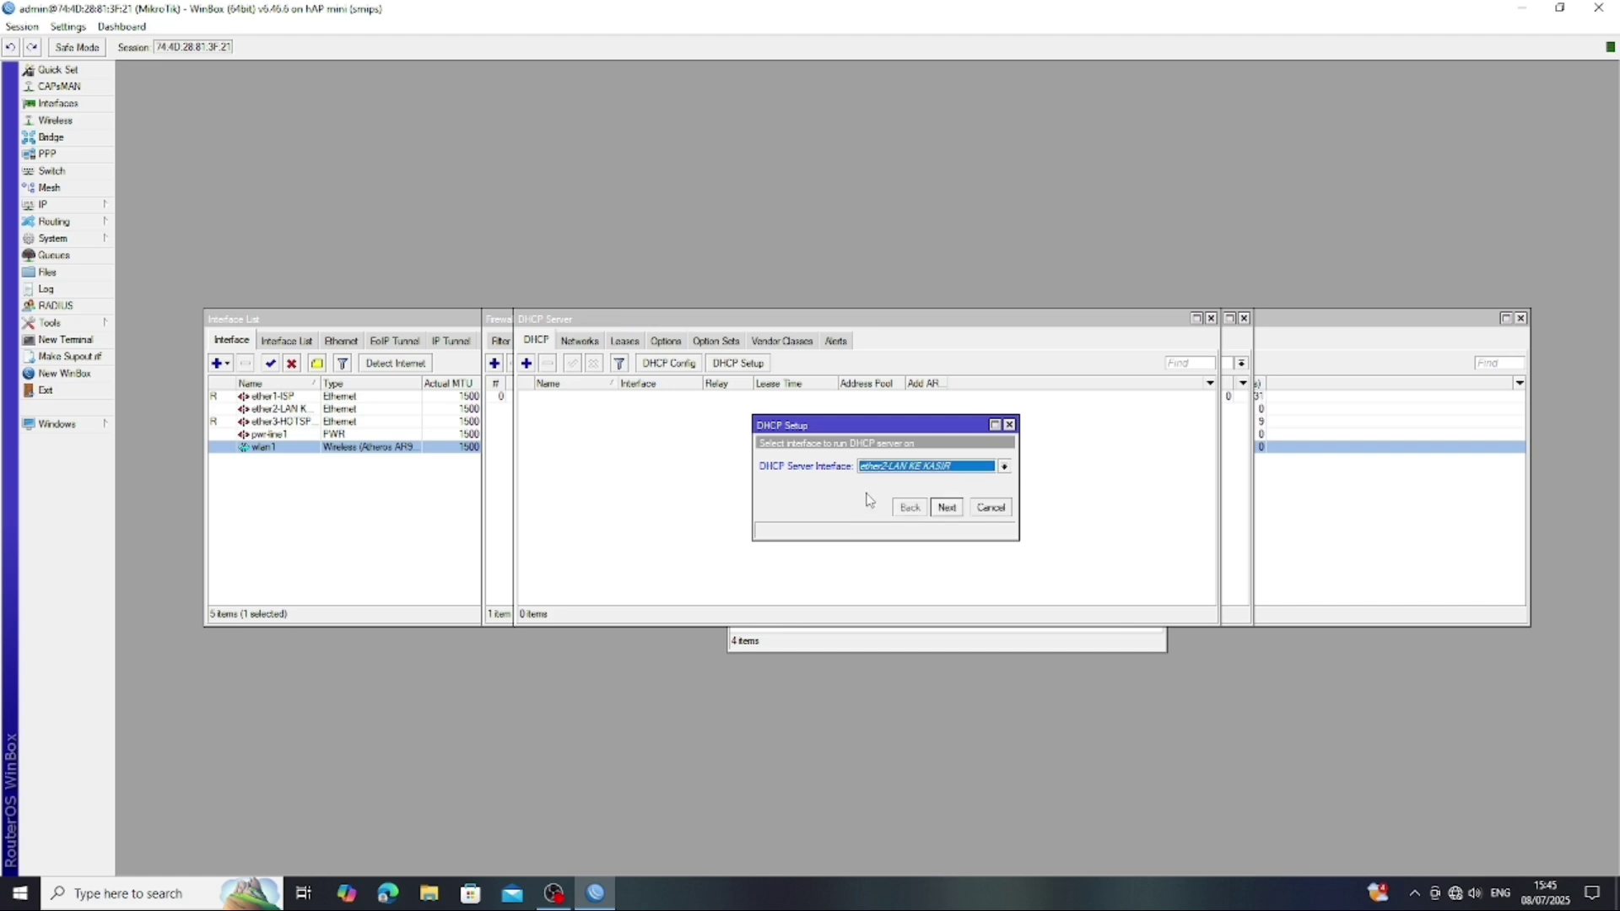
- Accept gateway 192.168.50.254, the address pool, DNS 192.168.2.1 and 8.8.8.8, and the lease time
left_click(944, 513)
left_click(945, 512)
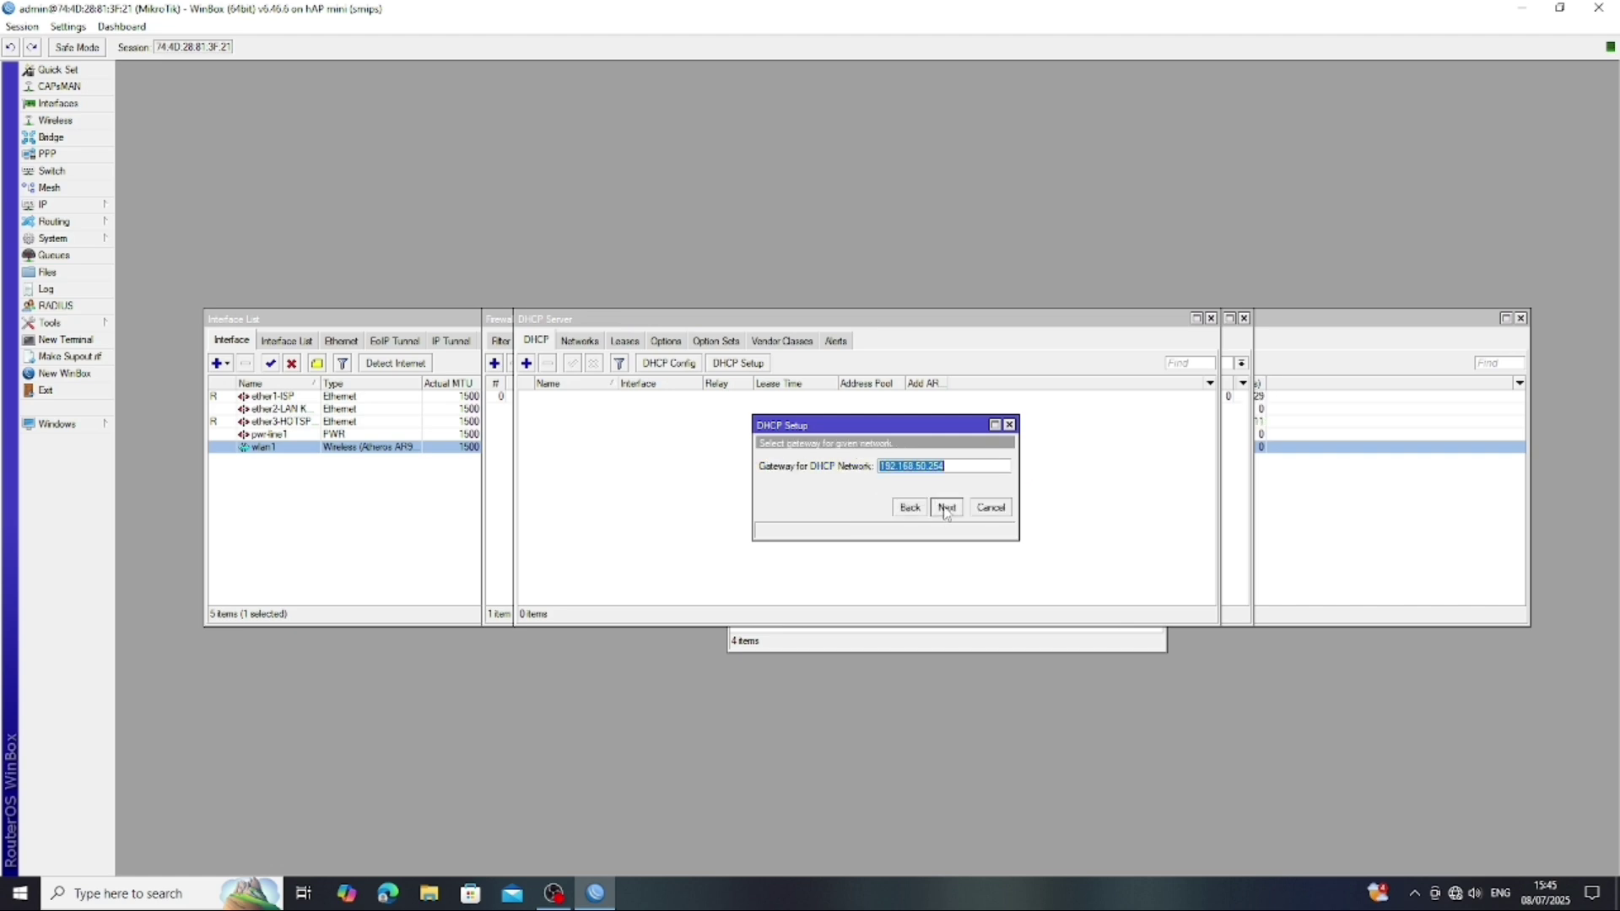
left_click(946, 509)
left_click(946, 509)
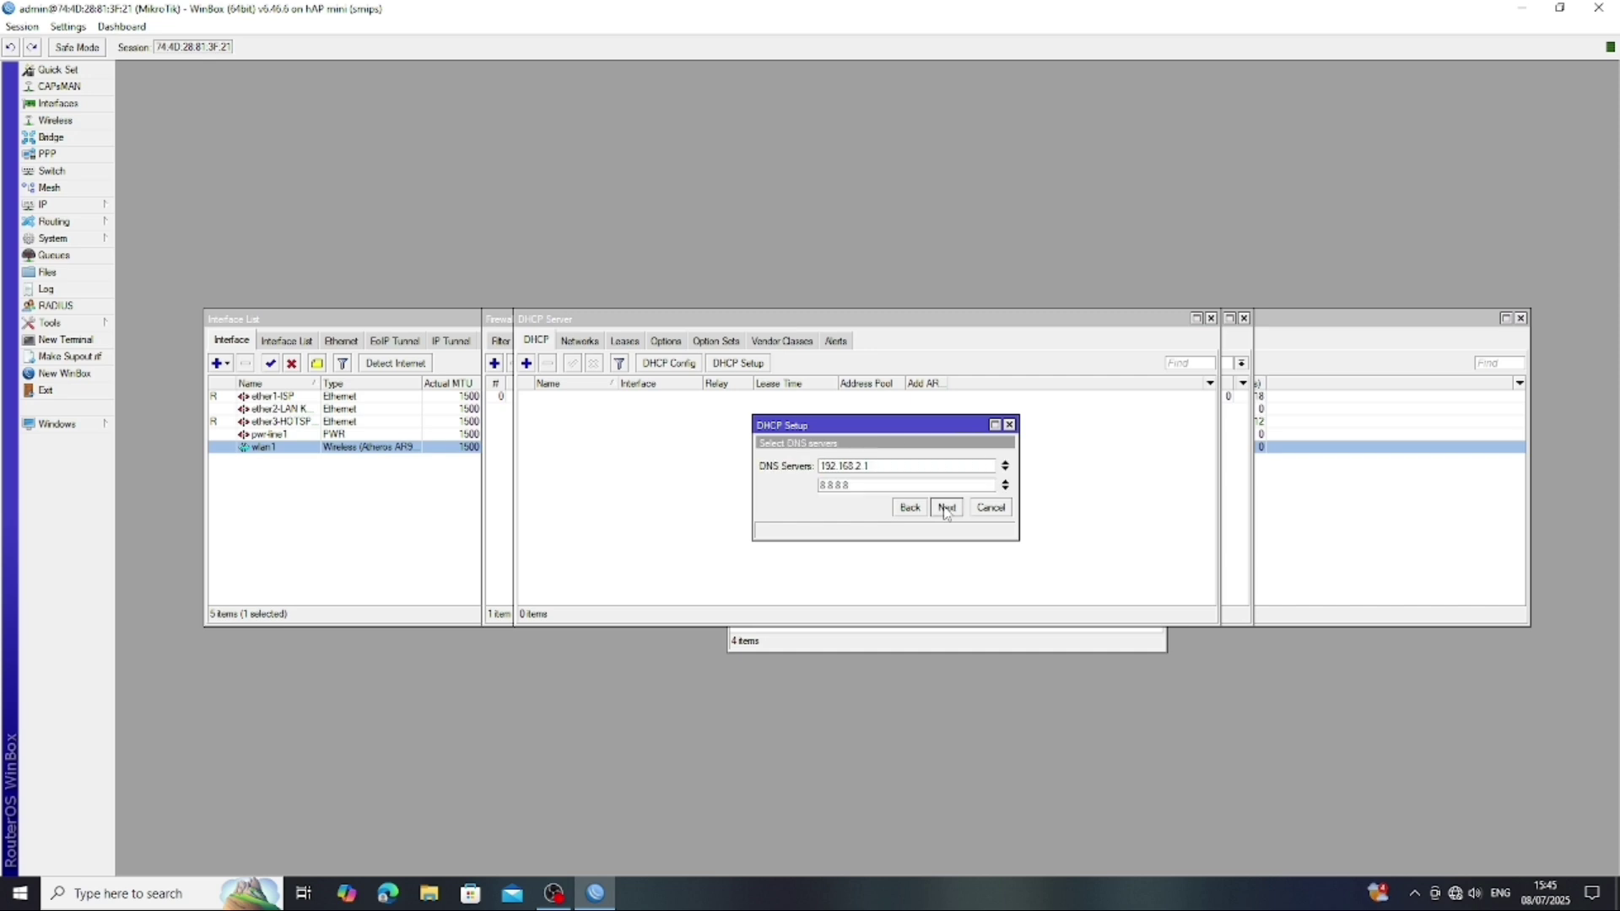
left_click(945, 509)
left_click(945, 508)
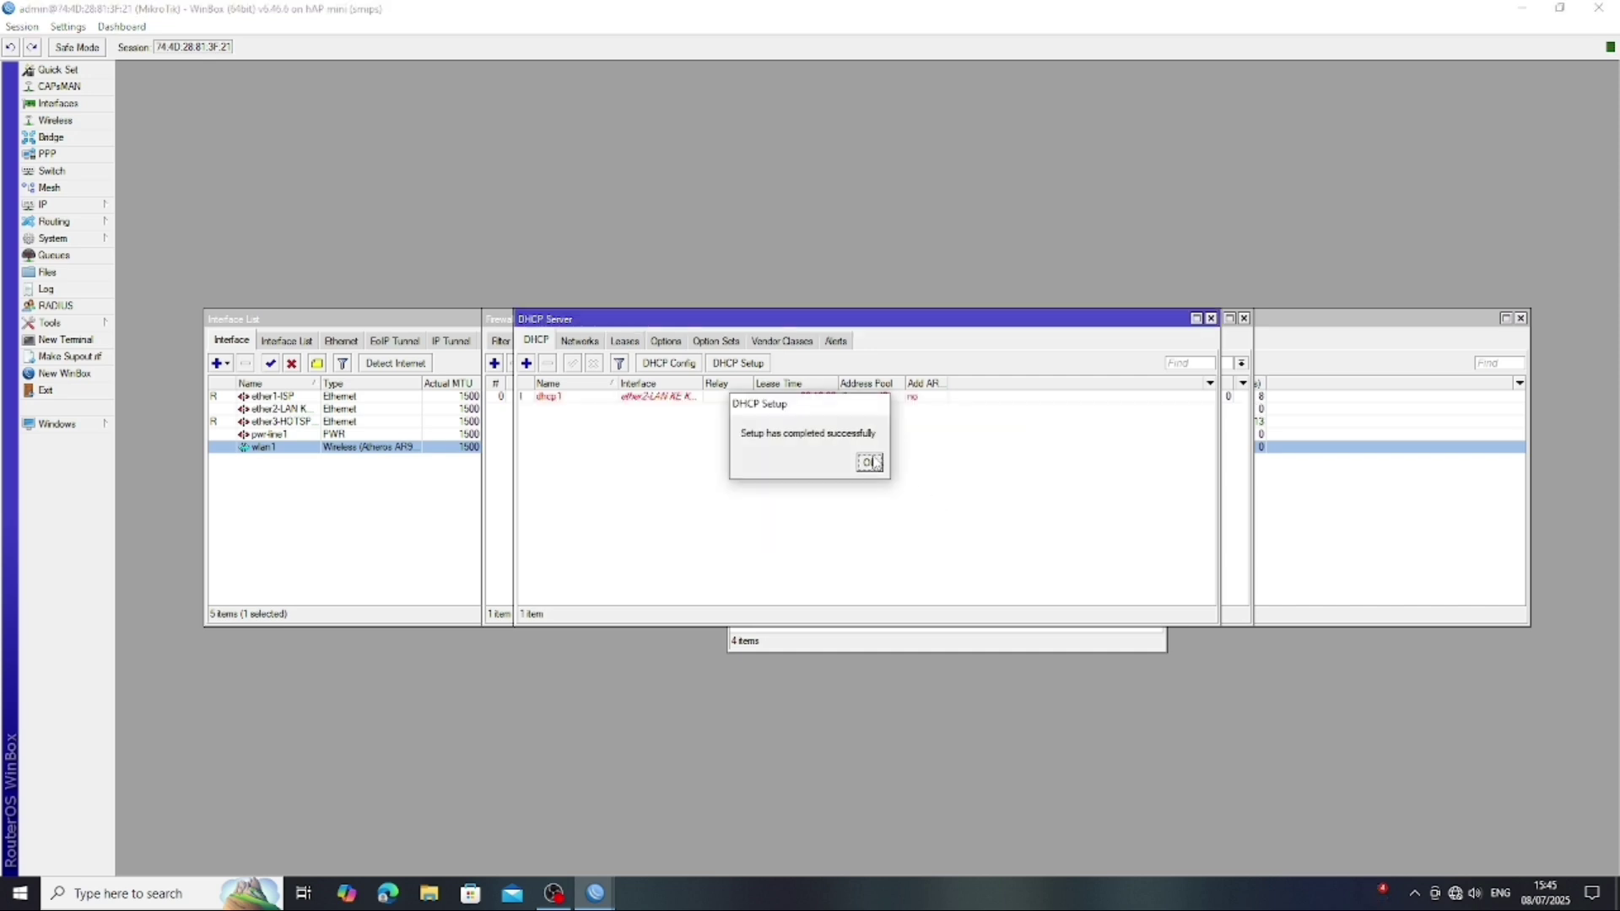
left_click(870, 462)
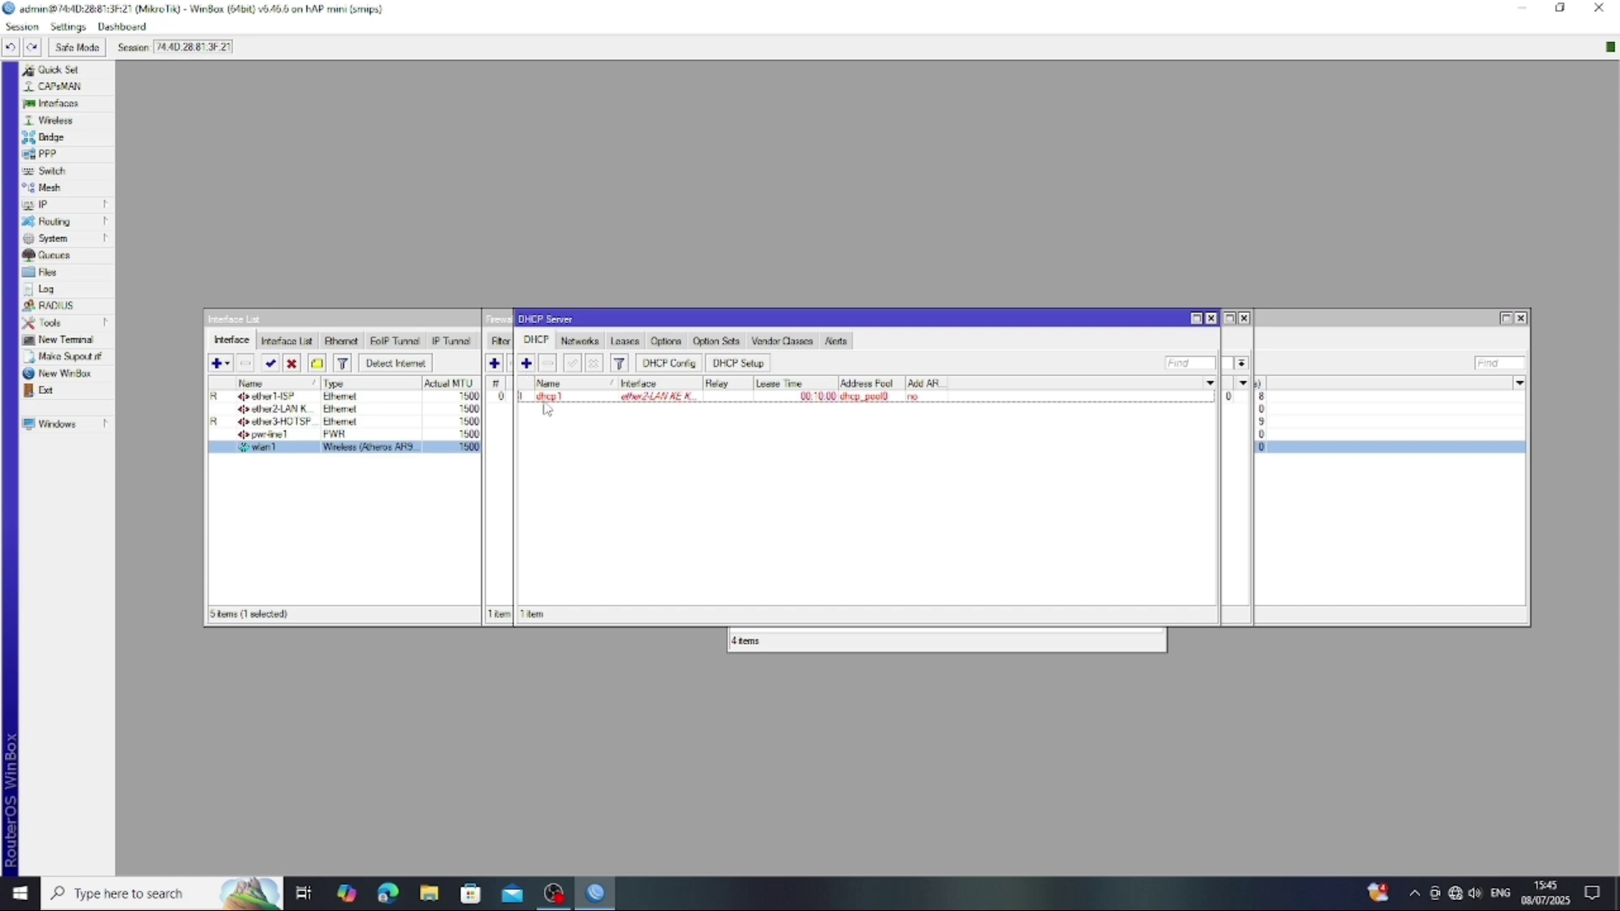
- Run DHCP Setup on ether3-HOTSPOT OUTDOR, accepting the 192.168.60.0/24 defaults and 00:10:00 lease
left_click(726, 366)
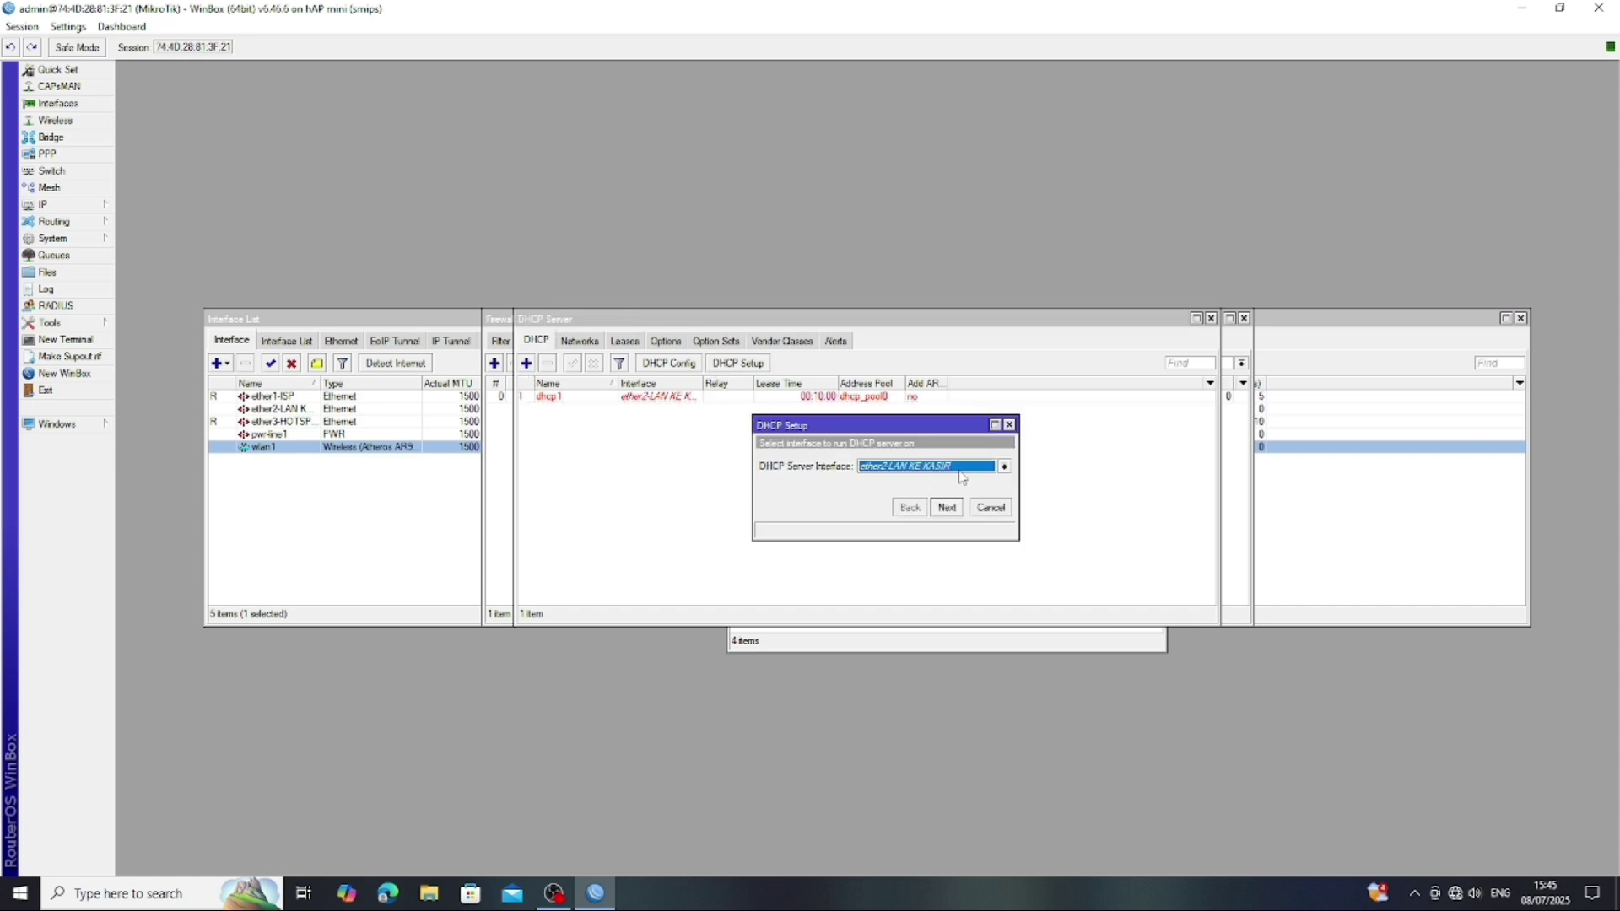
left_click(1003, 467)
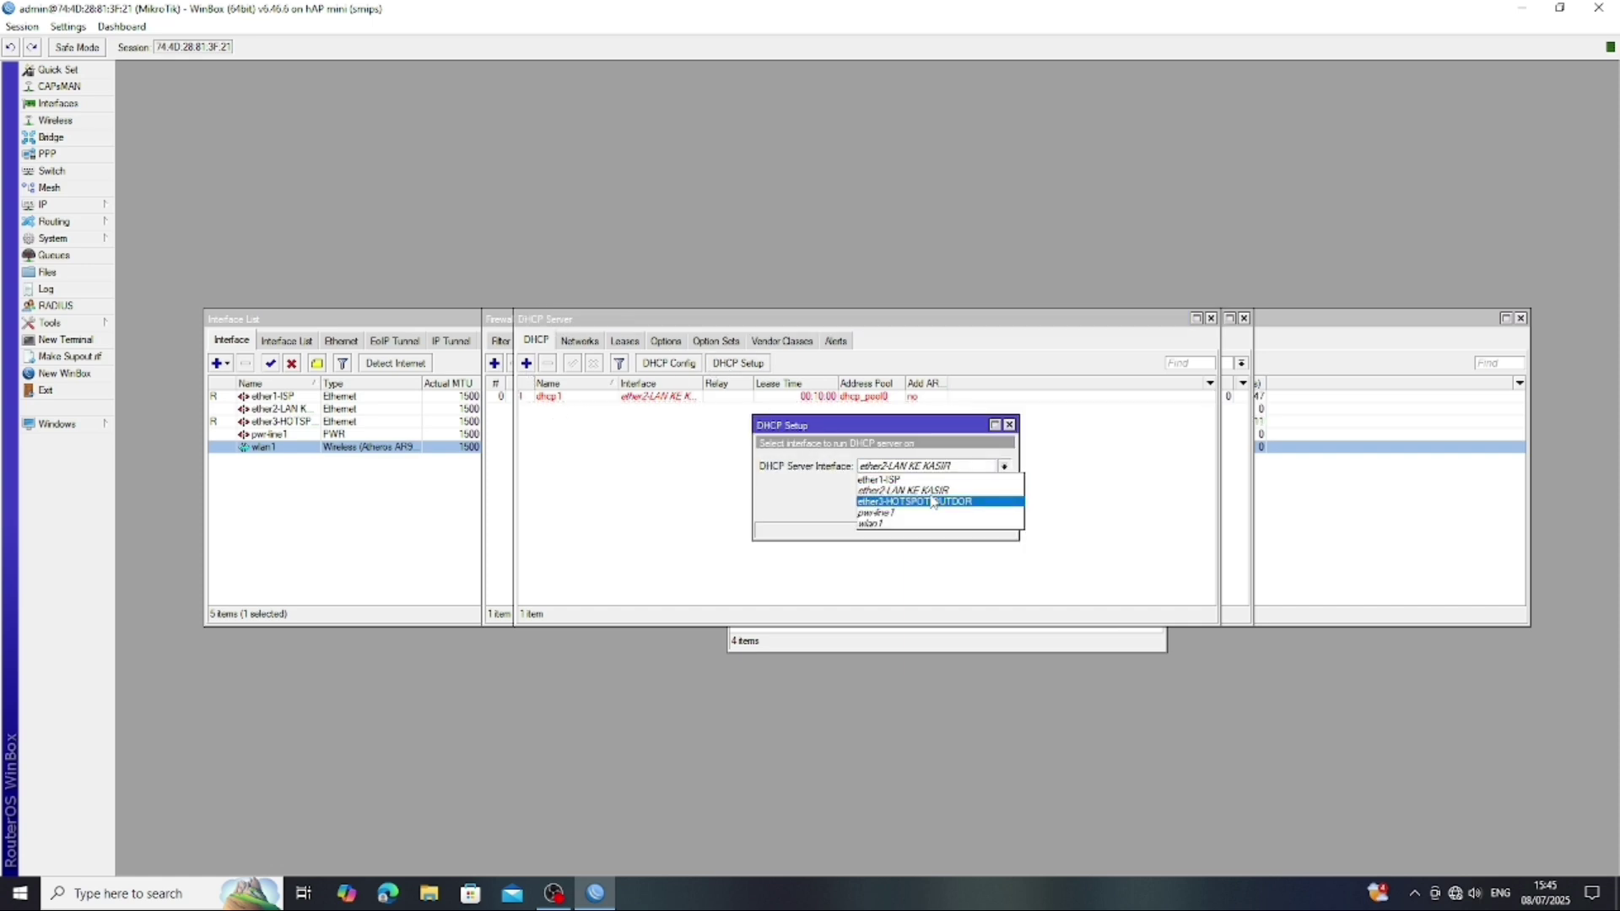
left_click(919, 501)
left_click(949, 509)
left_click(947, 508)
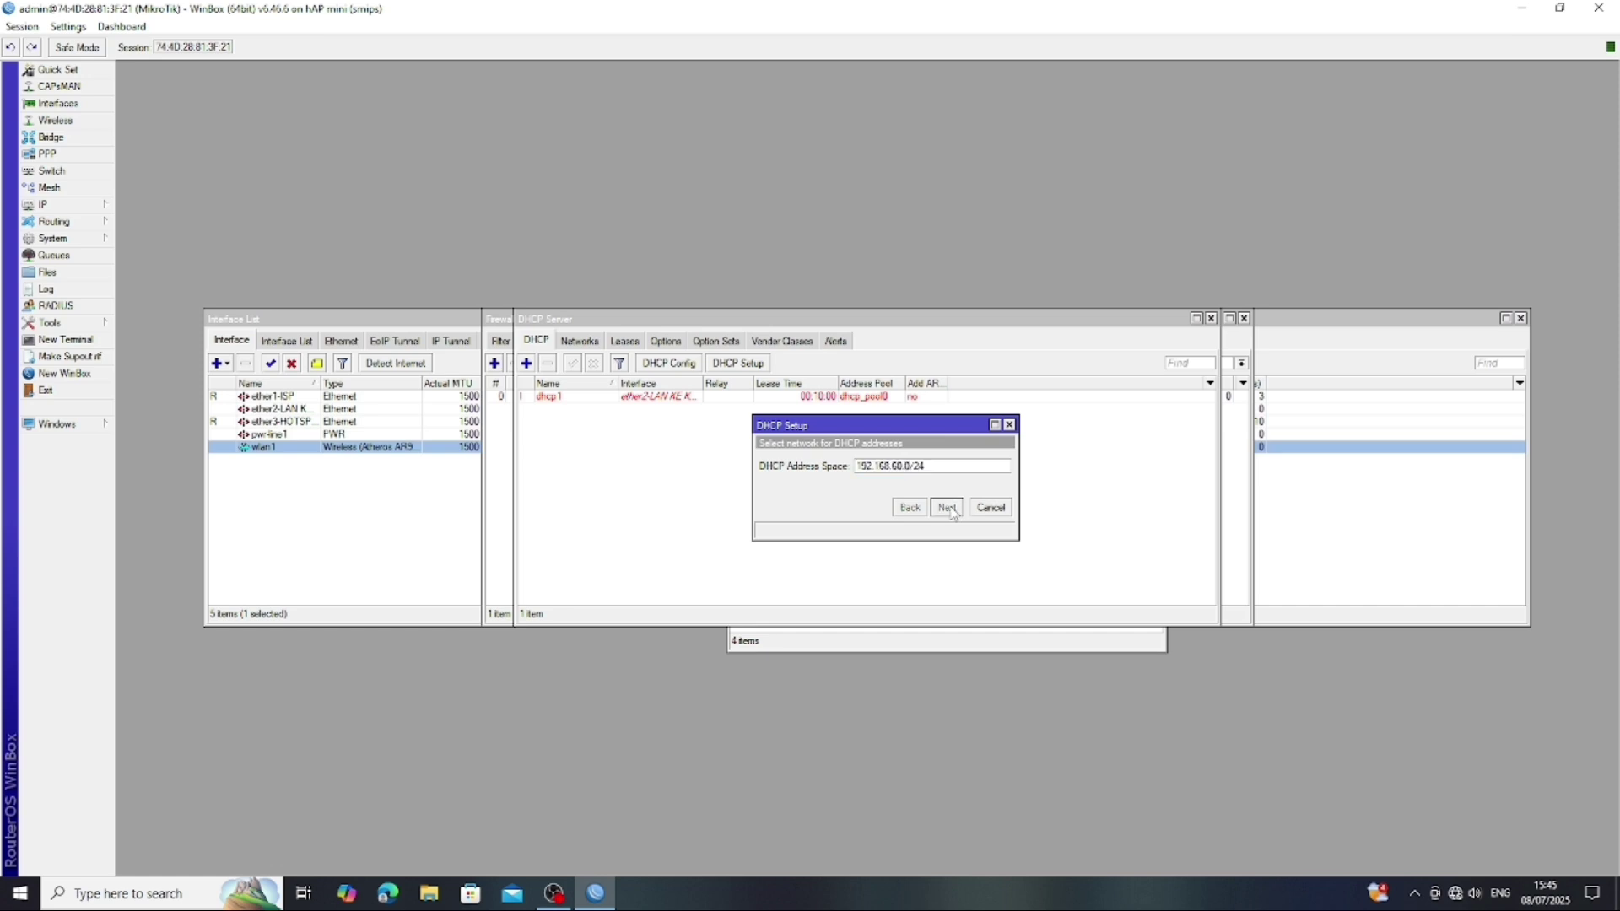
left_click(947, 507)
left_click(947, 508)
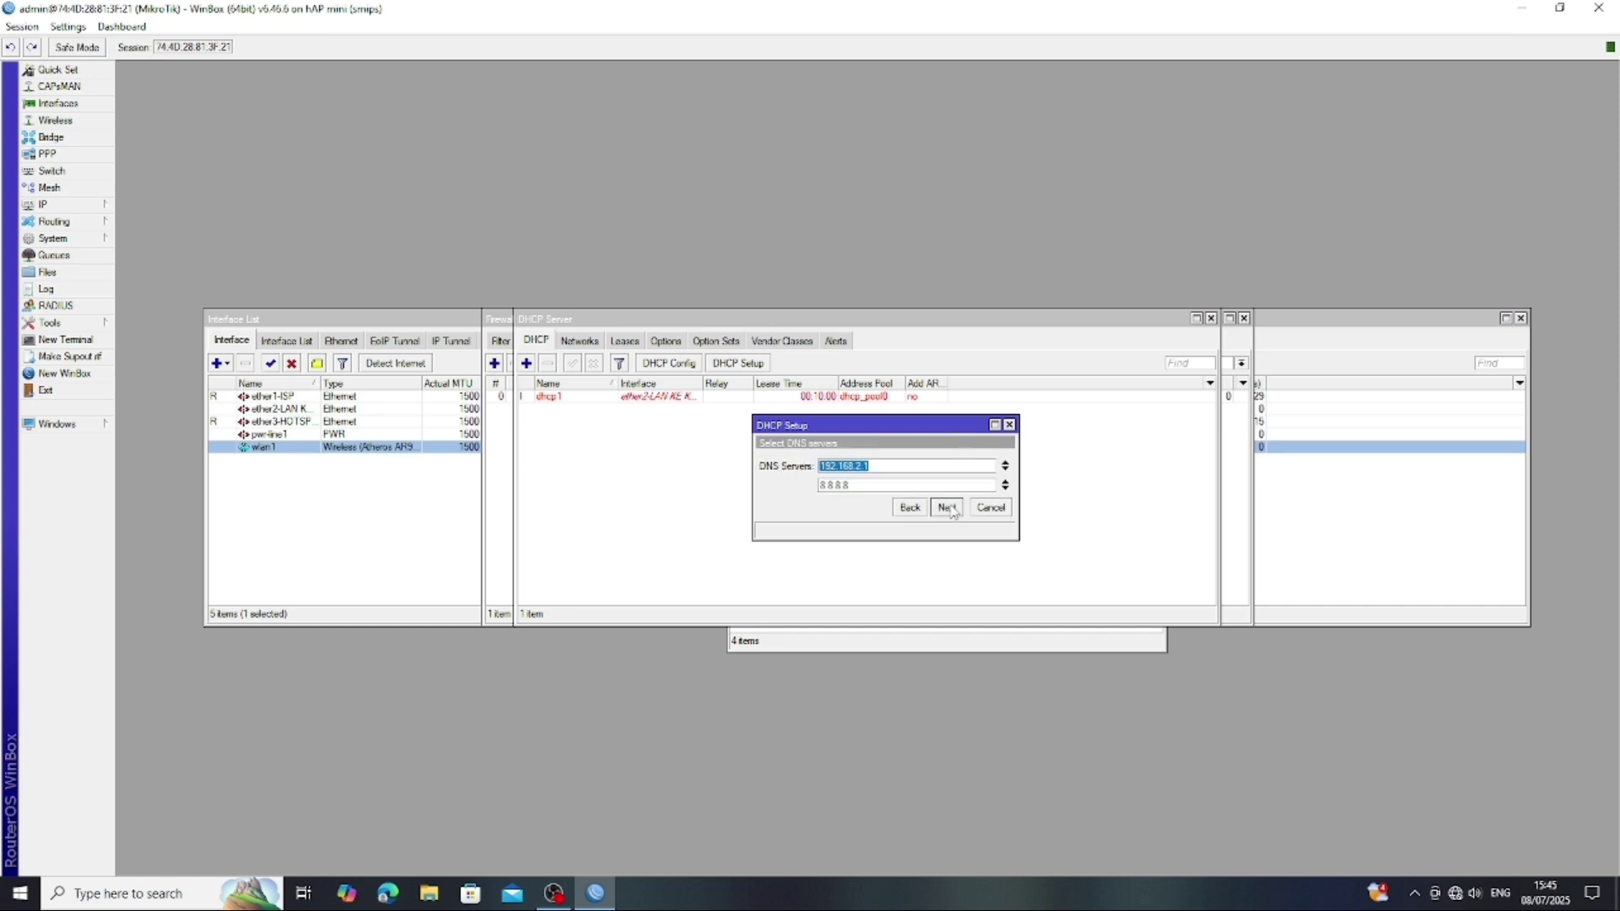
left_click(947, 507)
left_click(947, 508)
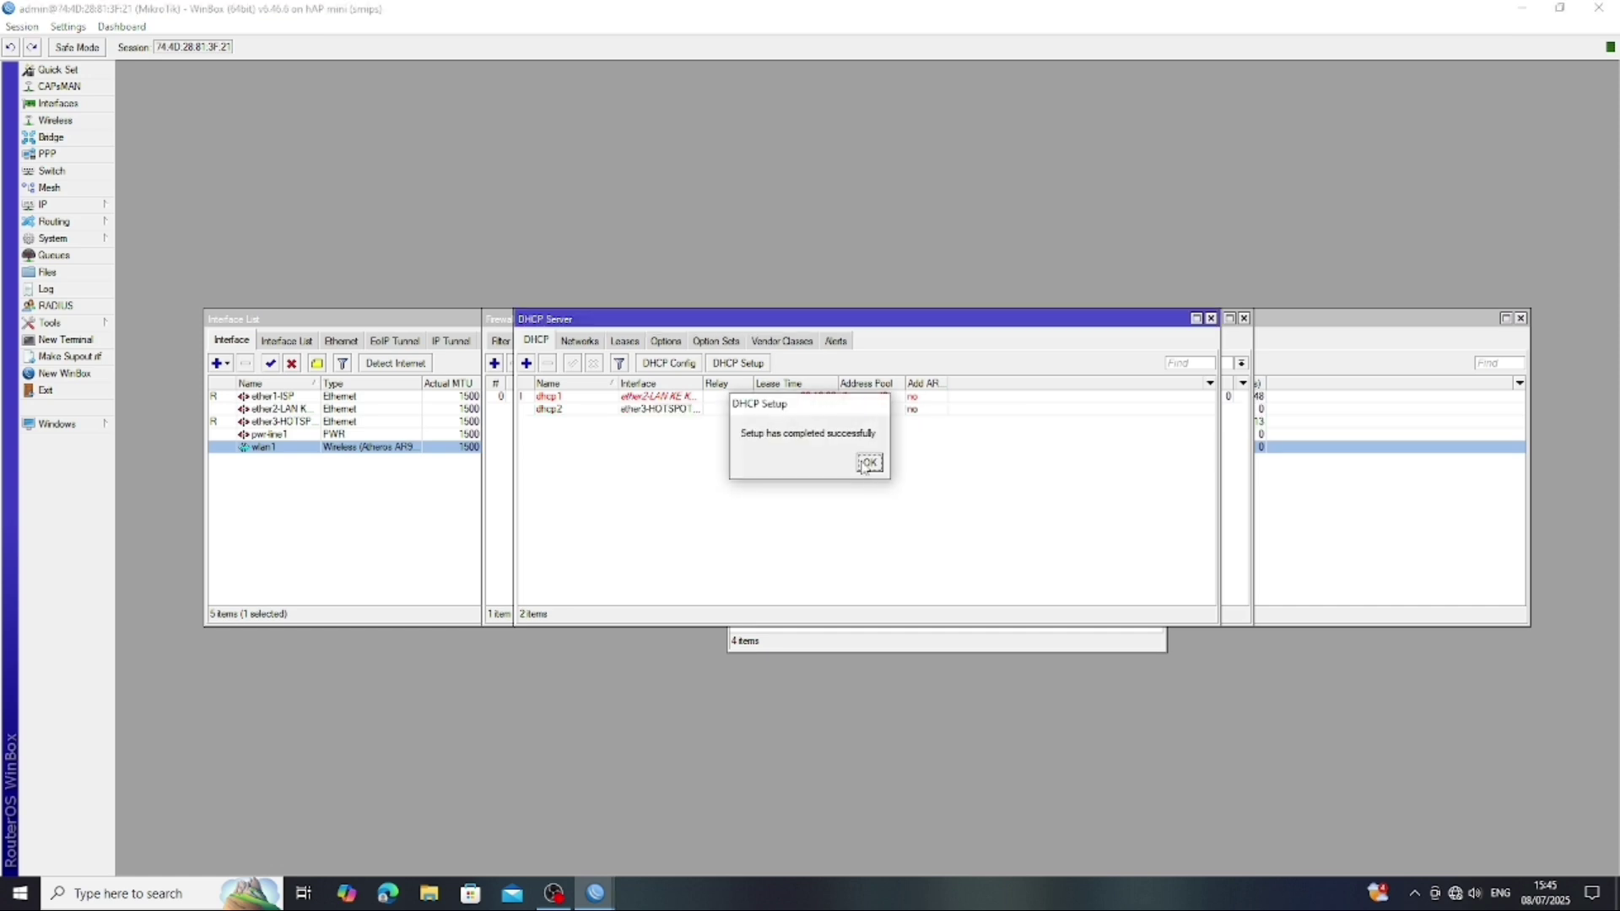
left_click(864, 465)
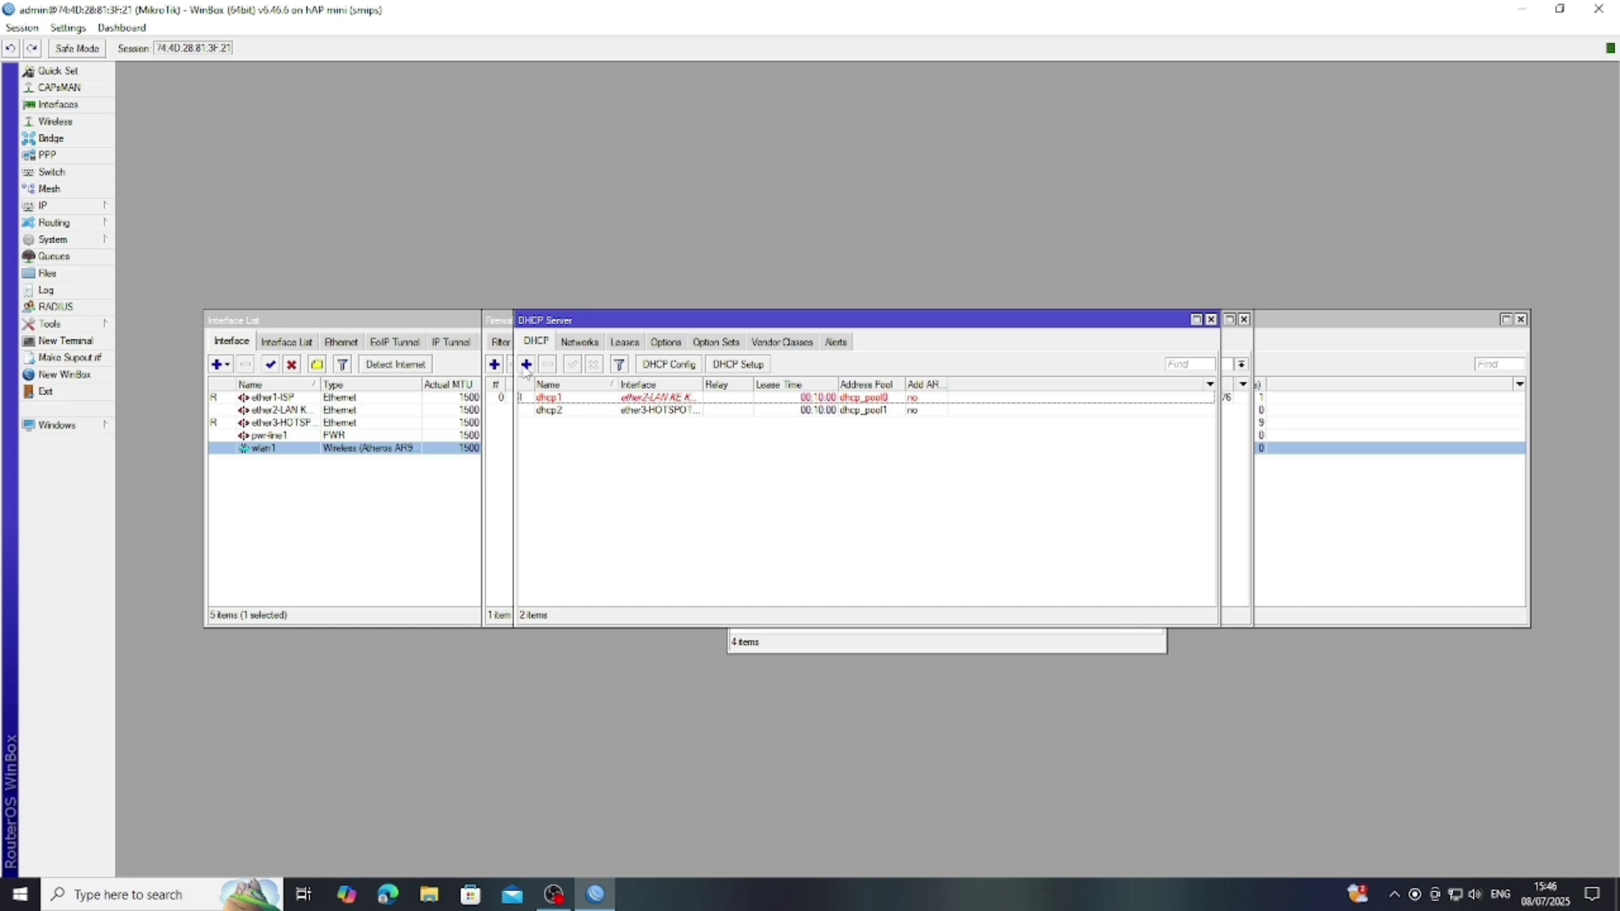
- Run DHCP Setup on wlan1, accepting 192.168.70.0/24, gateway 192.168.70.254 and the default lease
left_click(749, 365)
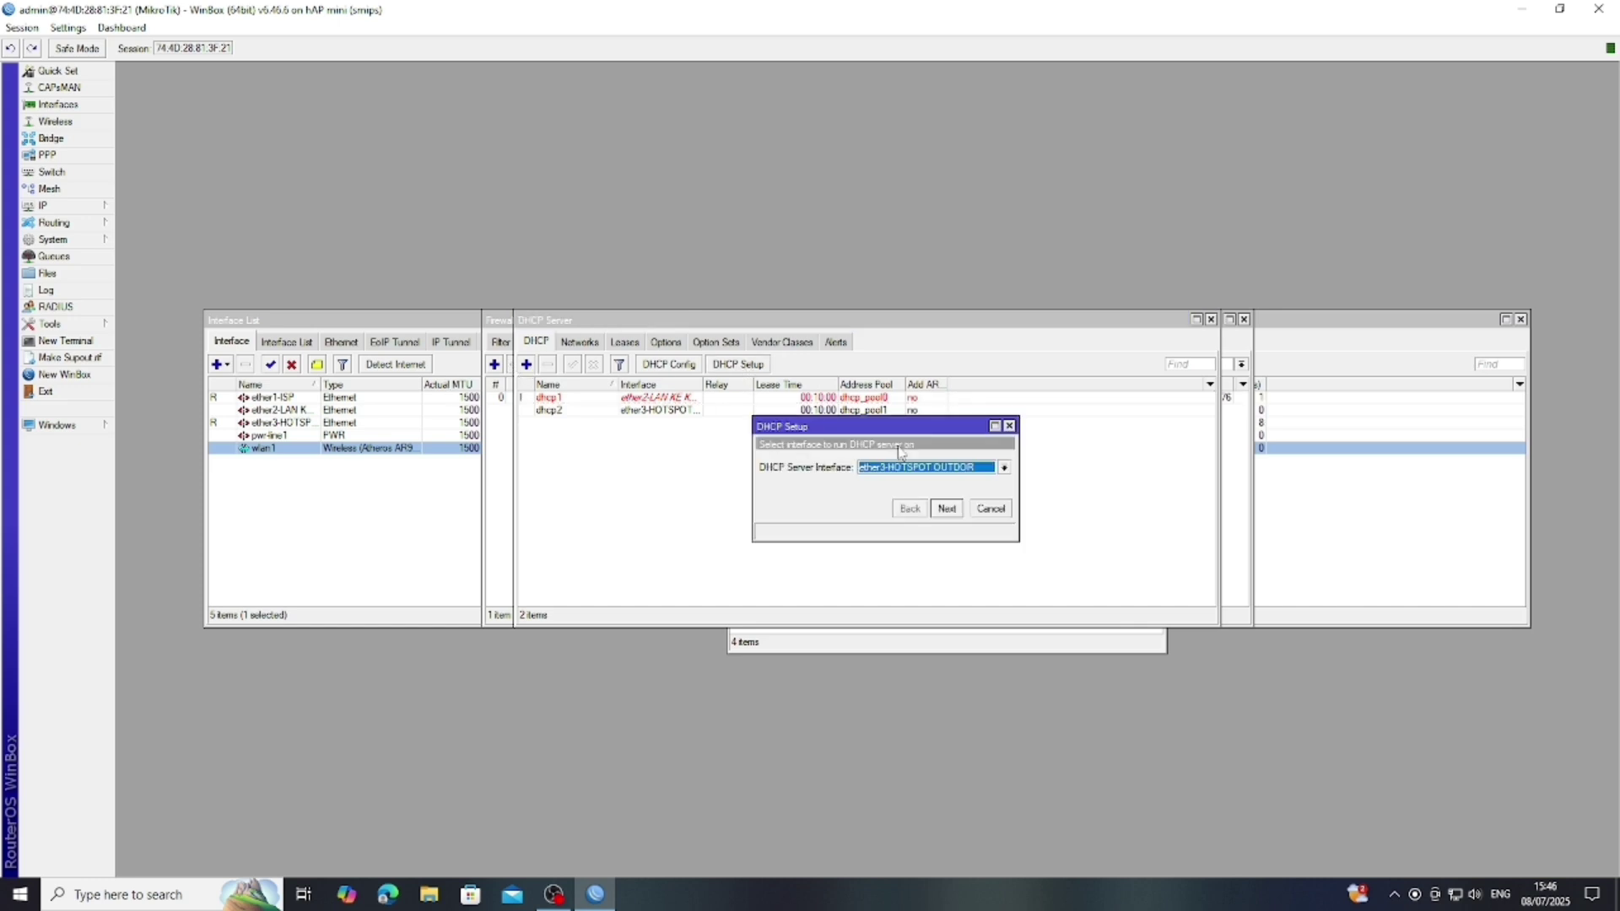
left_click(1003, 469)
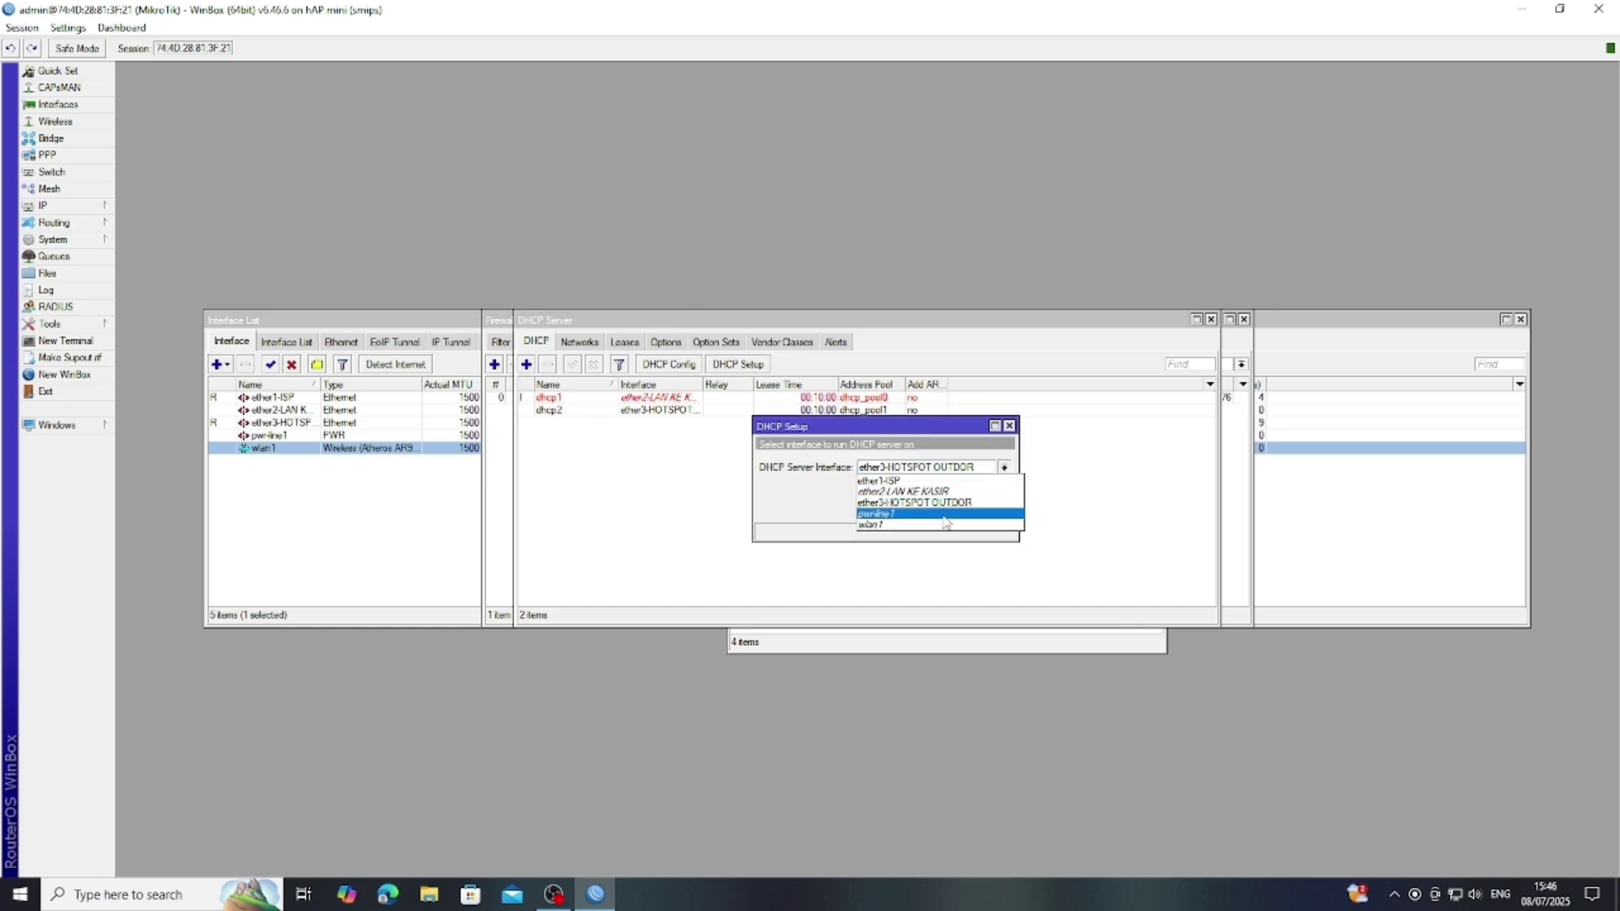
left_click(909, 526)
left_click(946, 509)
left_click(946, 509)
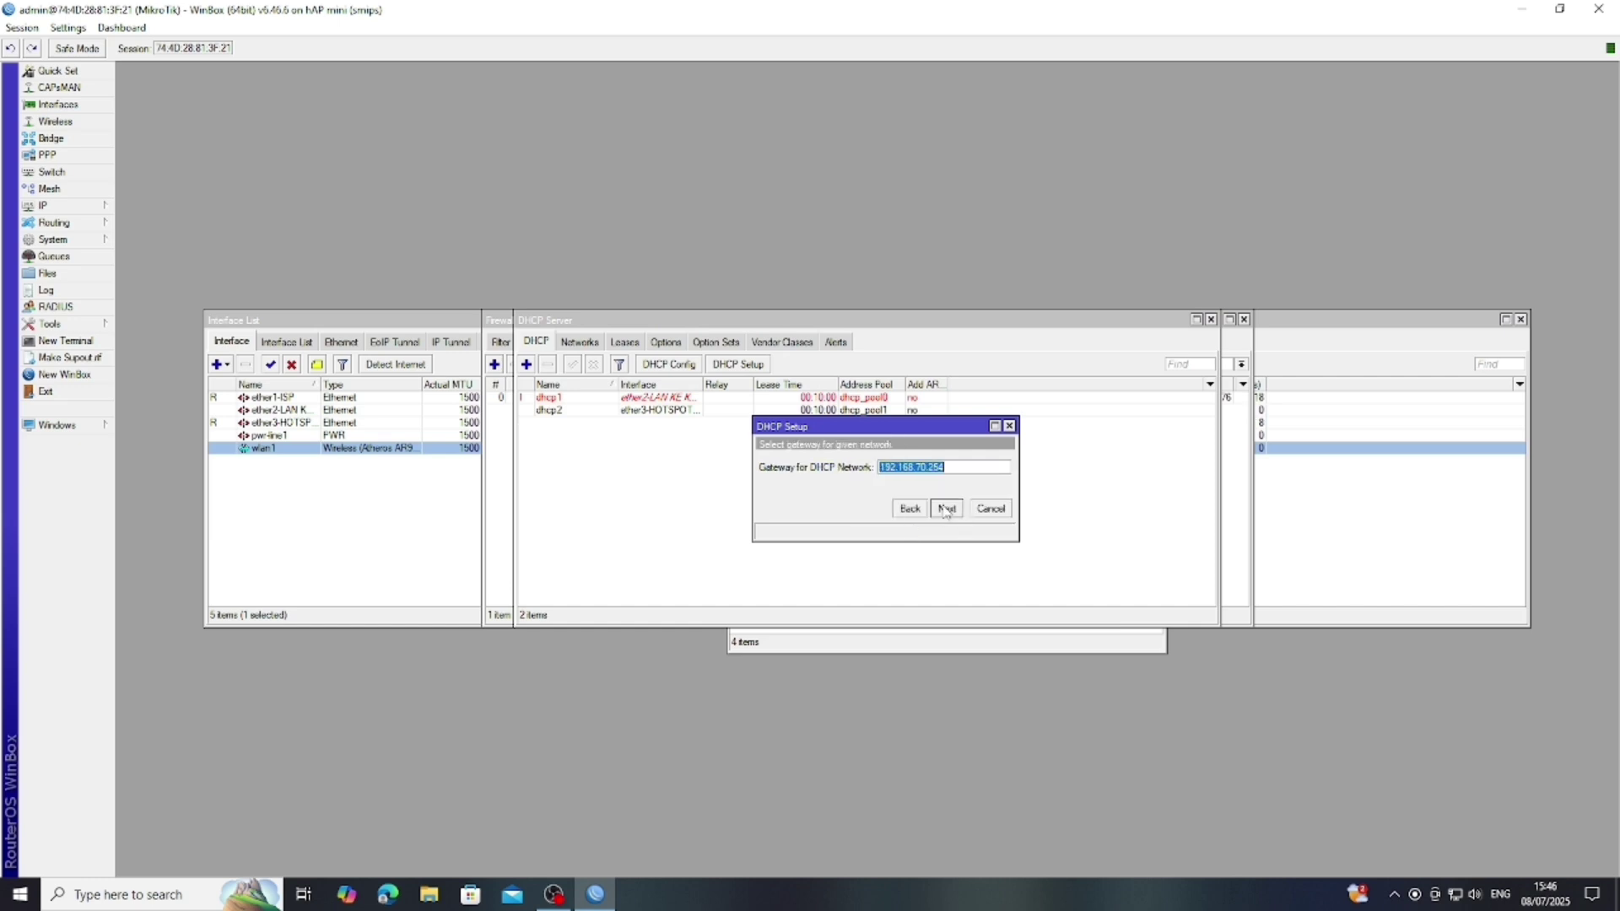
left_click(946, 509)
left_click(946, 508)
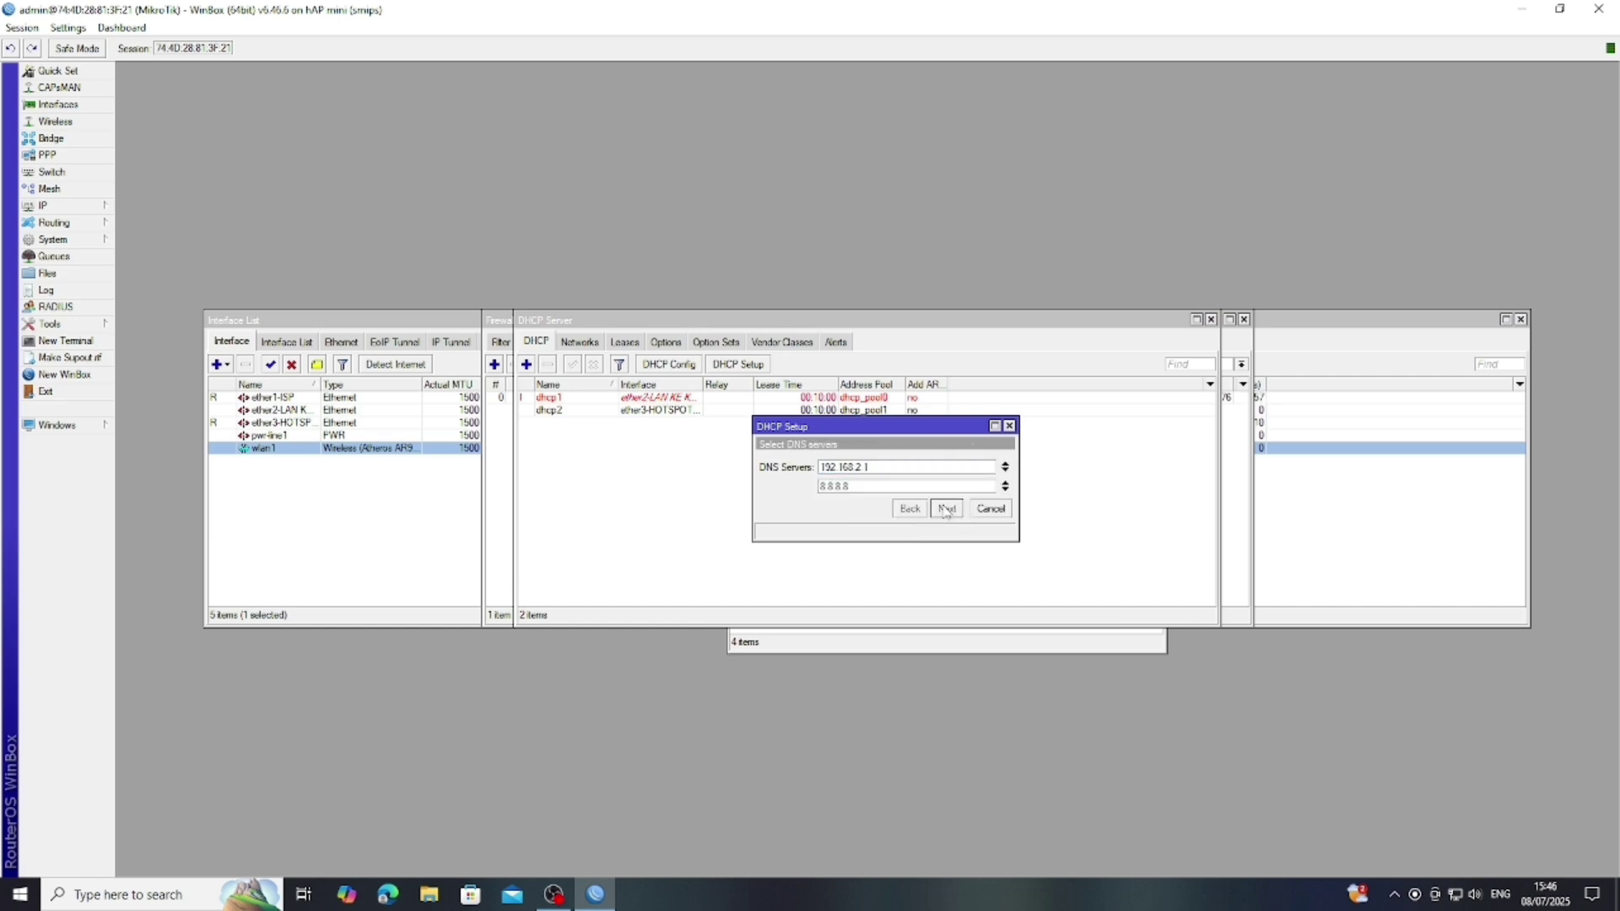
left_click(946, 508)
left_click(946, 508)
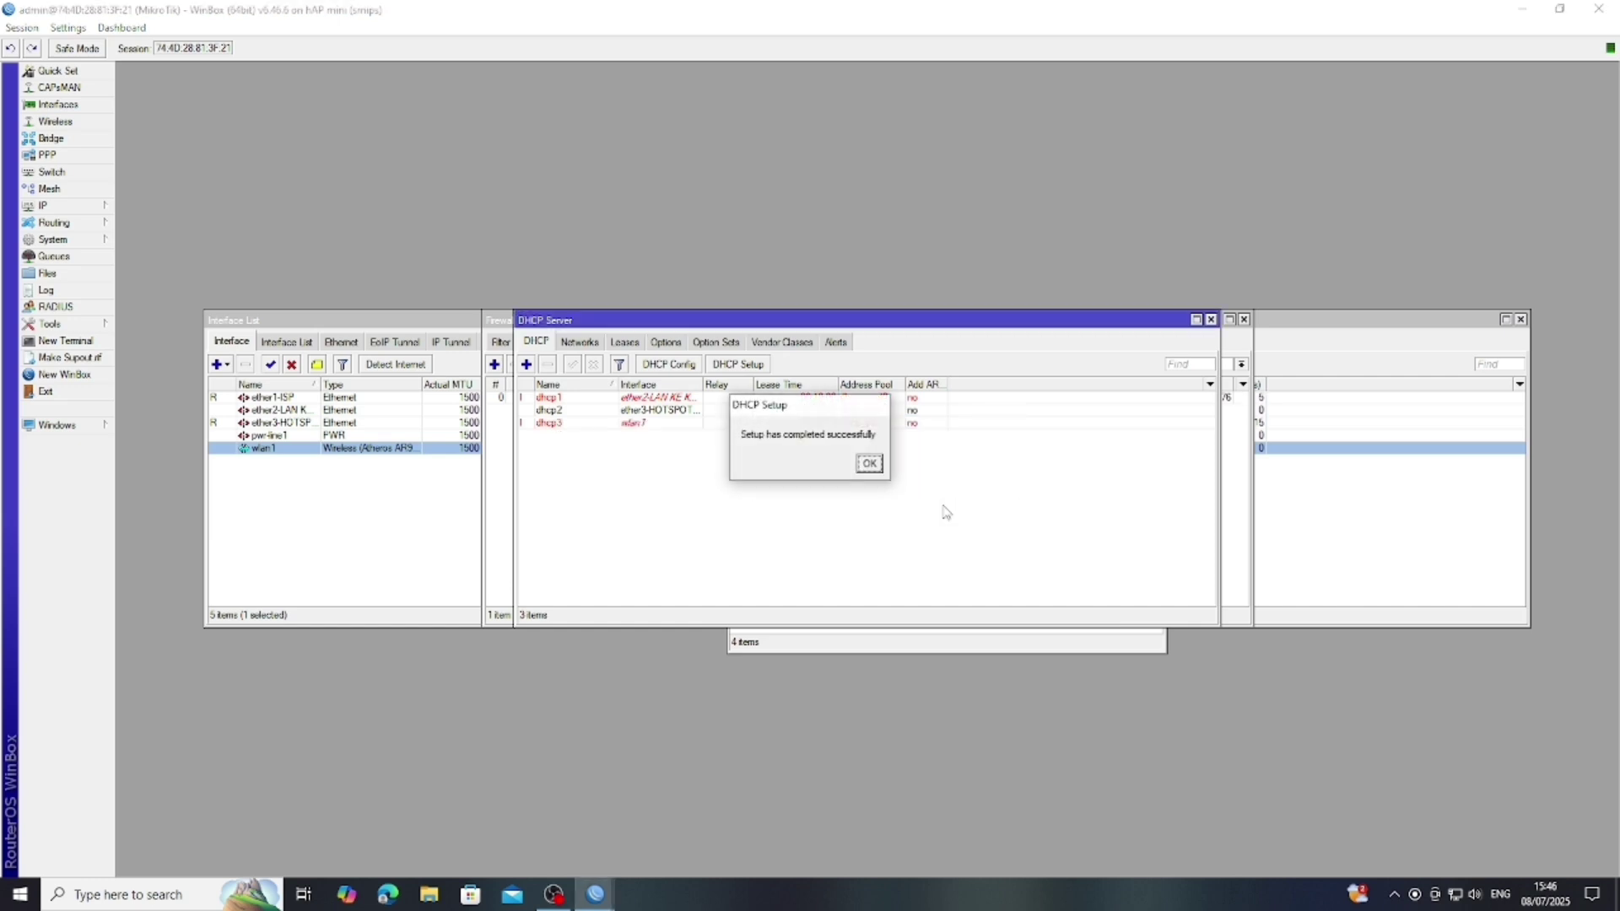
left_click(866, 476)
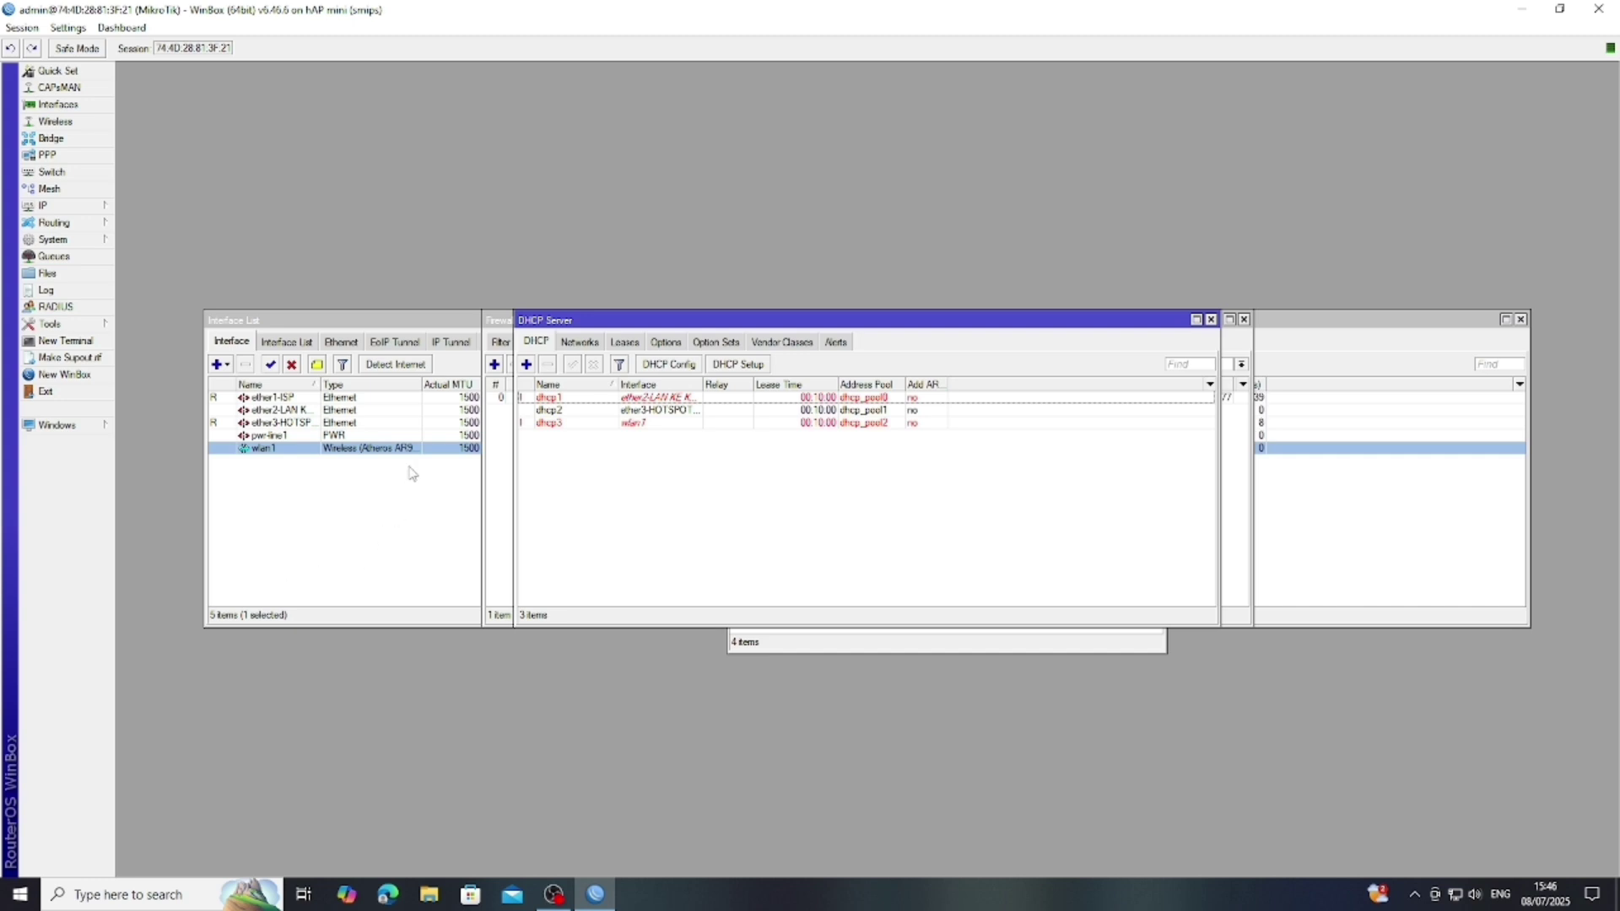
- Open IP > Hotspot, check the Server Profiles, then show the empty Servers list
left_click(71, 207)
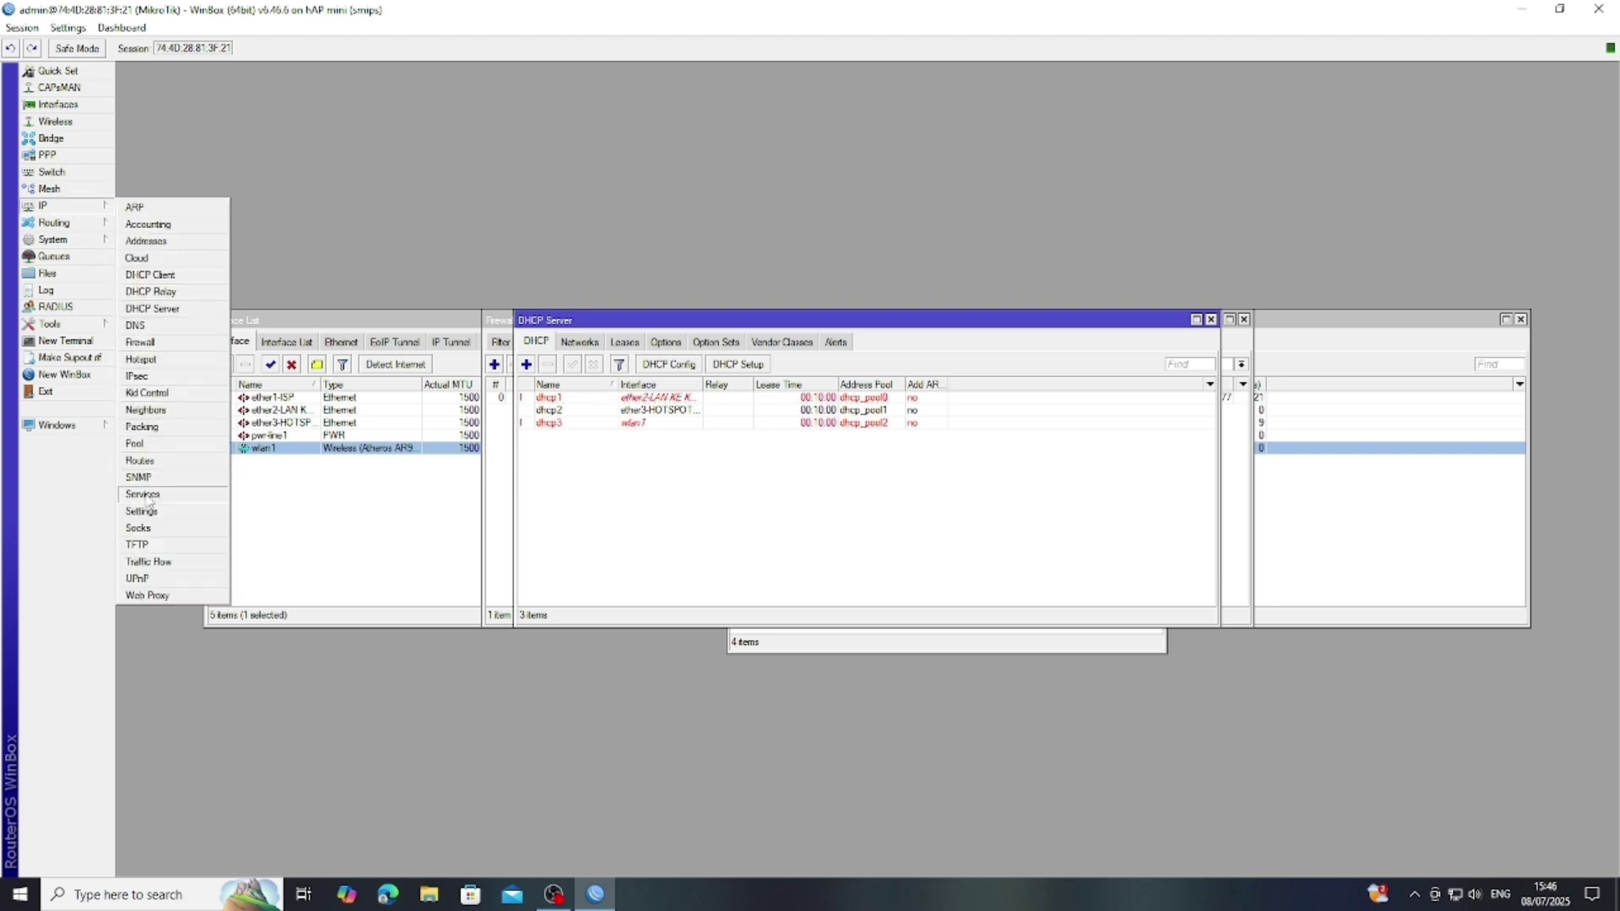
left_click(149, 361)
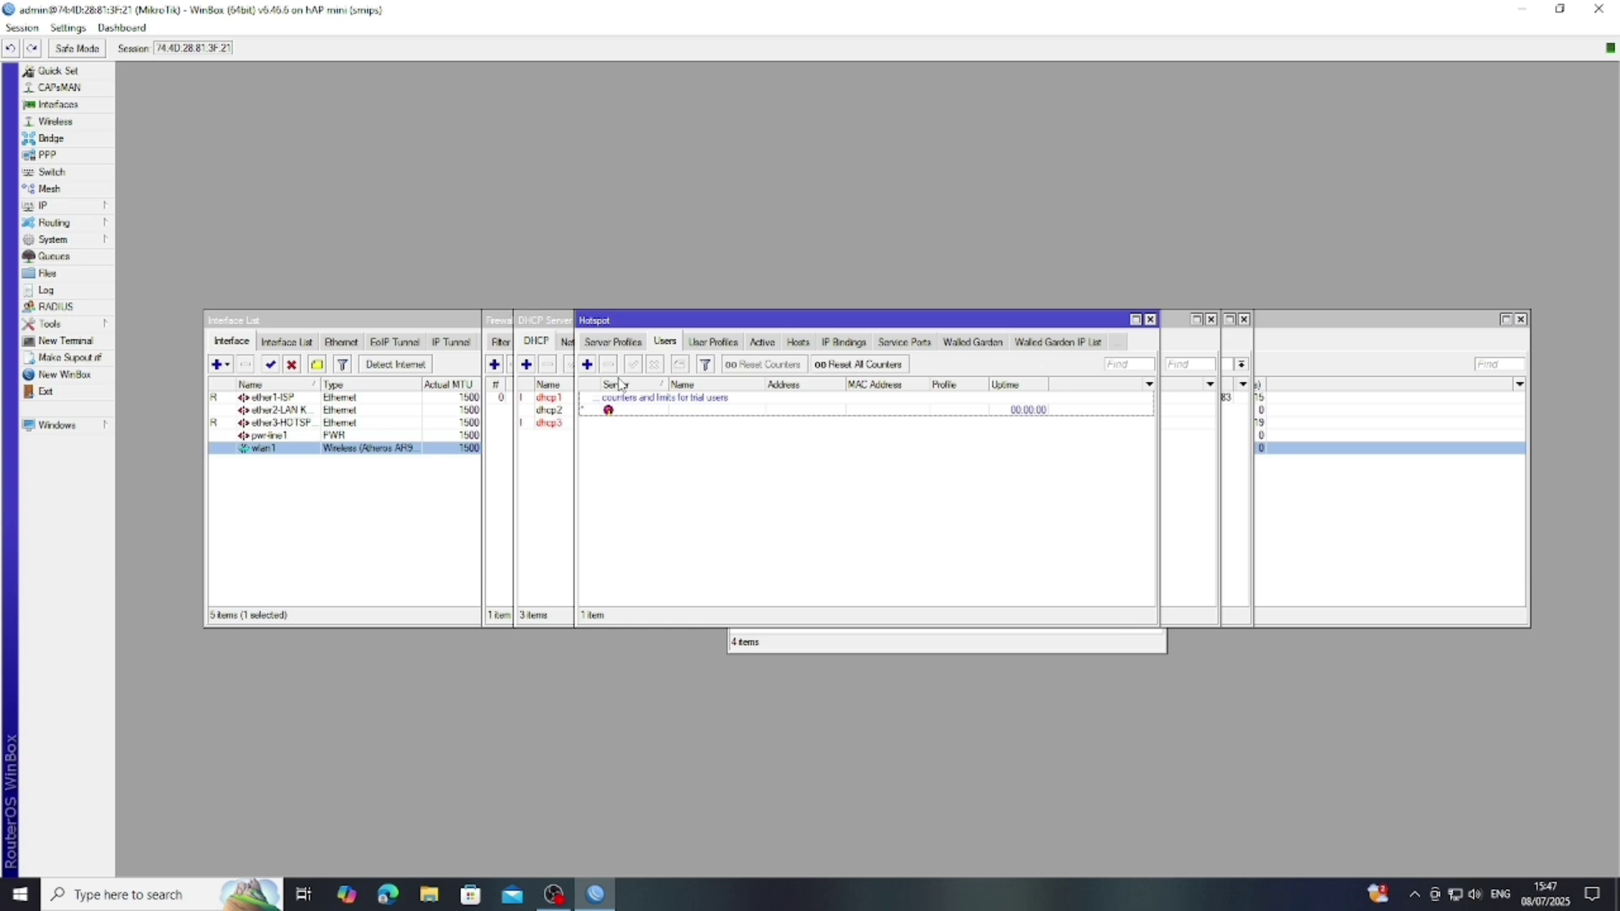
left_click(615, 342)
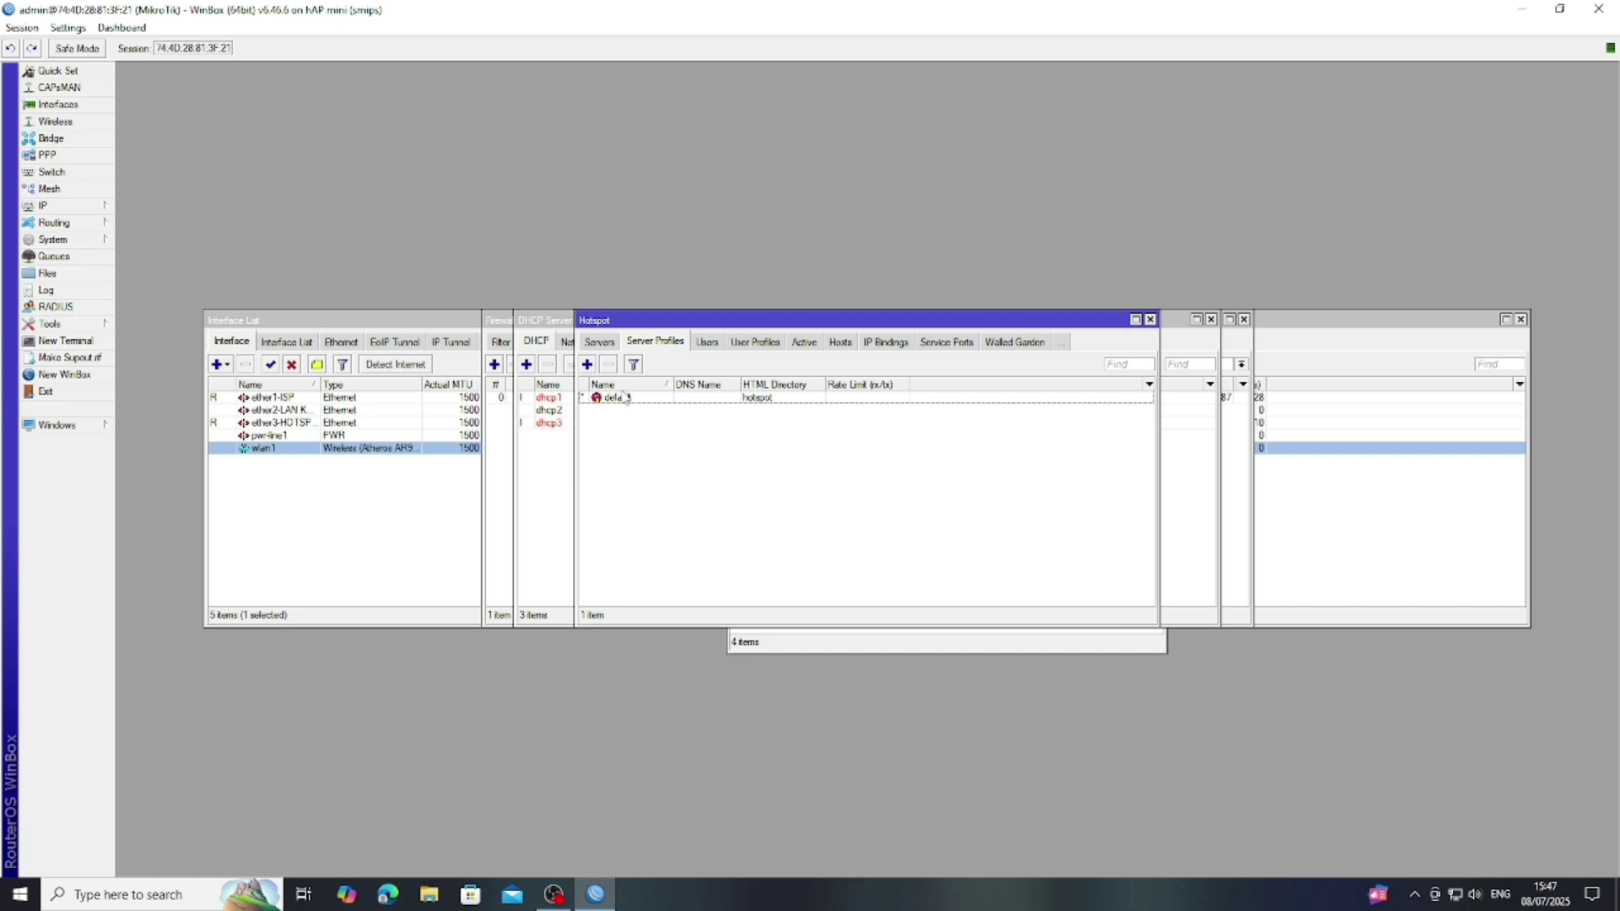
left_click(611, 341)
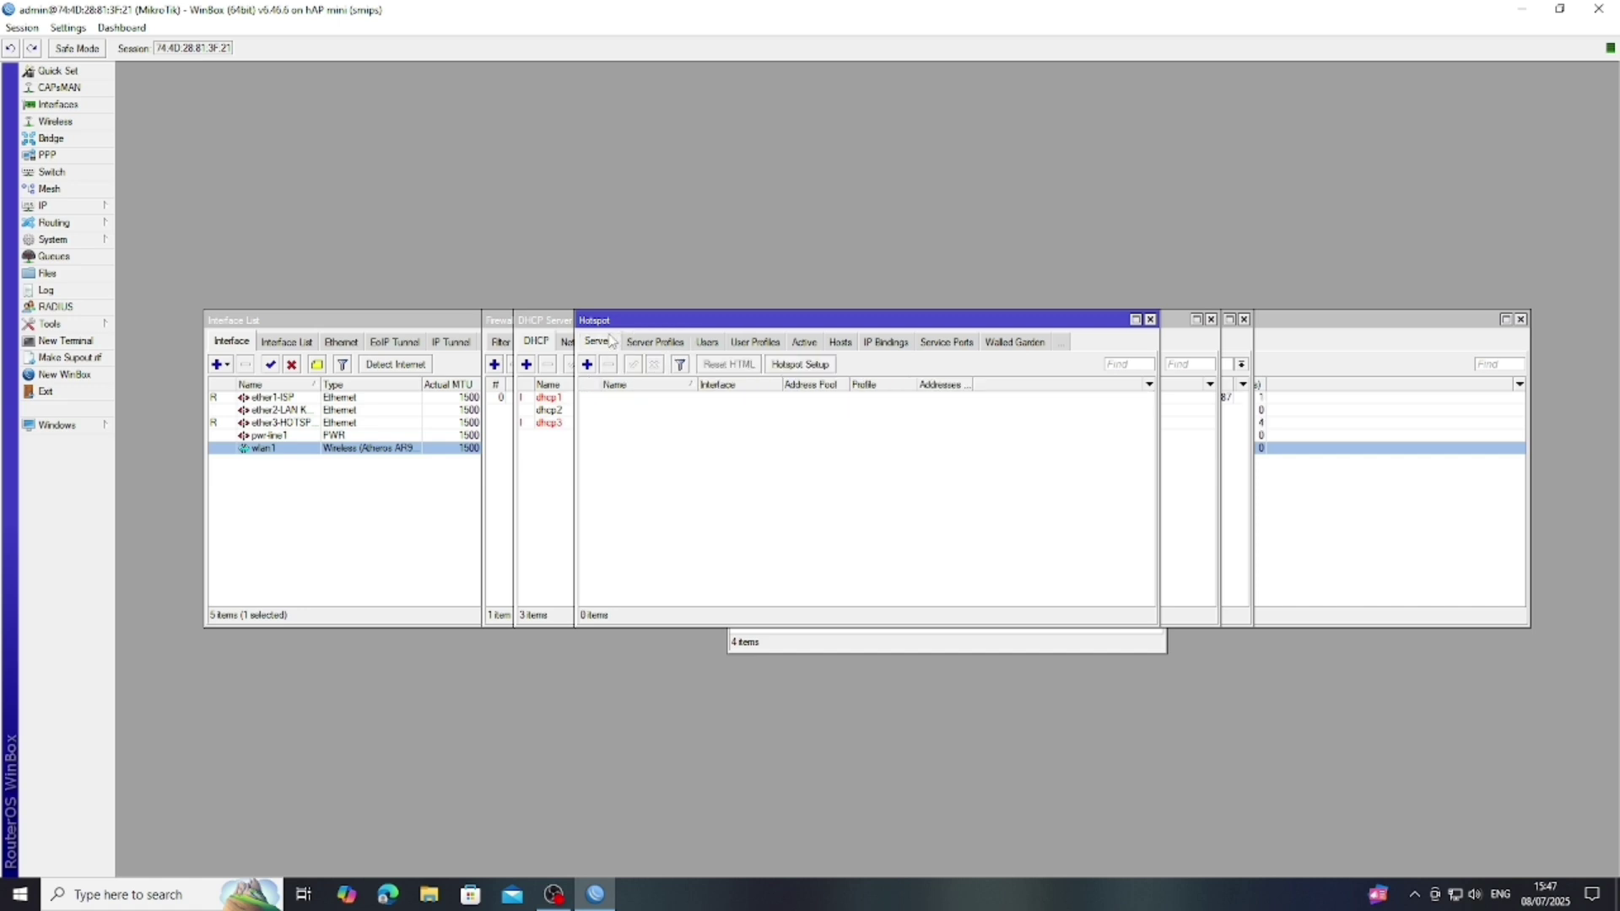
- Start Hotspot Setup on the ether3-HOTSPOT OUTDOR interface
left_click(799, 365)
left_click(976, 460)
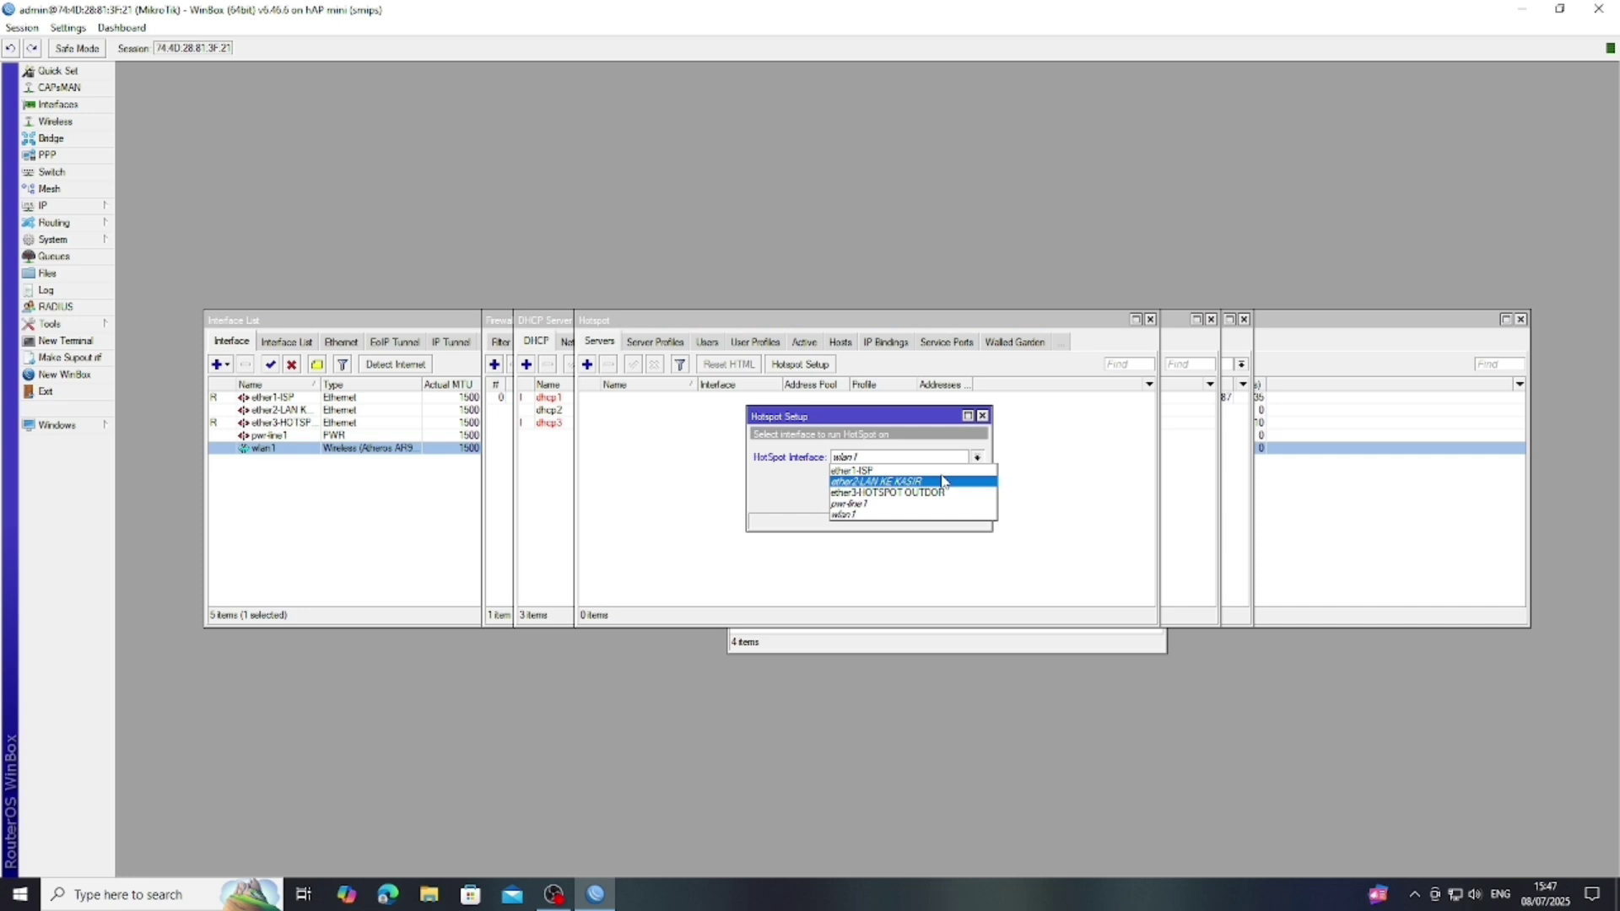
left_click(911, 493)
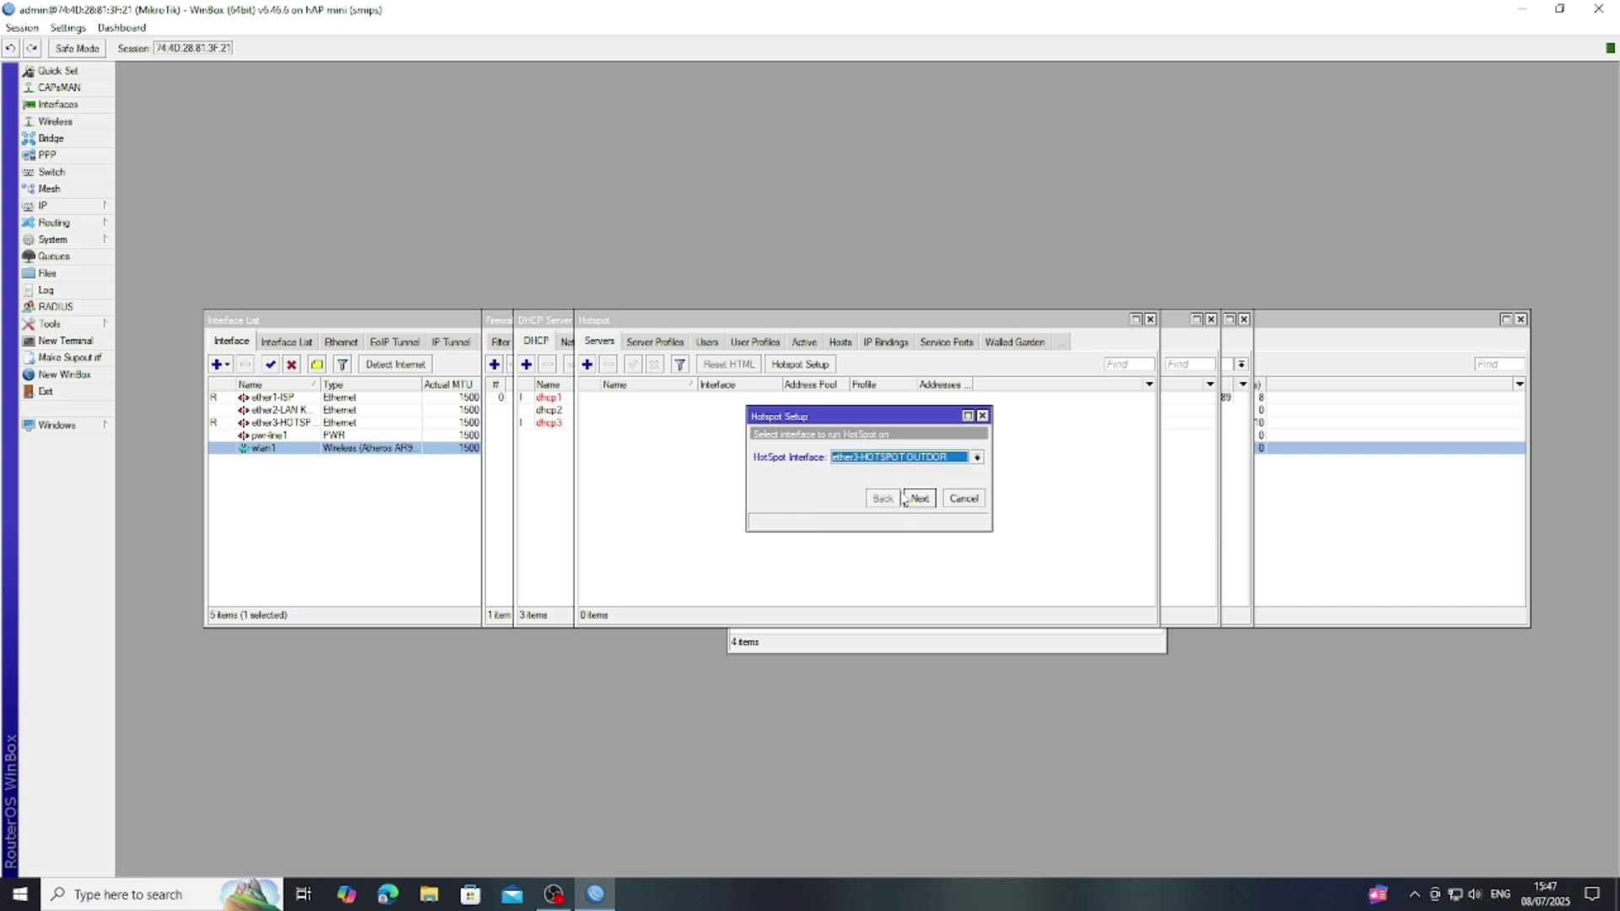
left_click(920, 498)
- Accept the local network address after rechecking it and changing the masquerade network setting
left_click(920, 499)
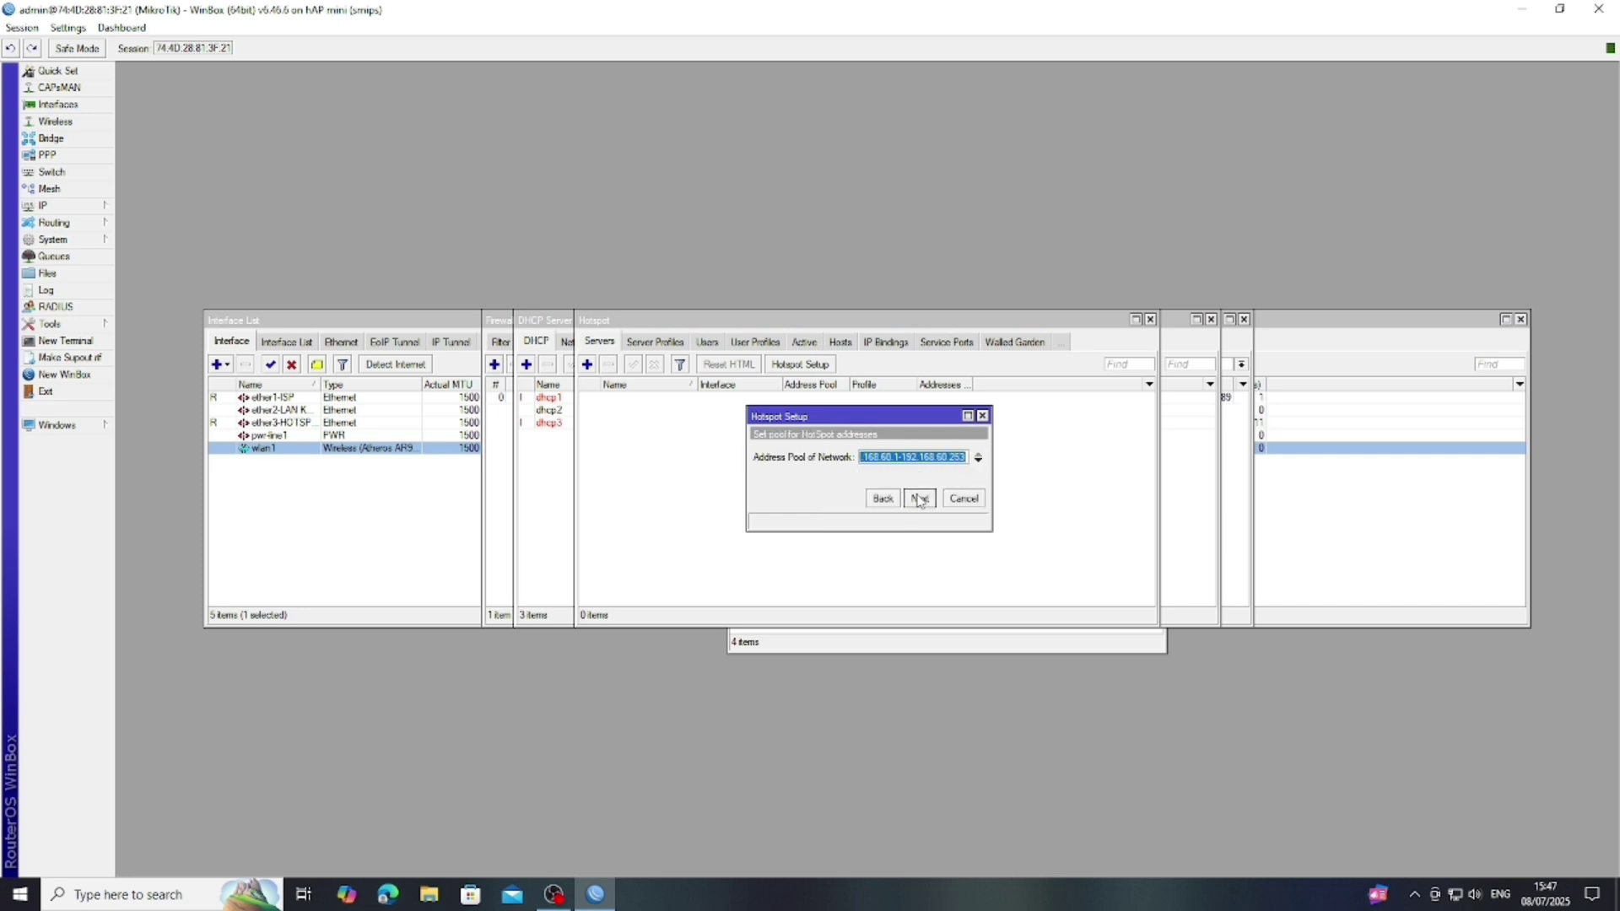
left_click(878, 501)
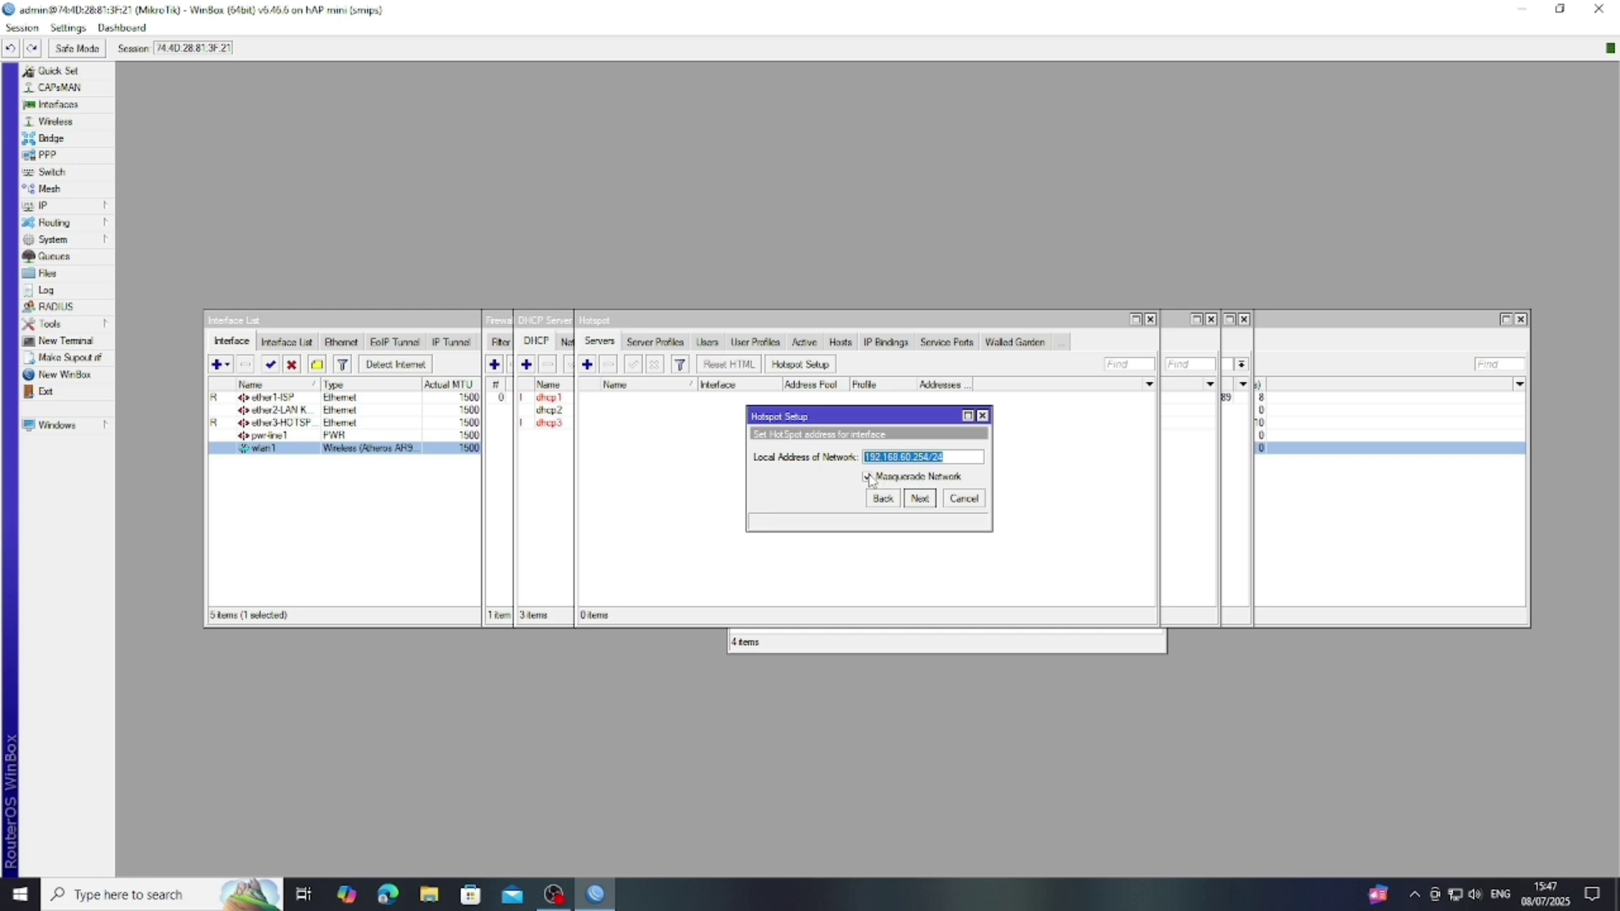
left_click(883, 478)
left_click(920, 499)
- Accept the 192.168.60 pool, no certificate, SMTP 0.0.0.0, default DNS and admin user
left_click(920, 498)
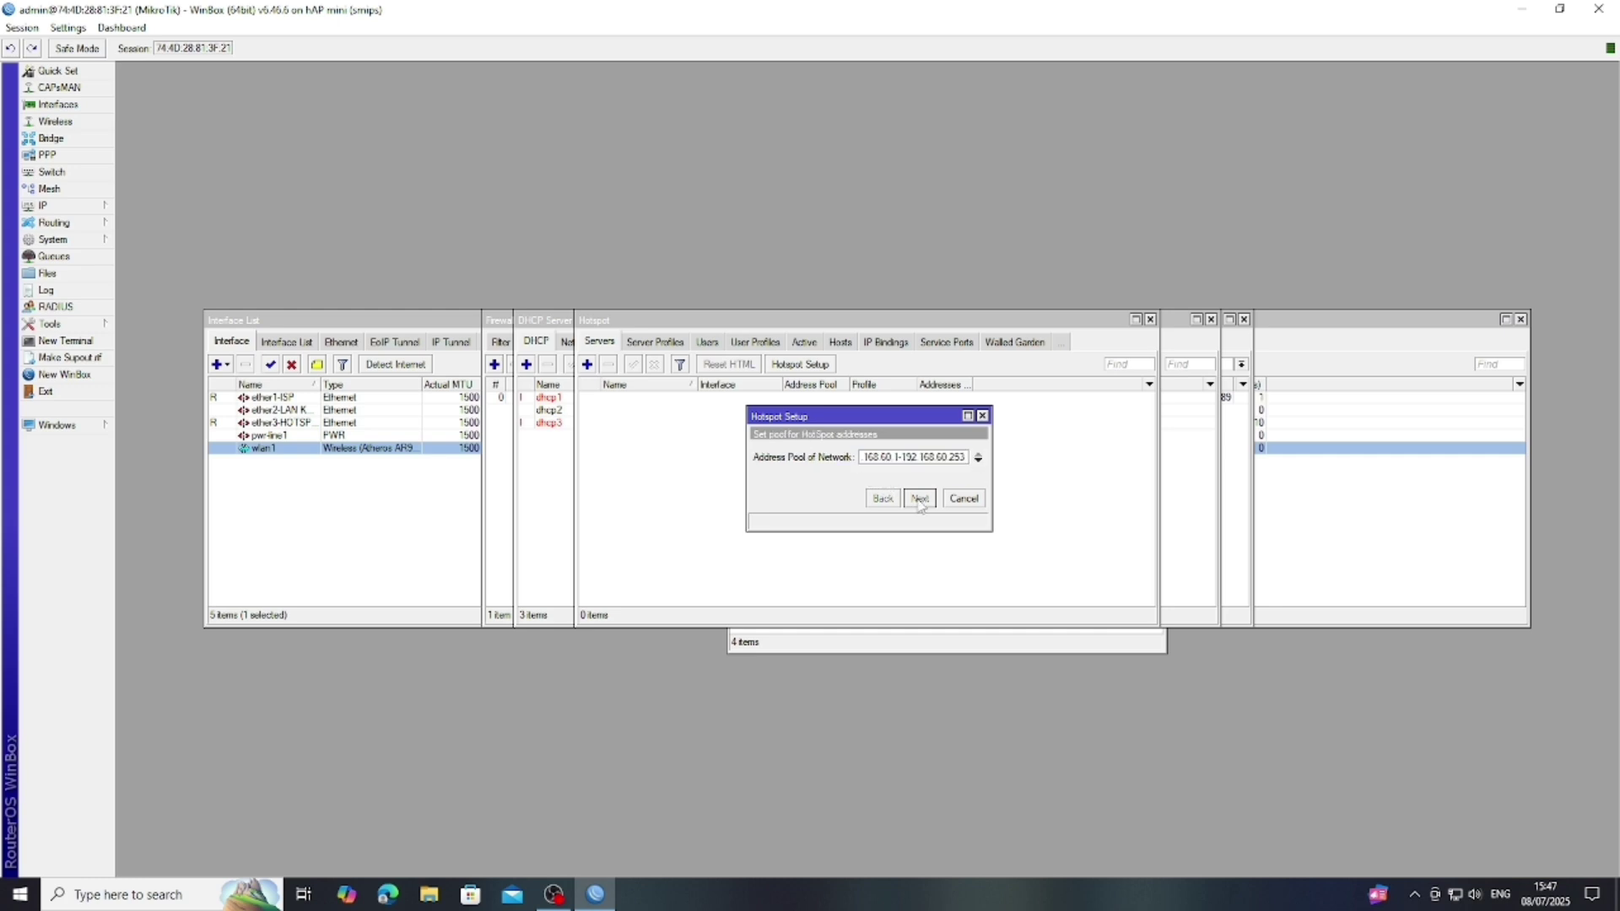
left_click(919, 498)
left_click(919, 499)
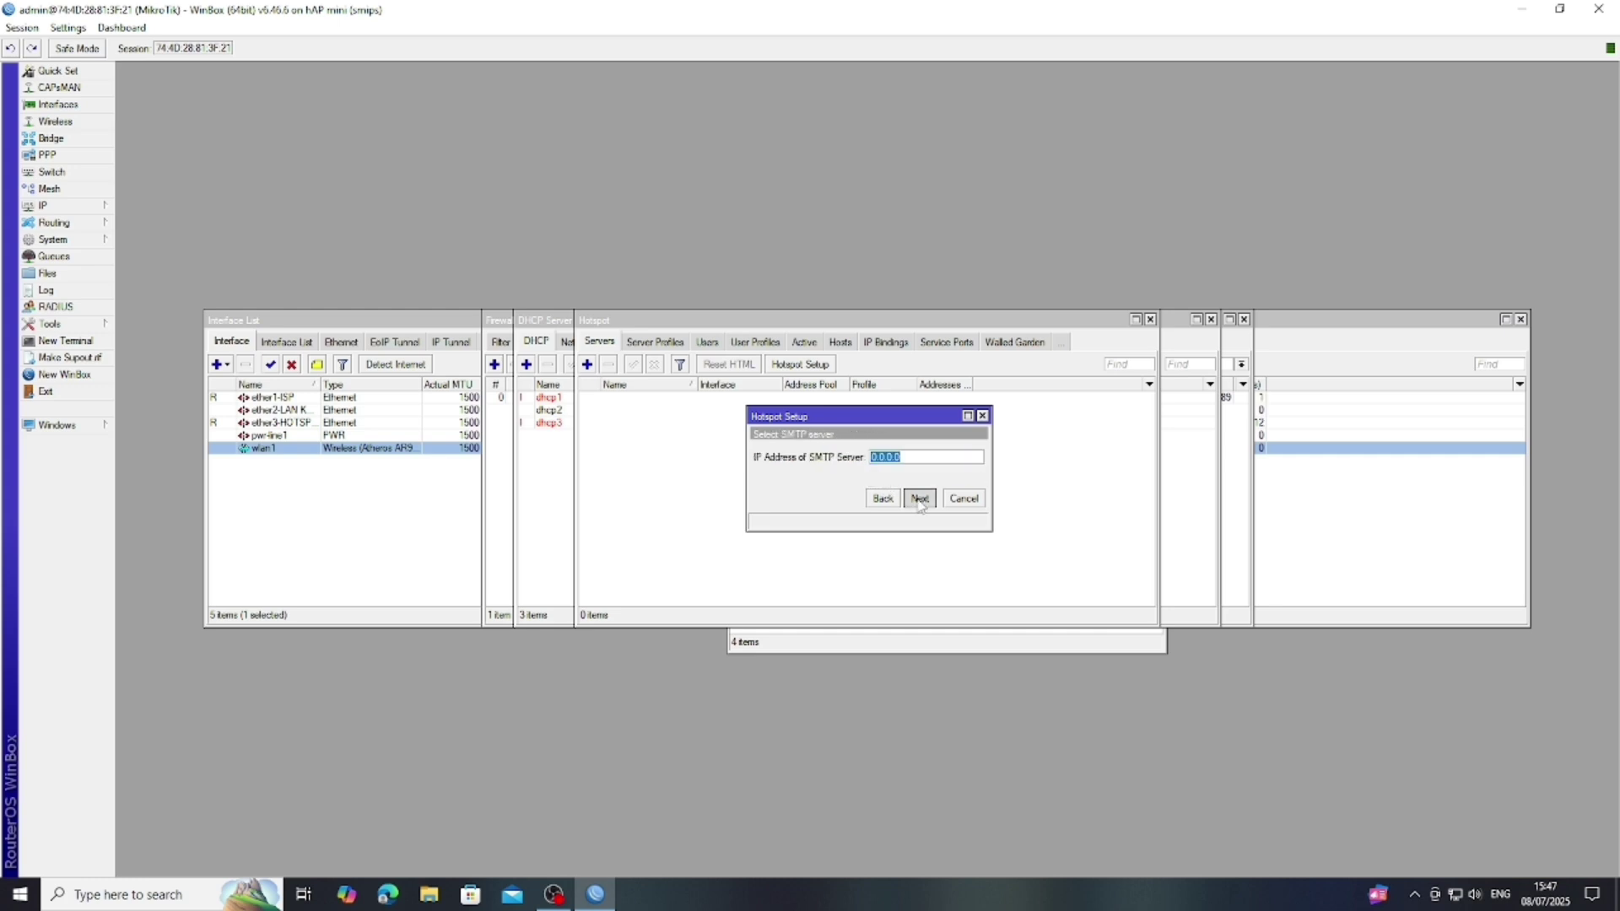
left_click(920, 499)
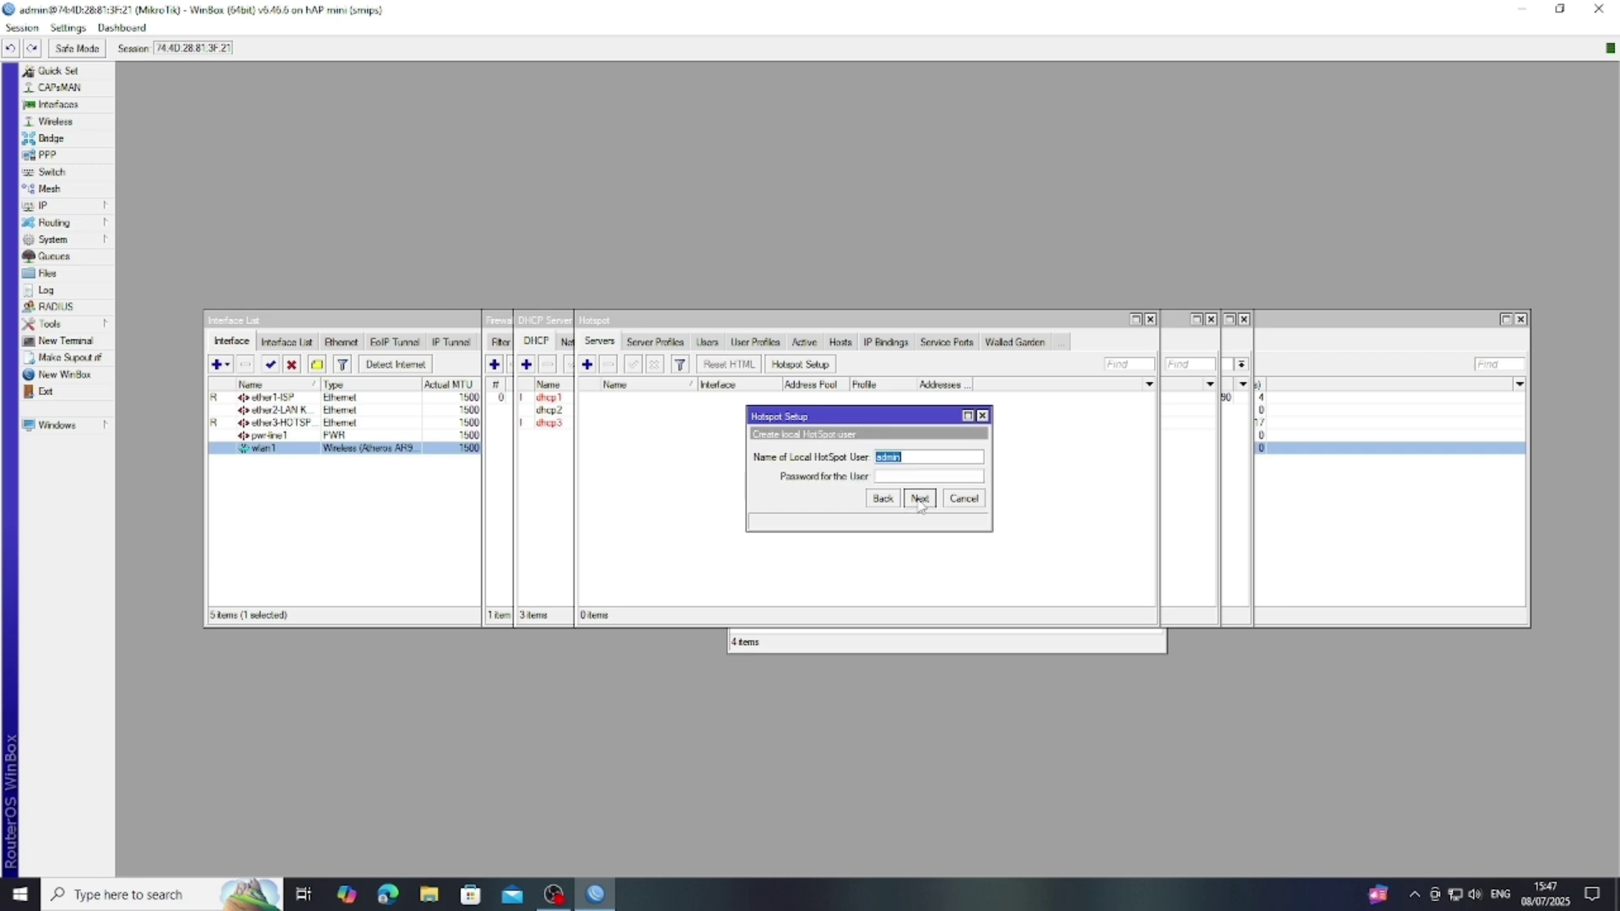
left_click(920, 499)
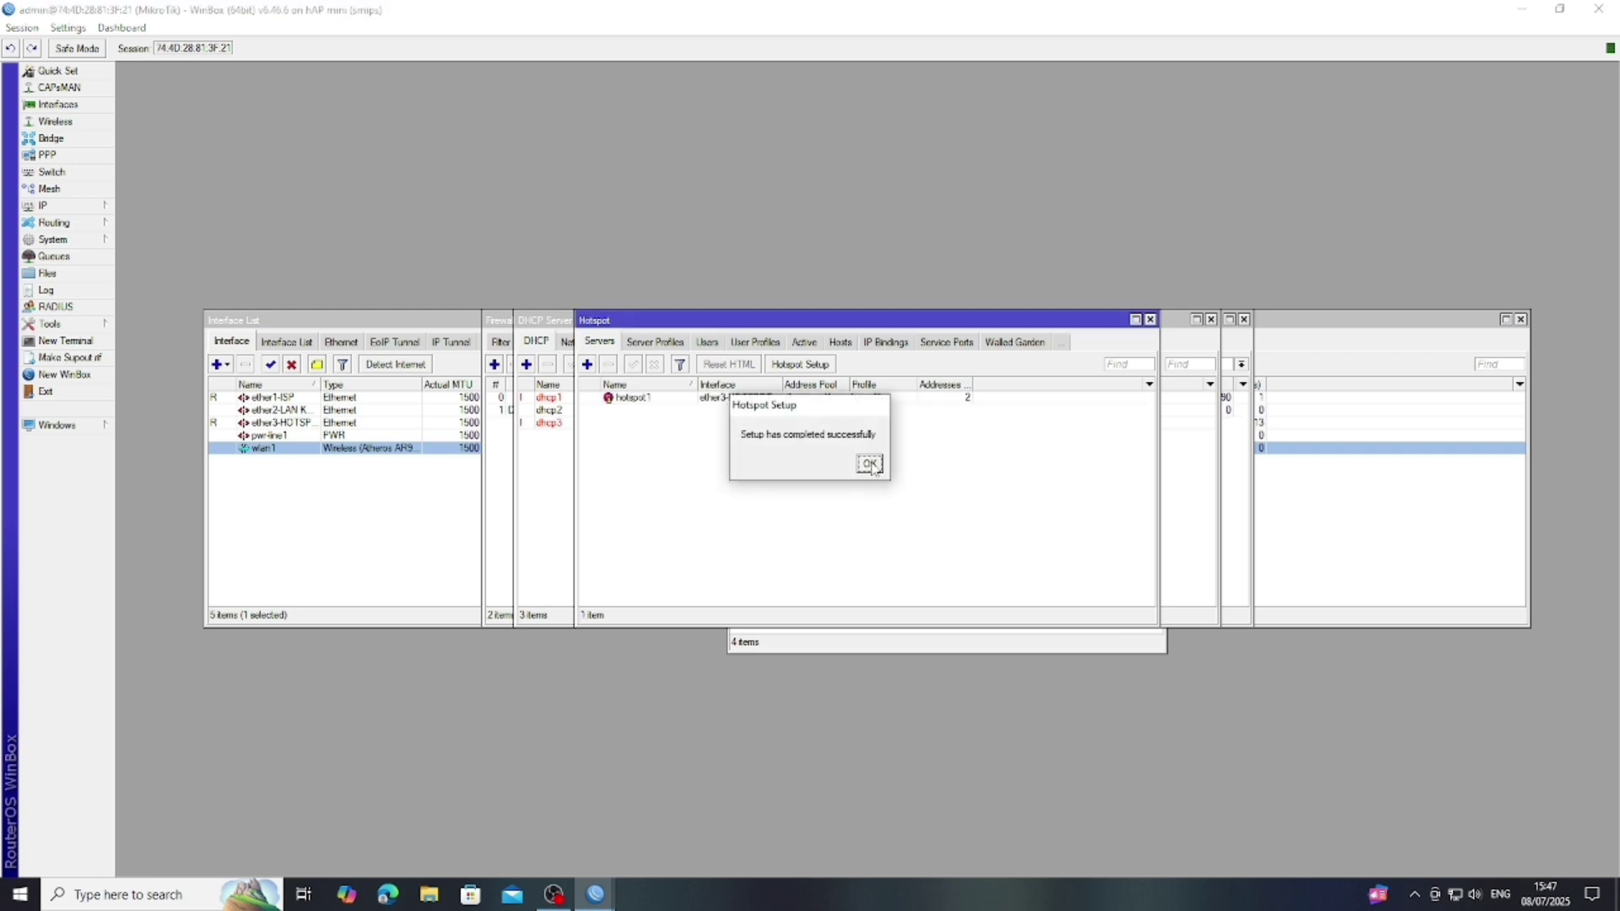
left_click(869, 464)
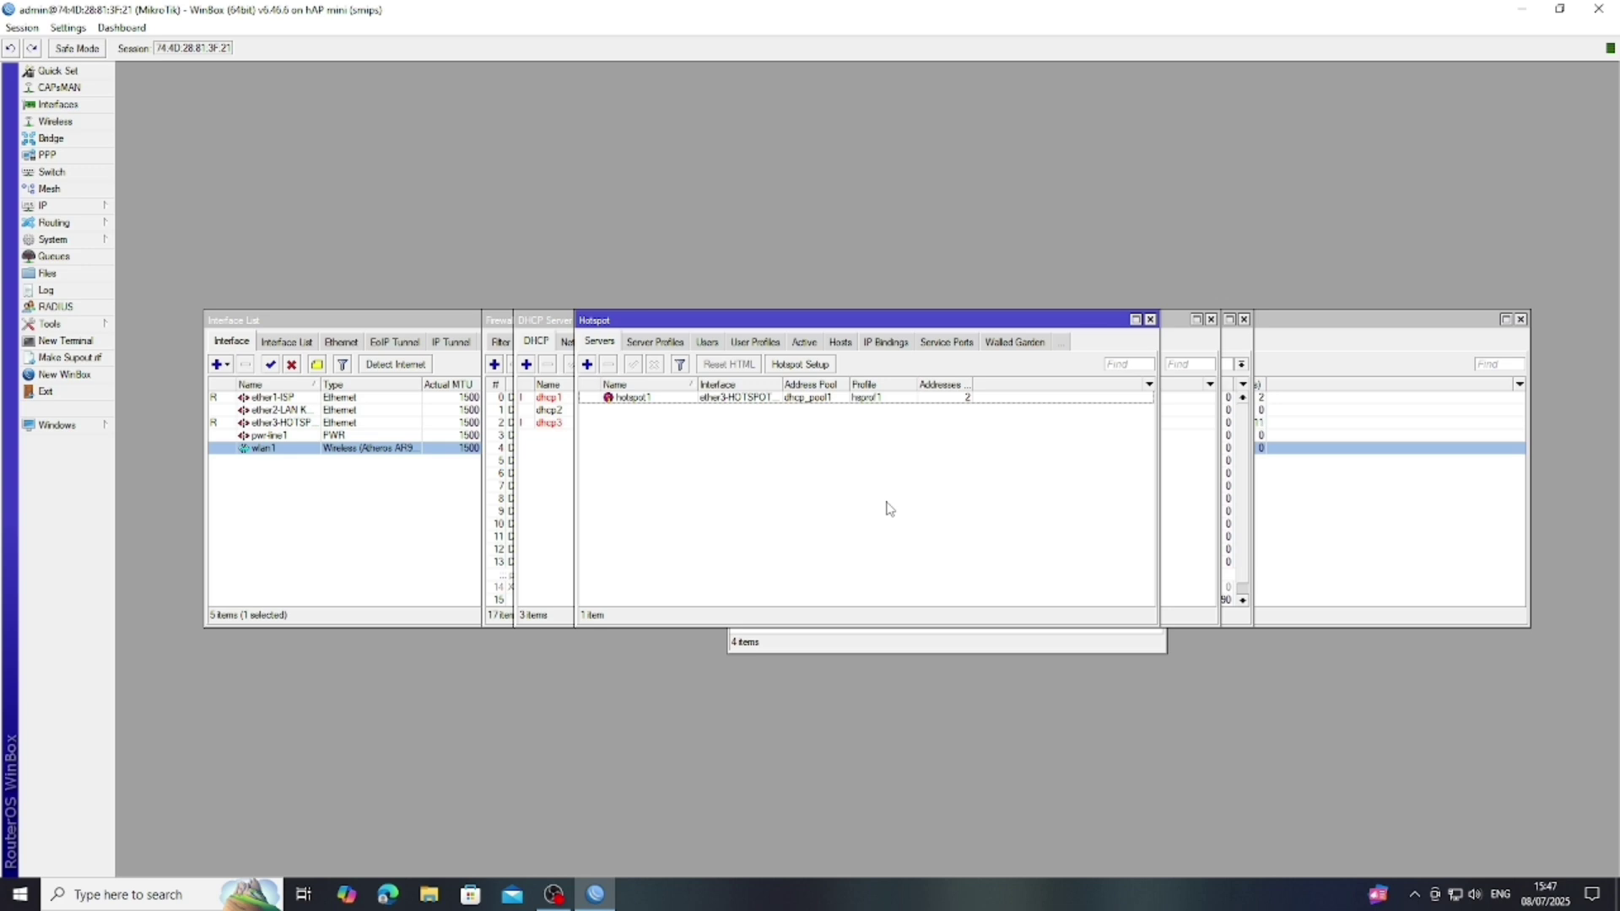
- Start a second Hotspot Setup on wlan1 and accept its local address
left_click(799, 364)
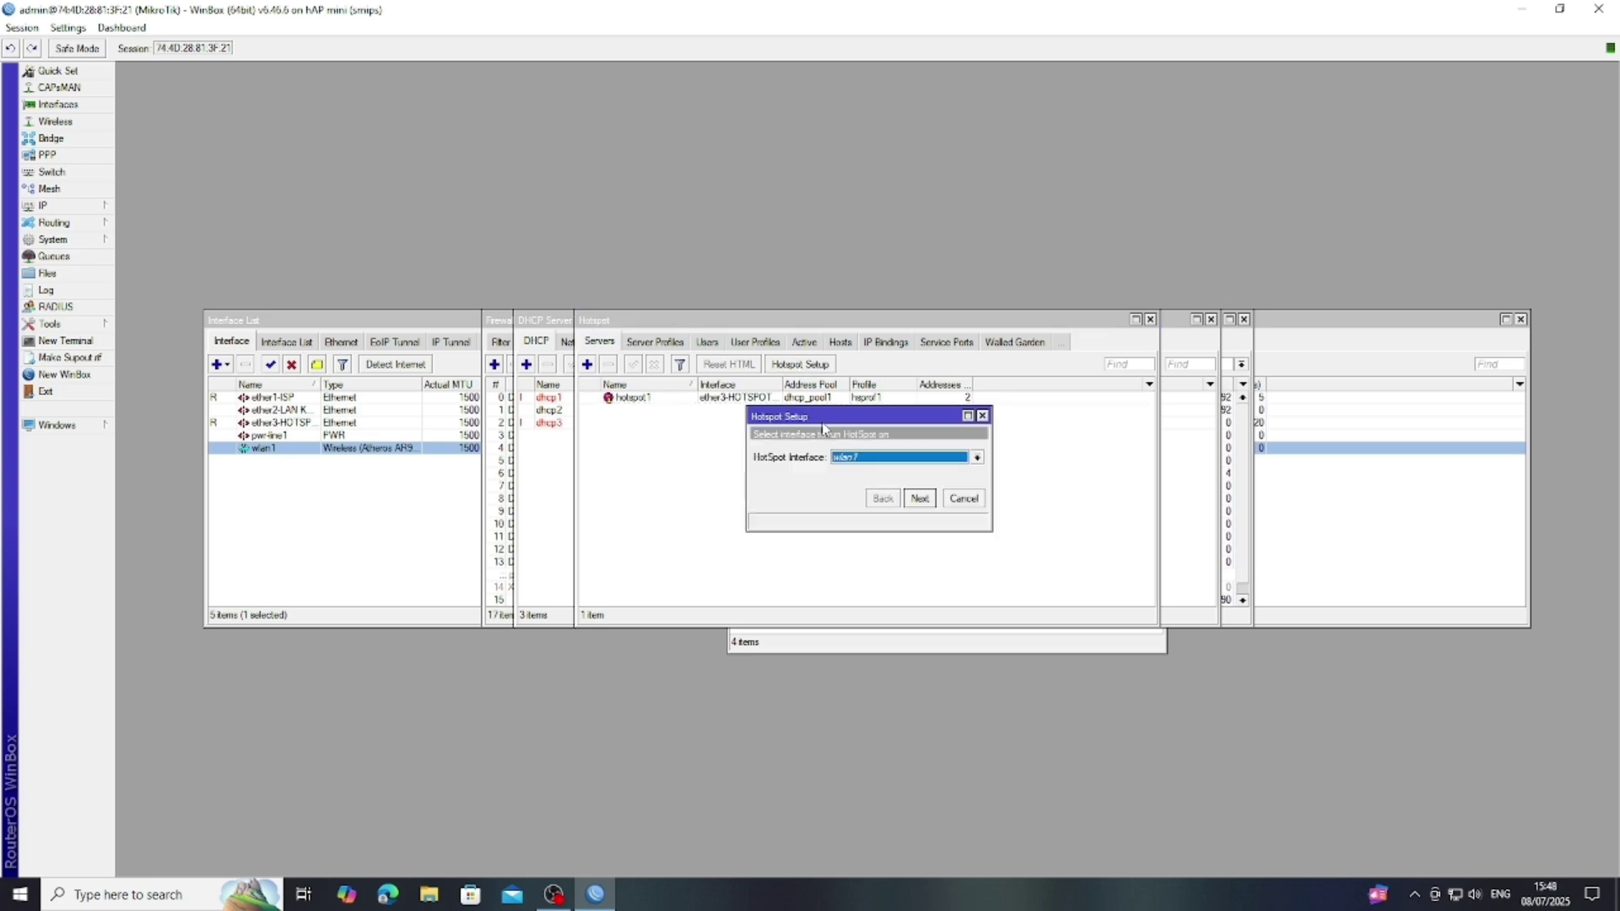
left_click(976, 456)
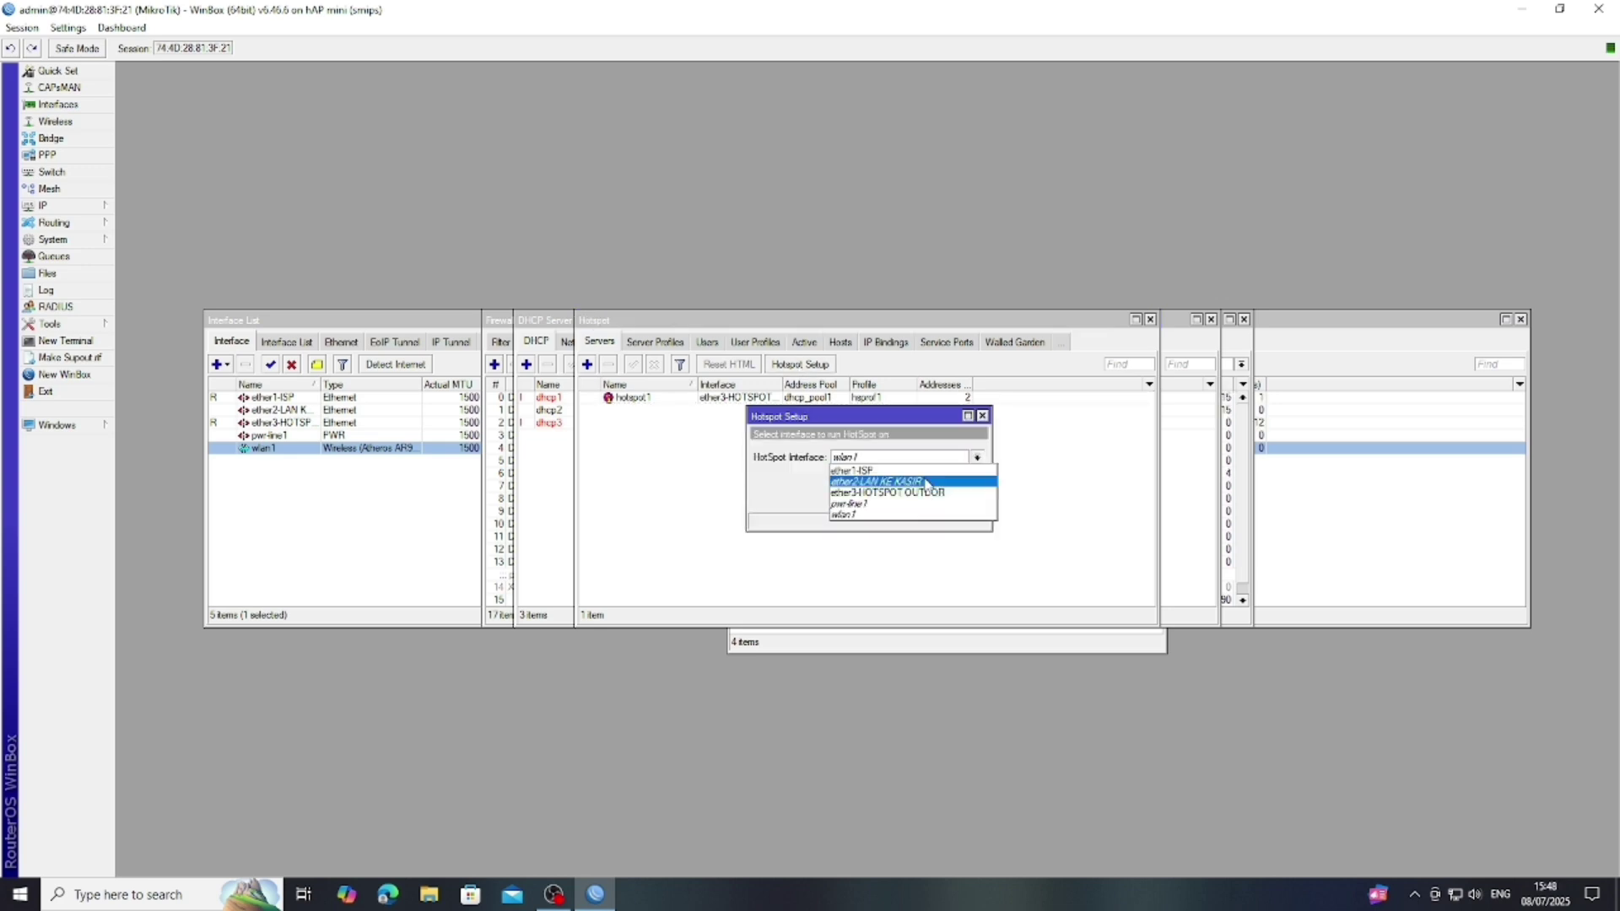
left_click(901, 514)
left_click(920, 498)
left_click(919, 498)
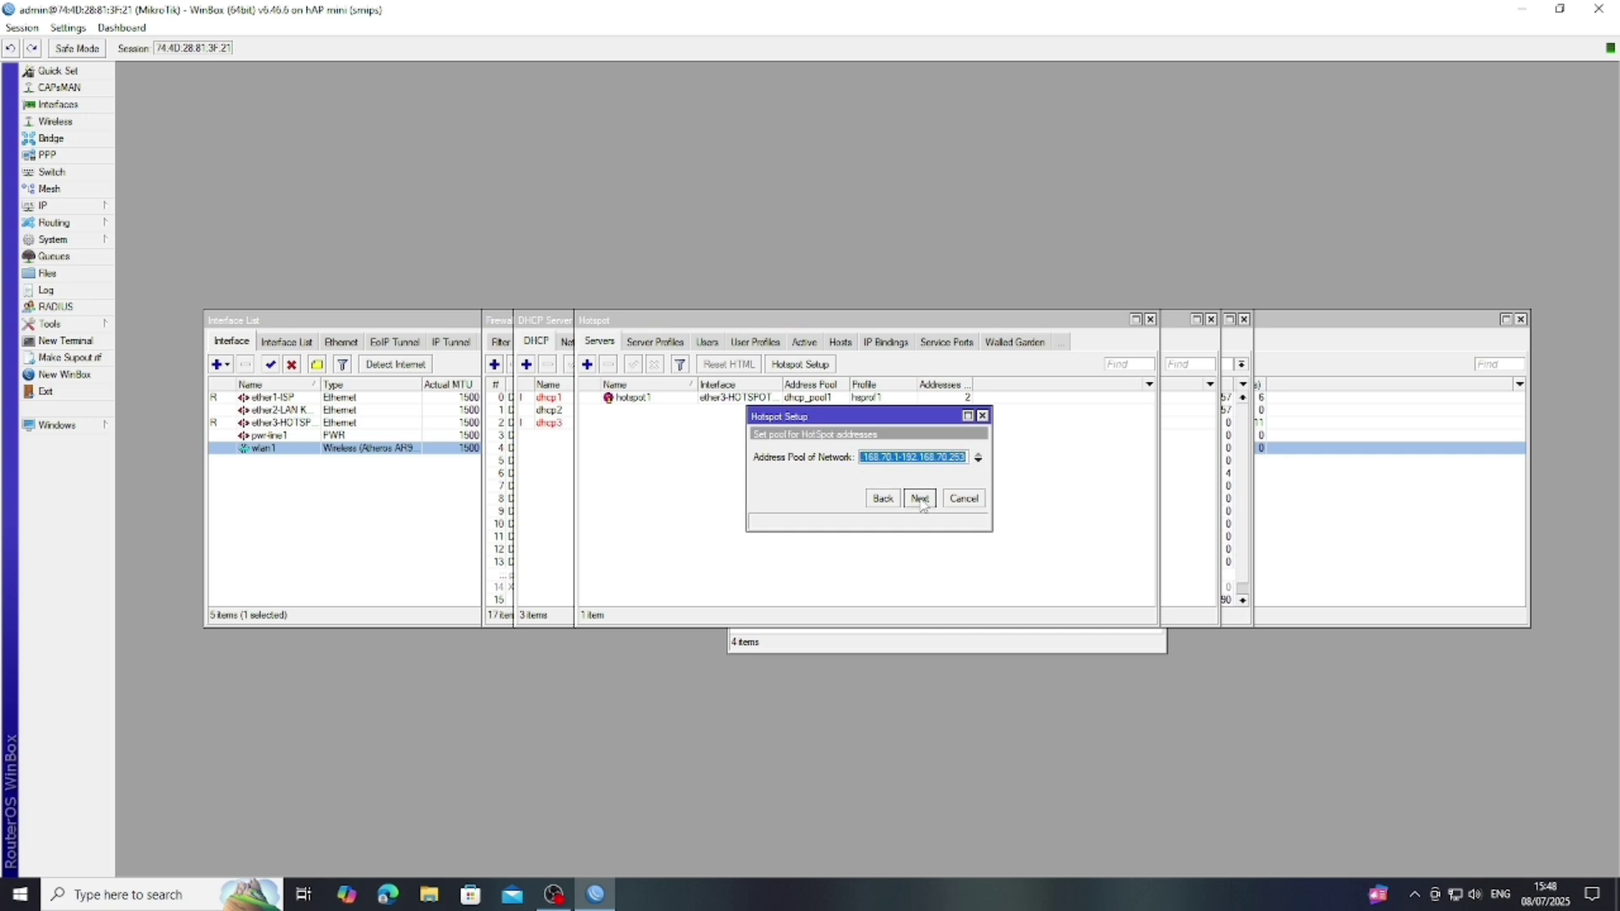
- Accept the 192.168.70 pool, no certificate, default SMTP, DNS servers and DNS name
left_click(919, 499)
left_click(920, 499)
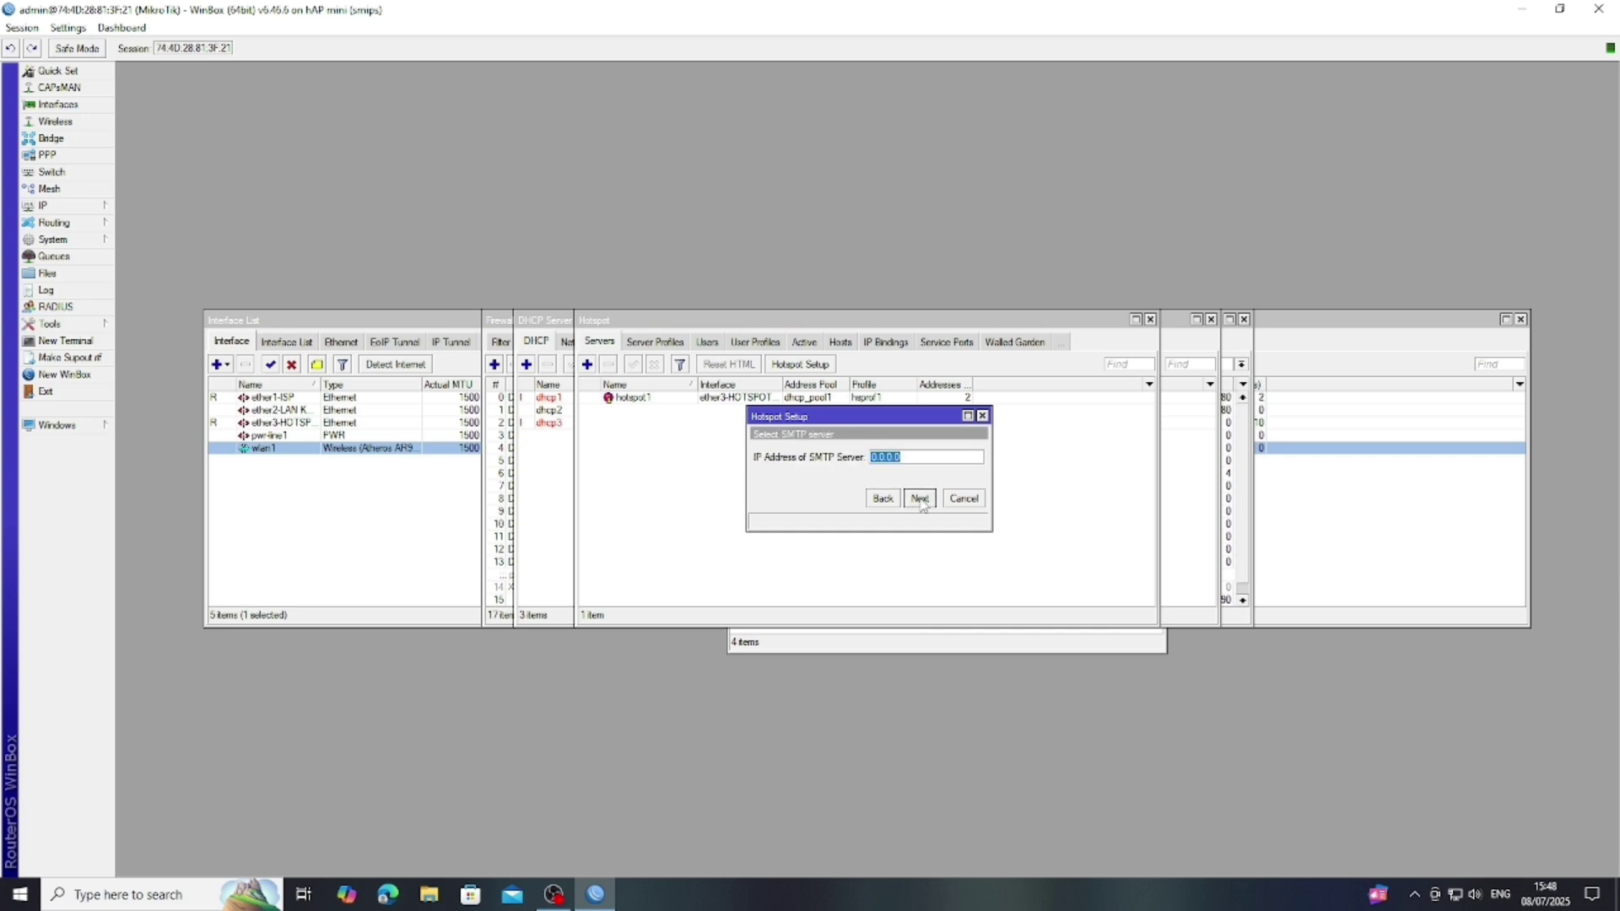
left_click(920, 499)
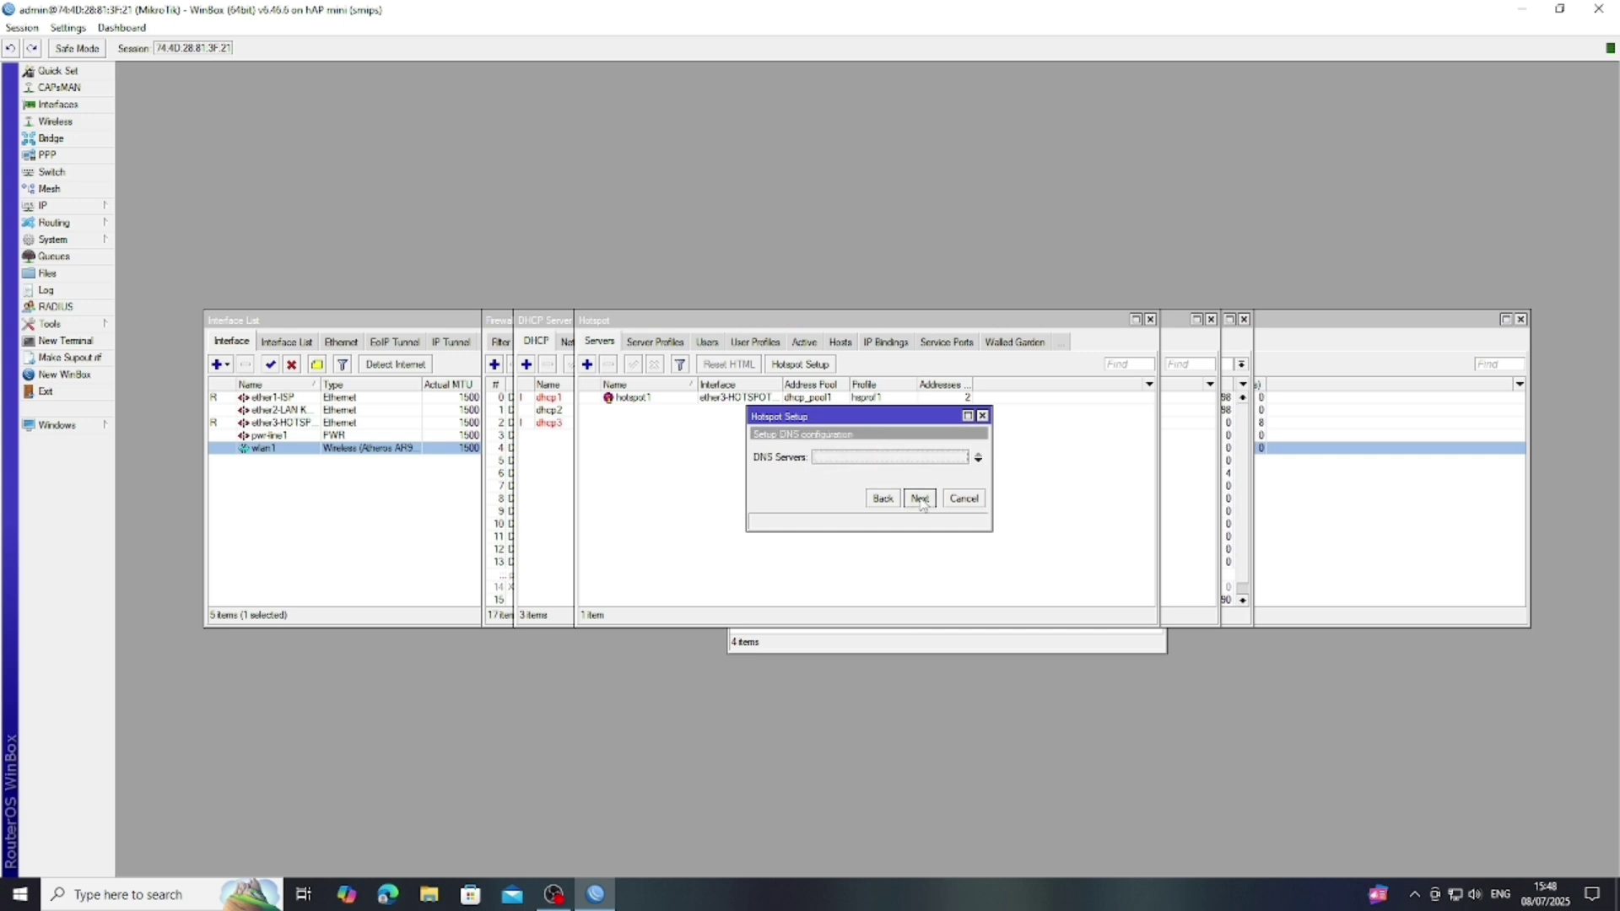
left_click(920, 500)
left_click(920, 499)
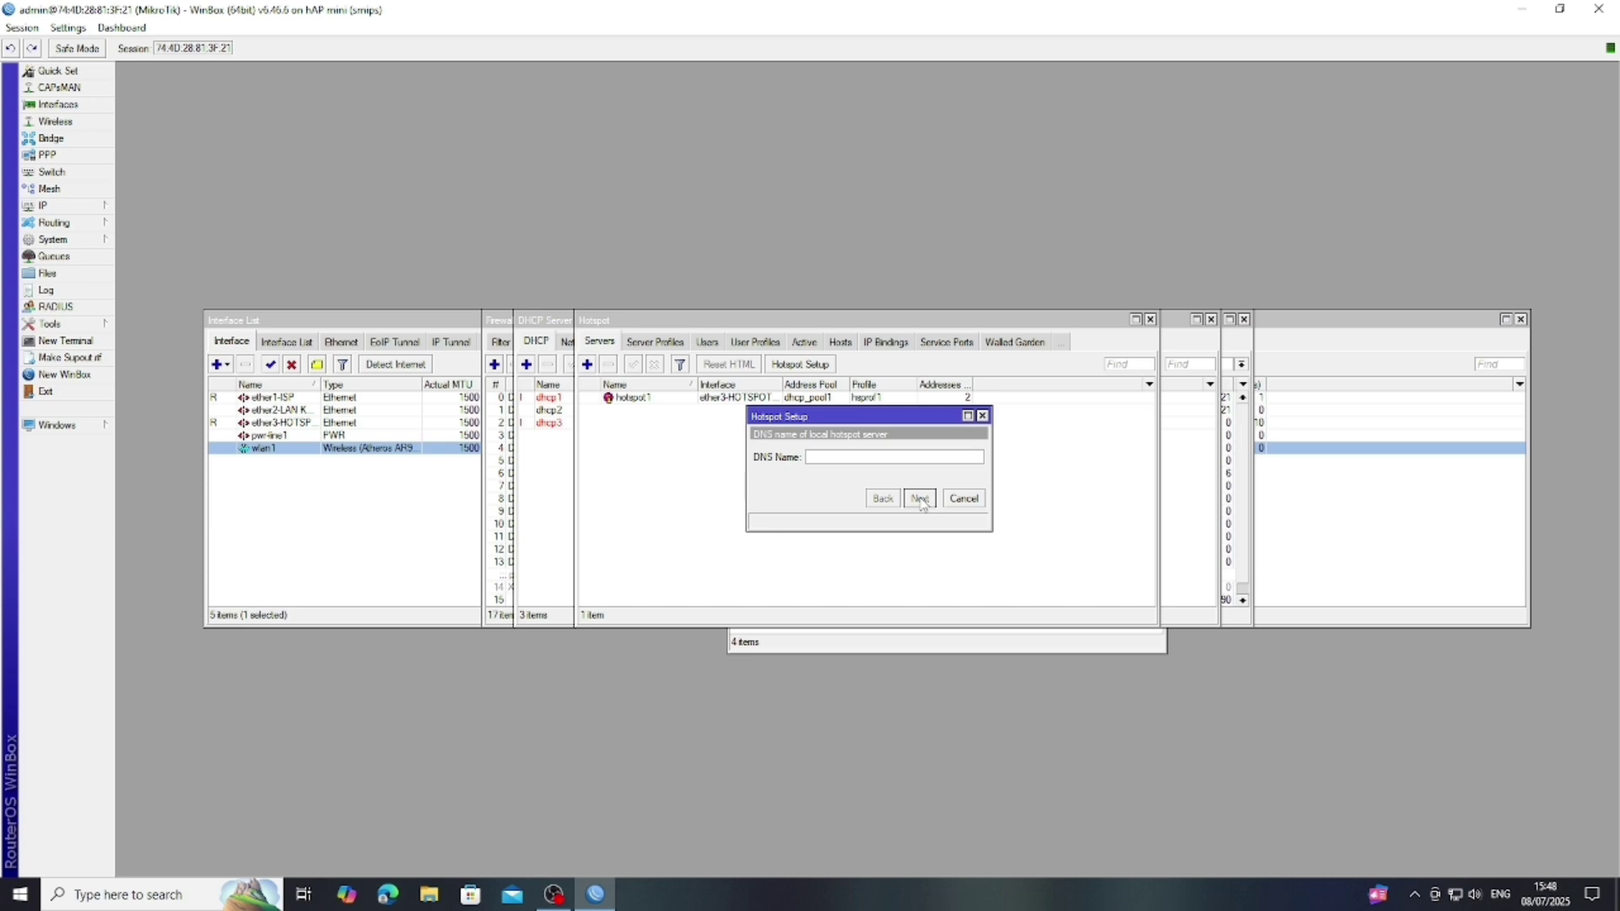
left_click(870, 464)
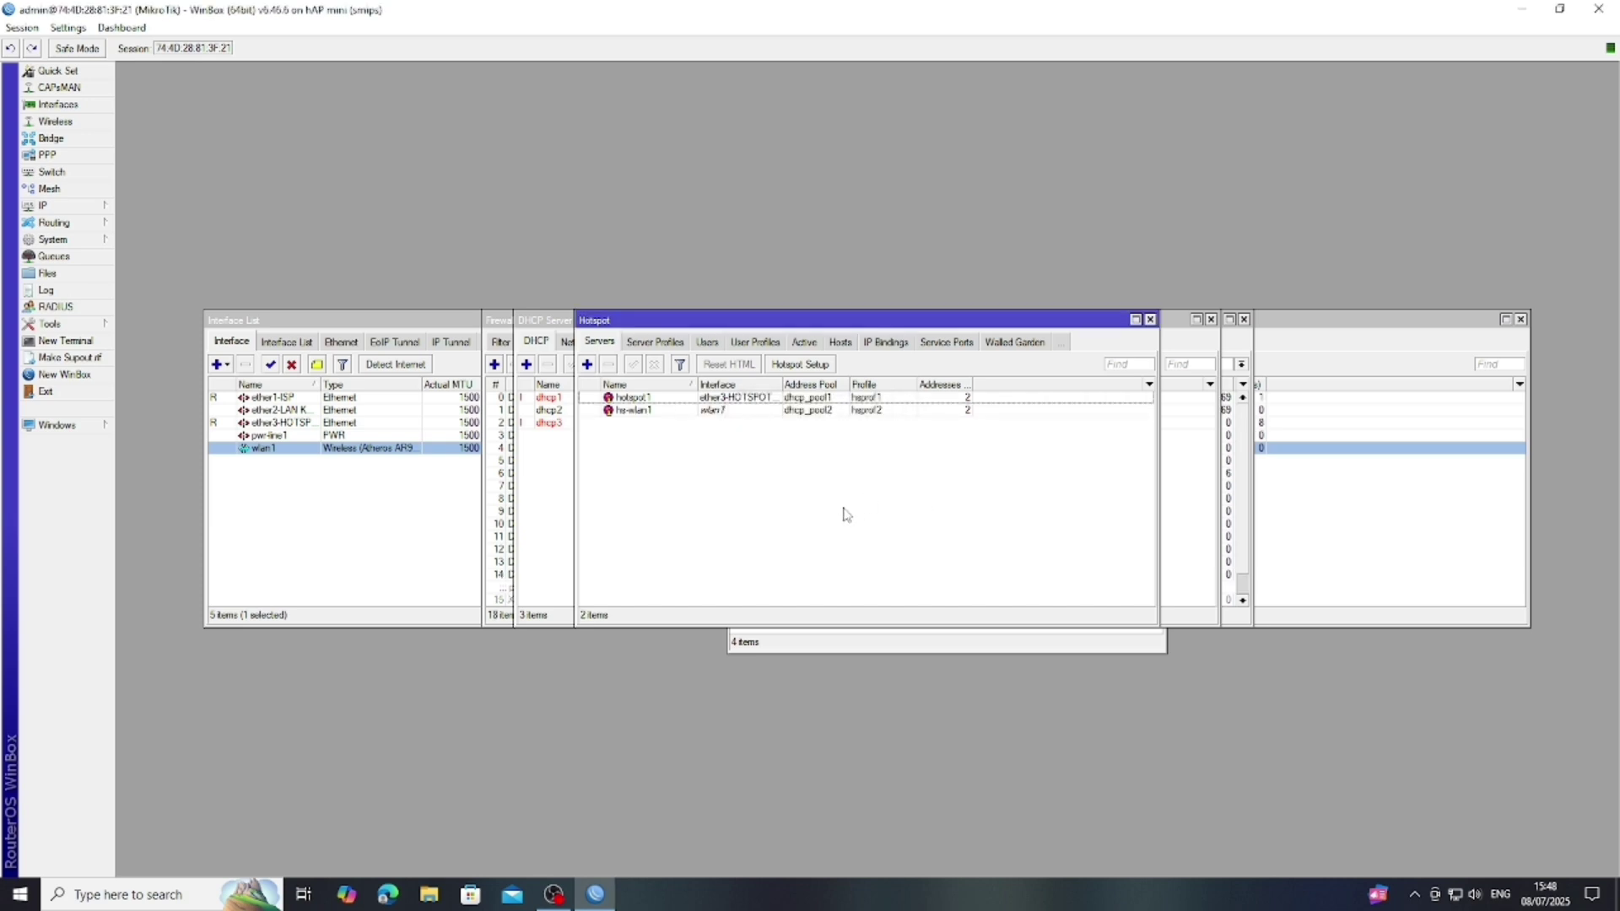
- Edit the default user profile in User Profiles, setting its Rate Limit to 1M/3M
left_click(707, 342)
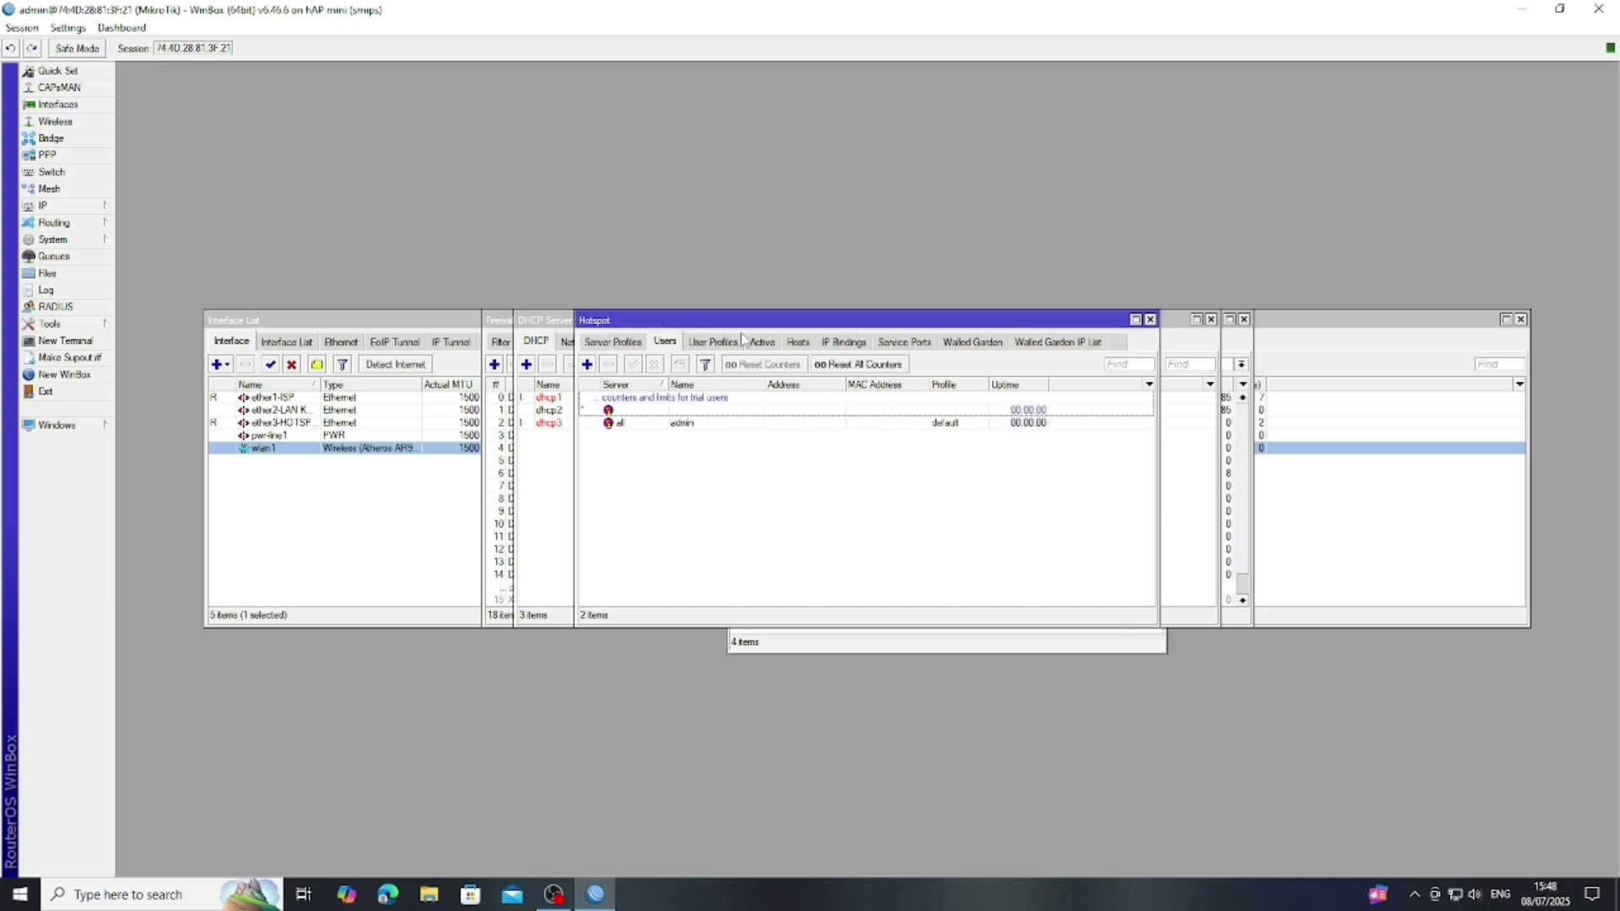
left_click(719, 348)
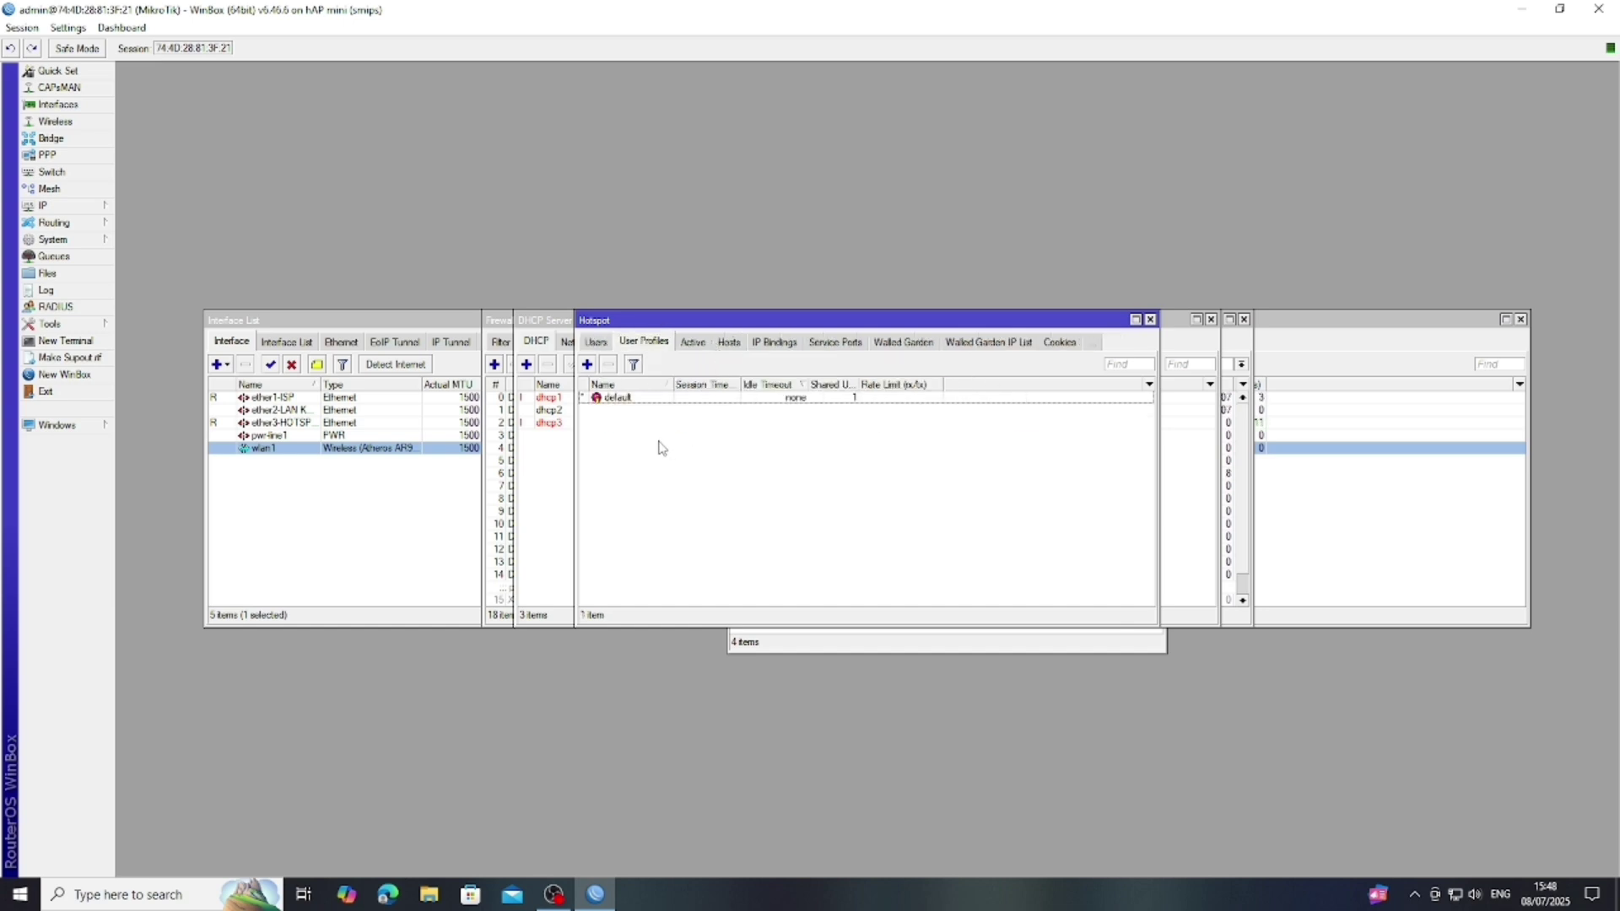
double_click(622, 397)
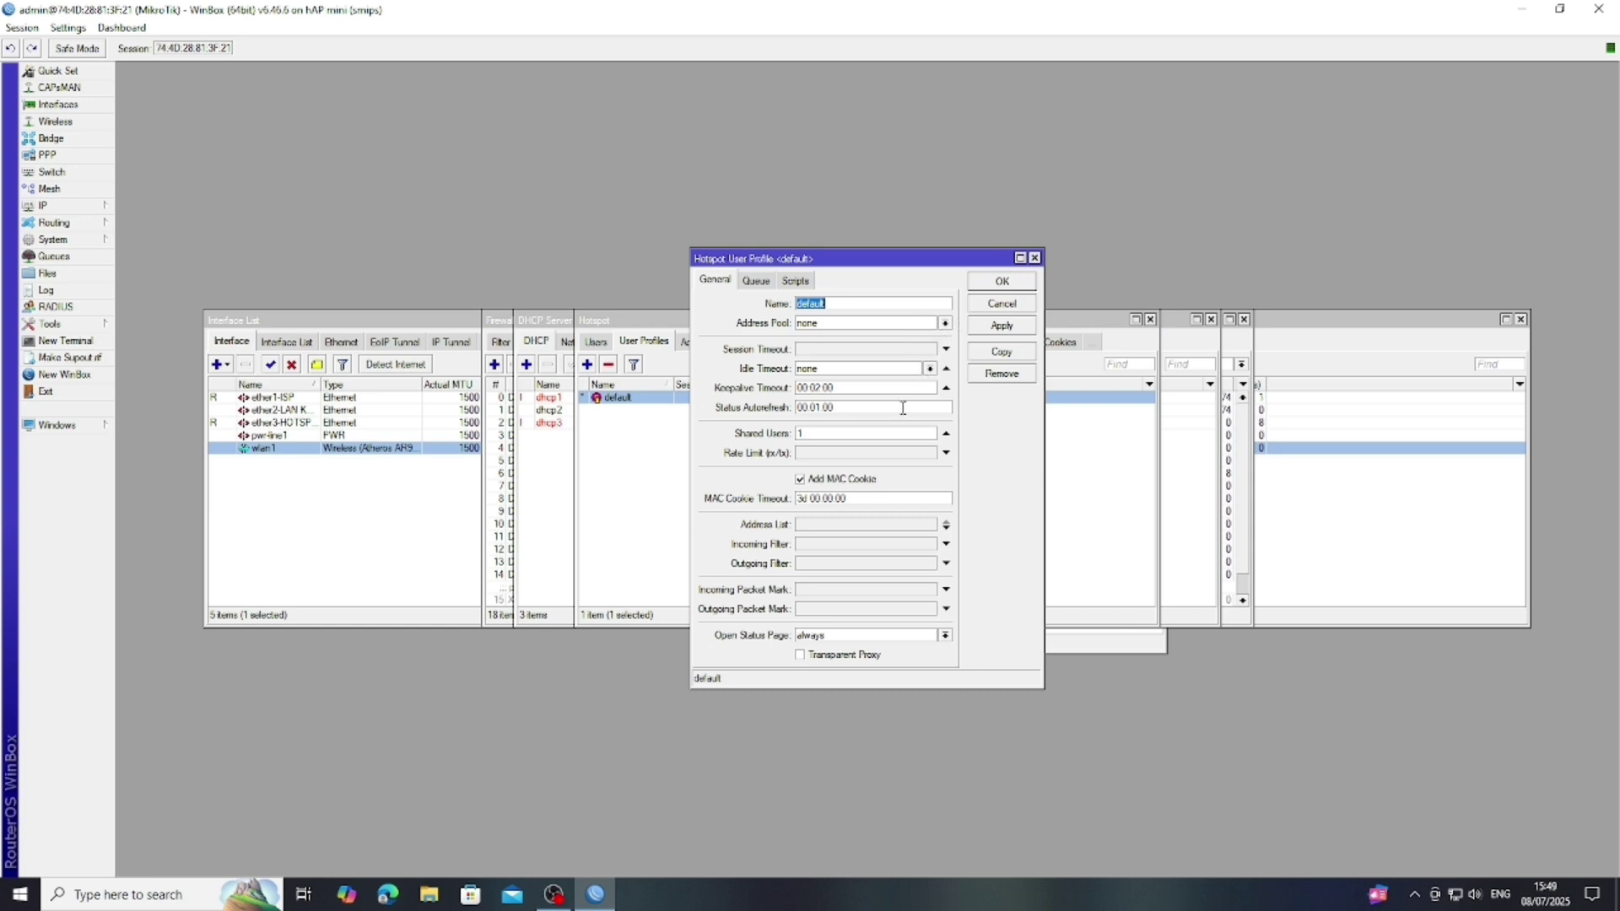
left_click(947, 453)
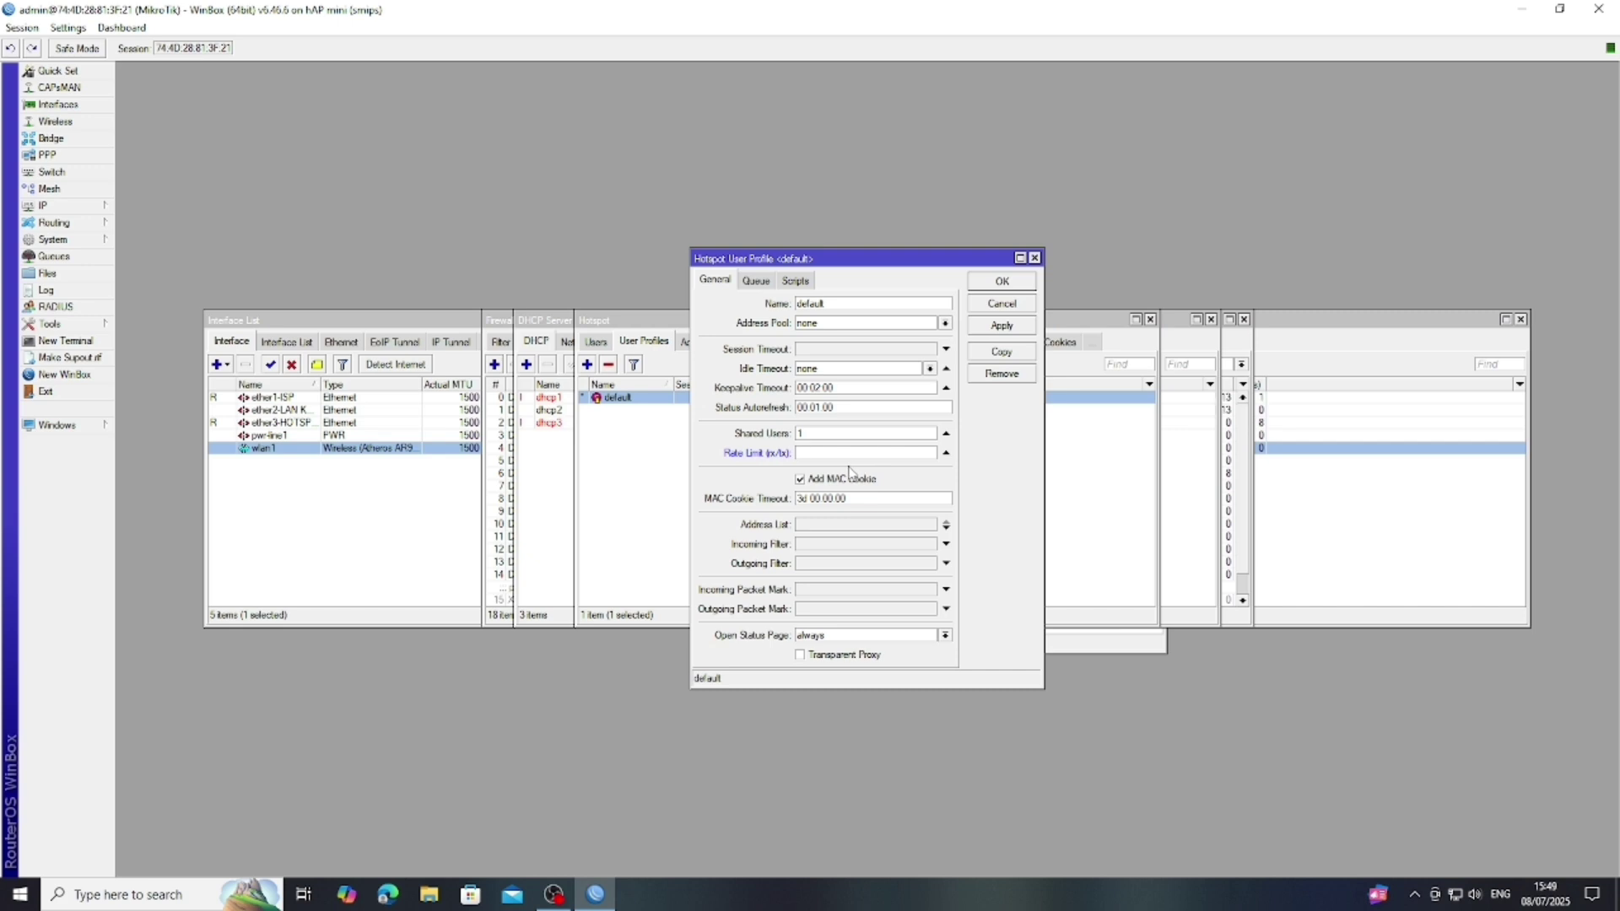
type("1M/1")
key("BackSpace")
type("3M")
left_click(1019, 326)
left_click(1003, 282)
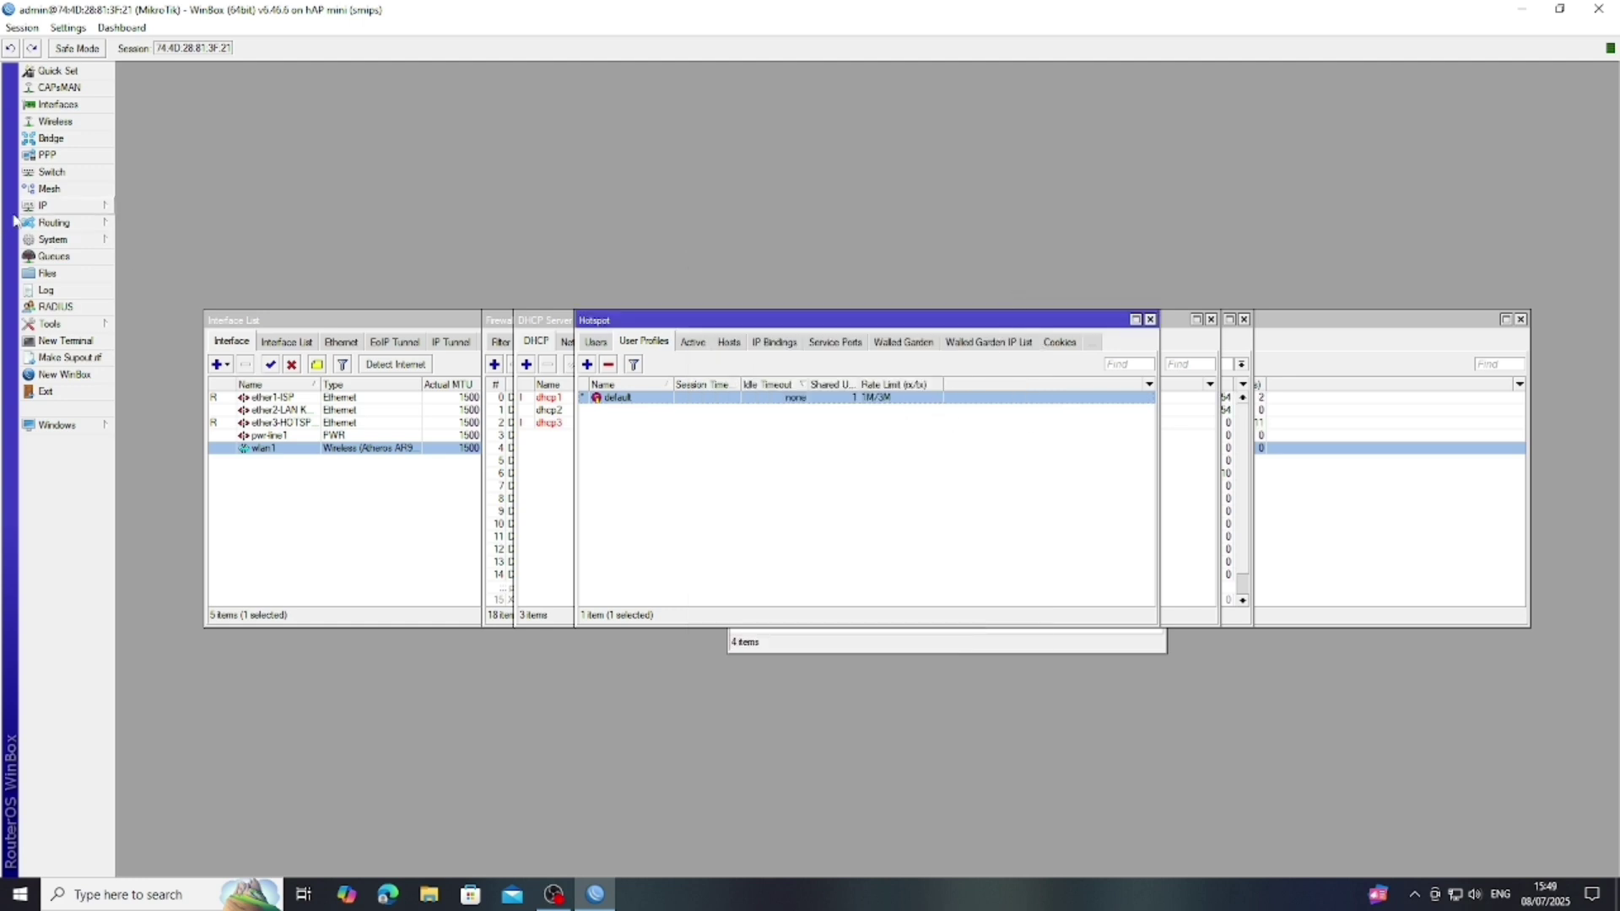
- Delete the admin user from the Hotspot Users list
left_click(605, 350)
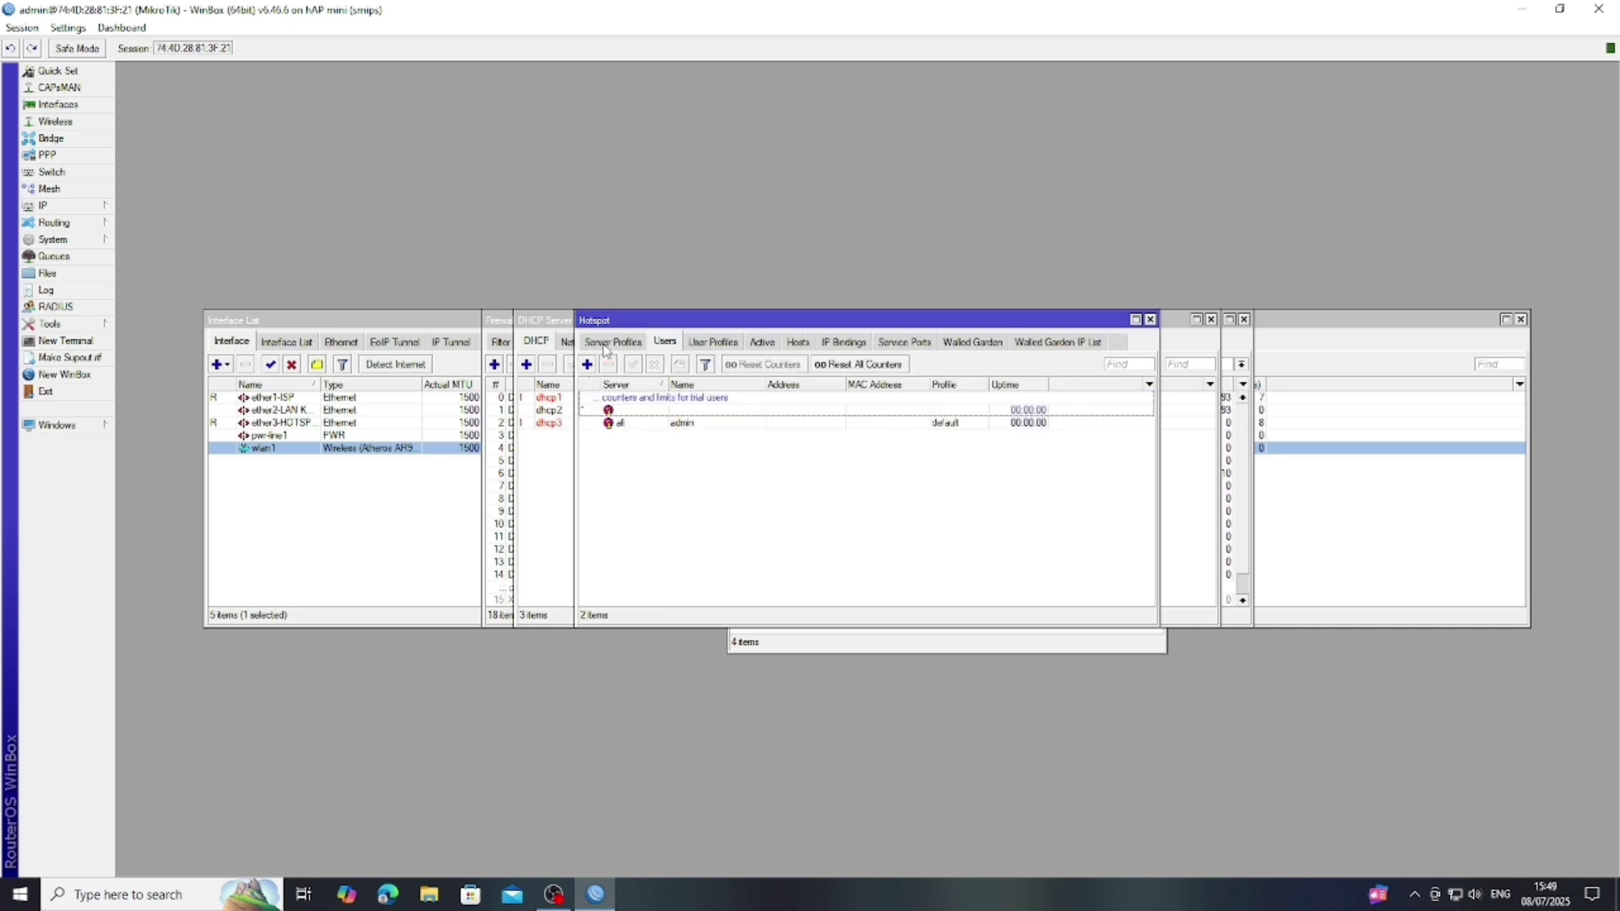
left_click(688, 429)
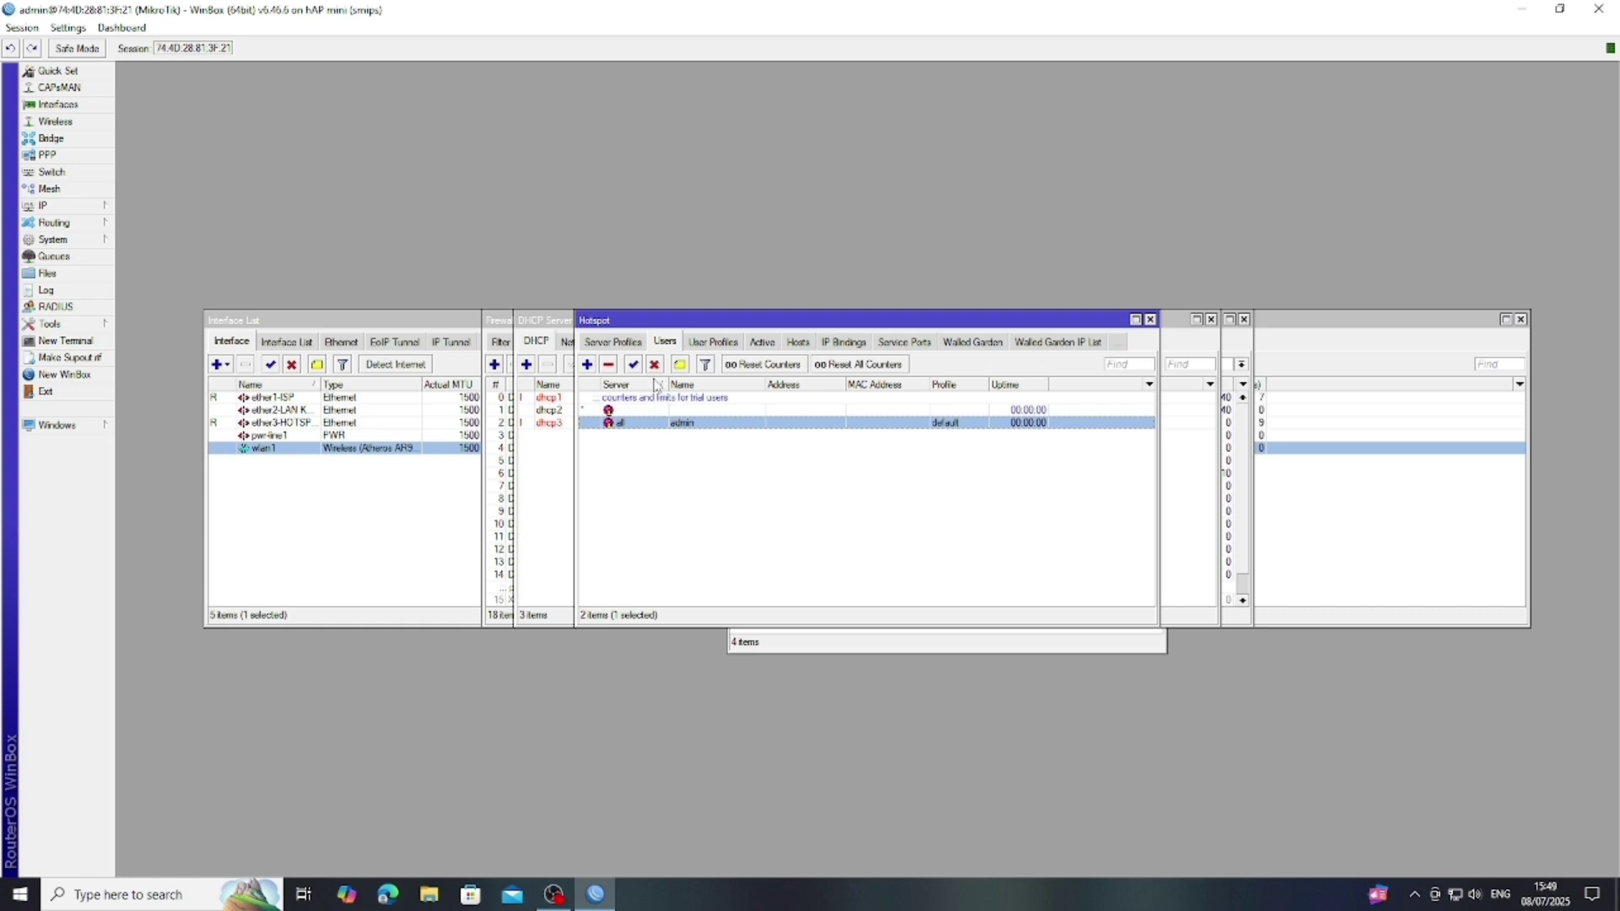
left_click(609, 366)
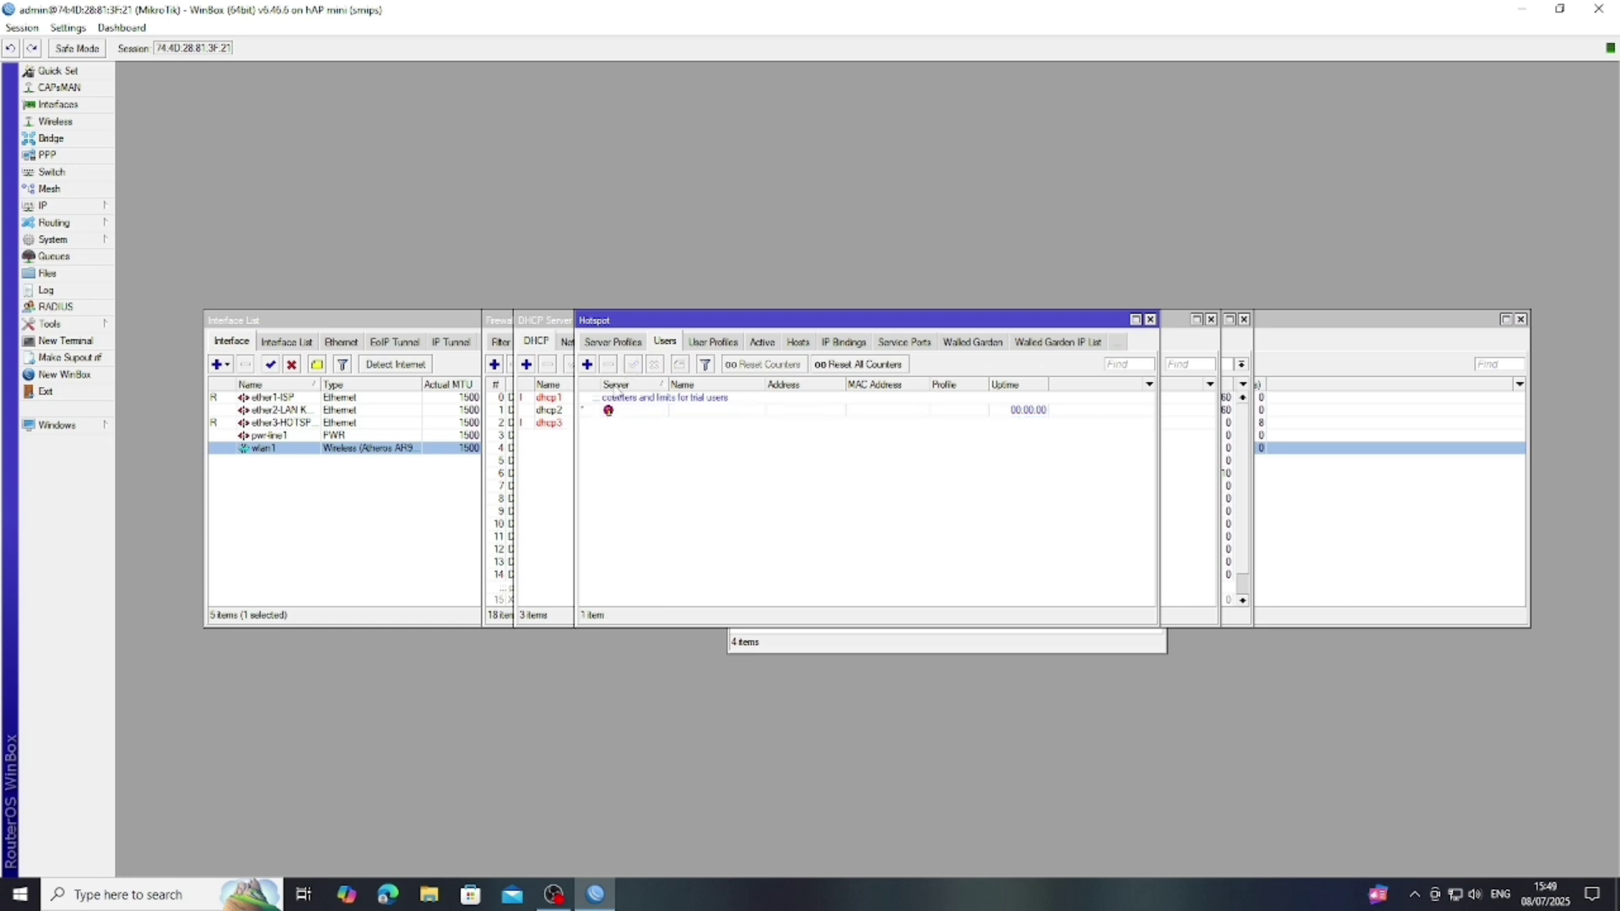
- Add a new hotspot user with its own name and password, and save it
left_click(587, 364)
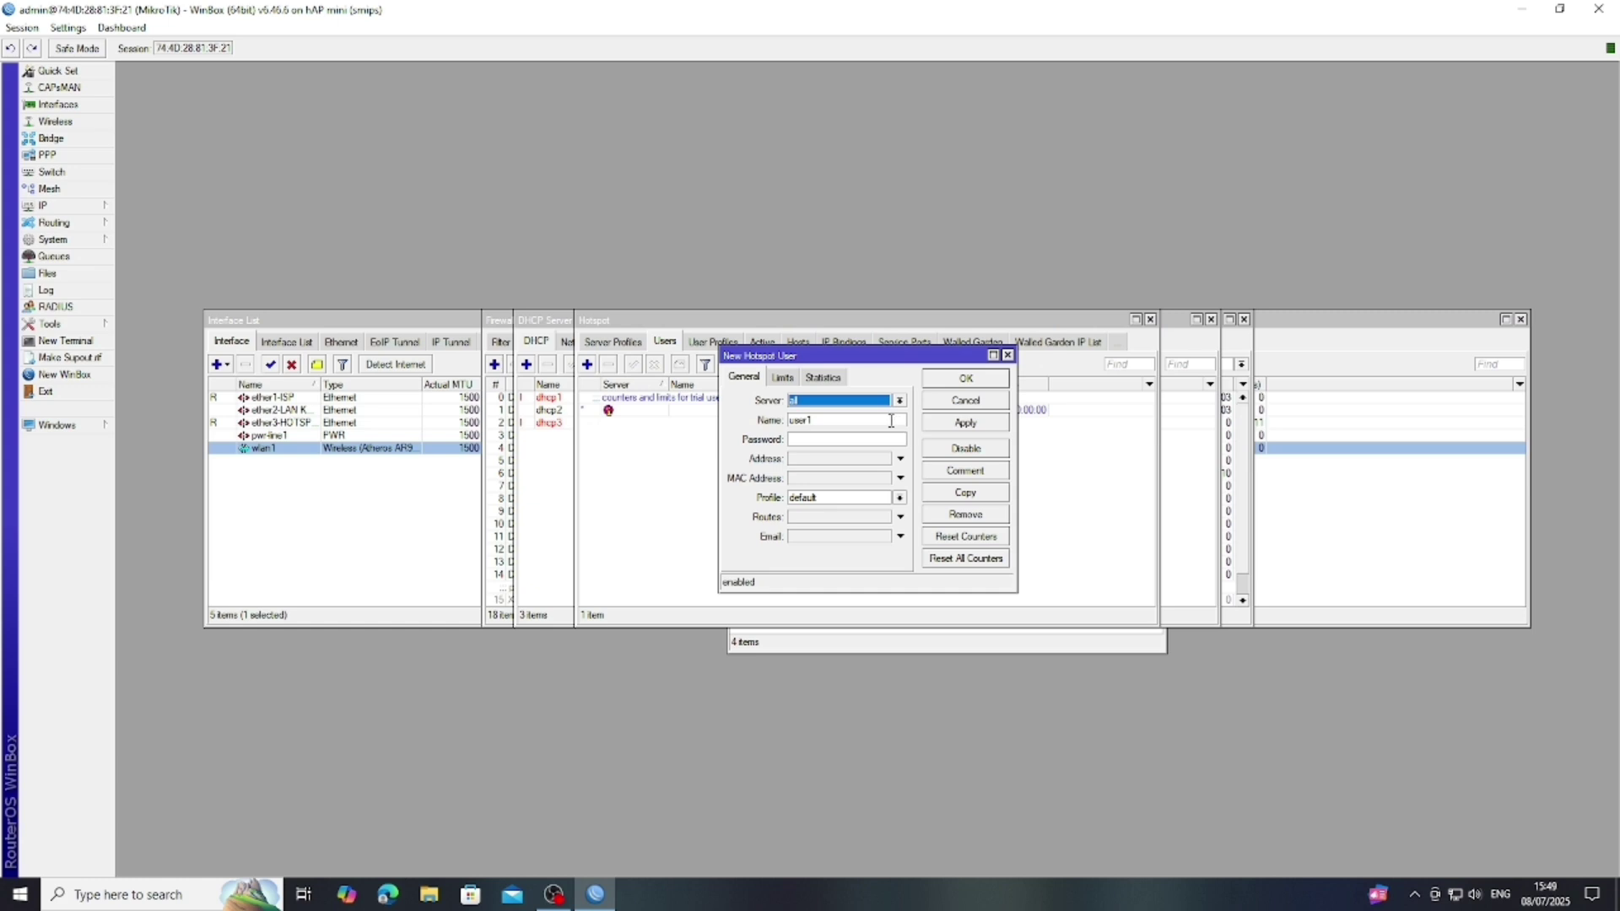
left_click(881, 420)
key("BackSpace")
key("BackSpace")
key("BackSpace")
key("BackSpace")
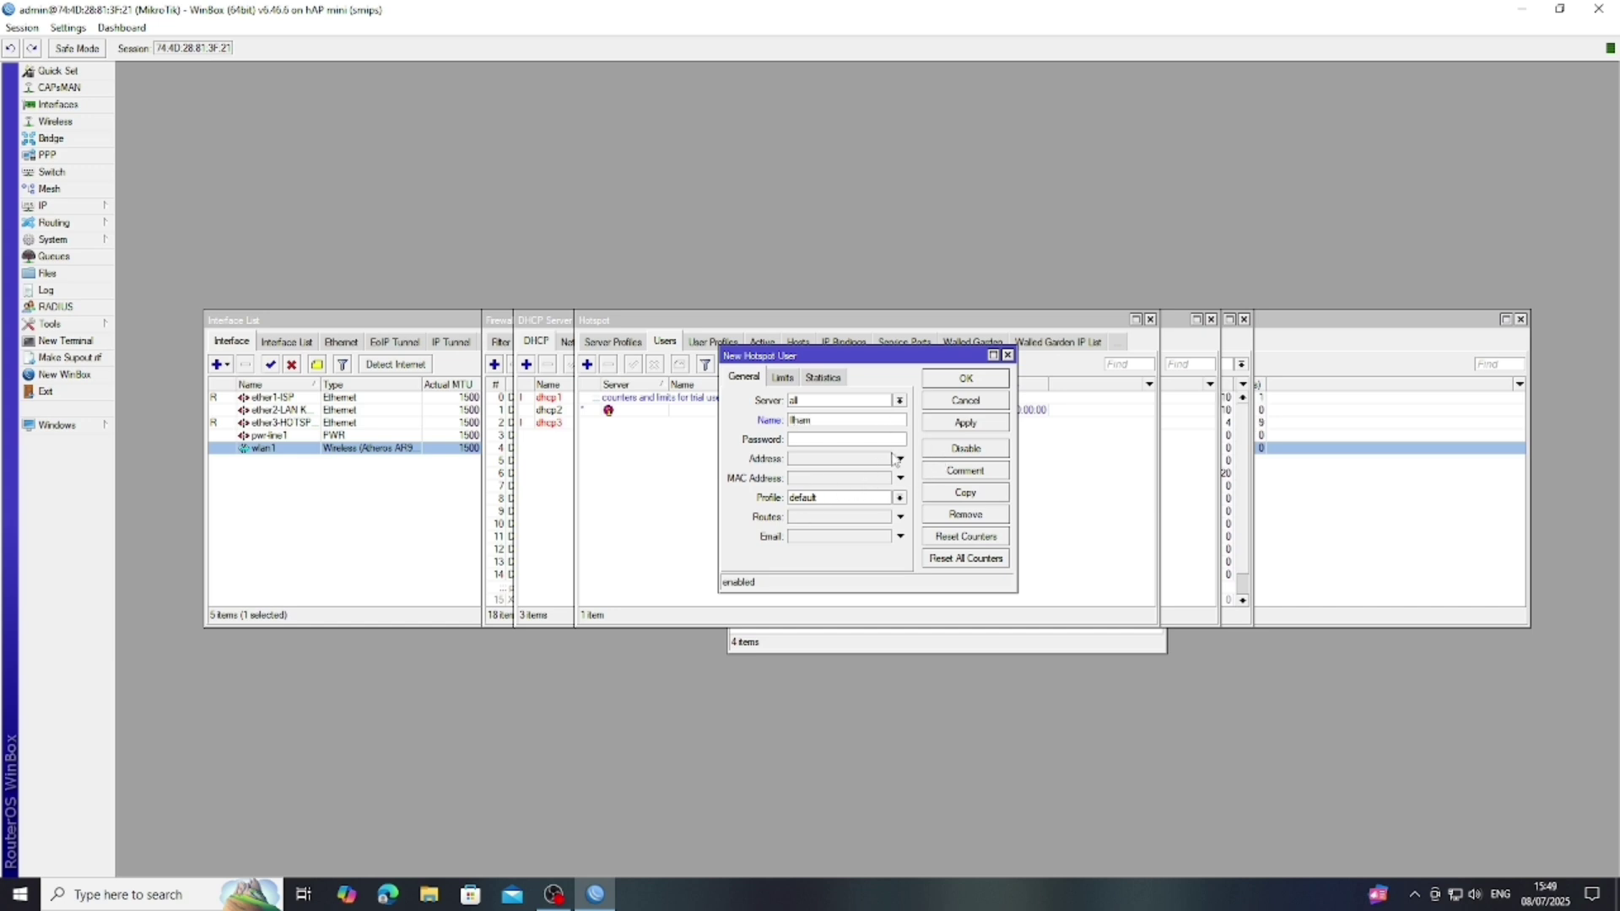
left_click(821, 440)
left_click(965, 424)
left_click(967, 379)
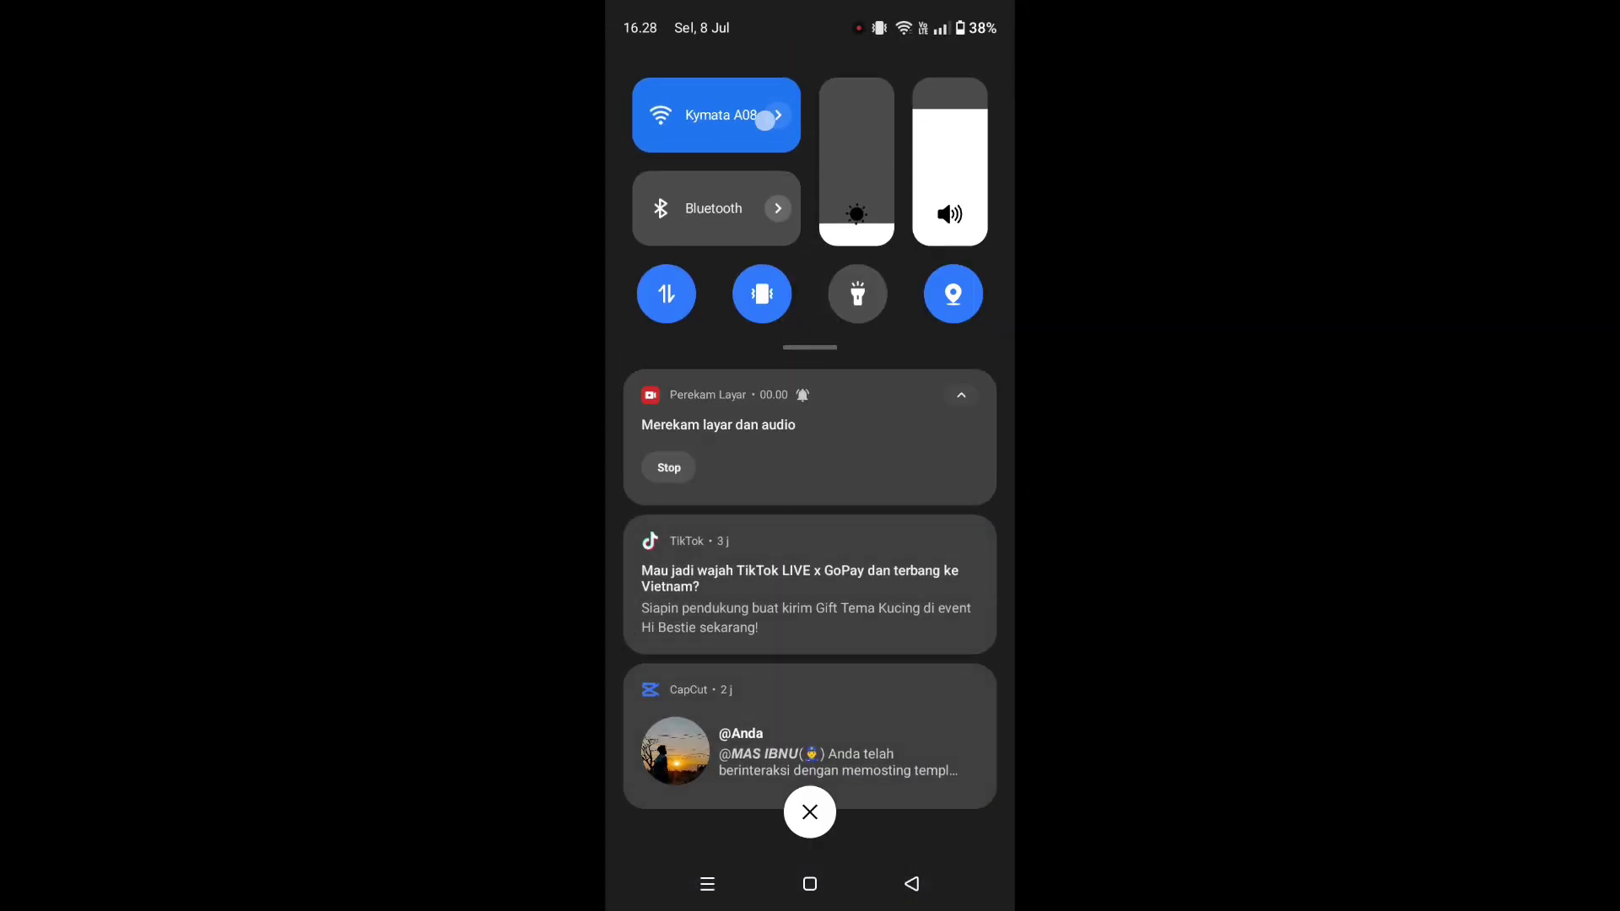
- Connect the phone to the ADNAN.NET Wi-Fi network from the full network list
left_click(764, 120)
left_click(847, 682)
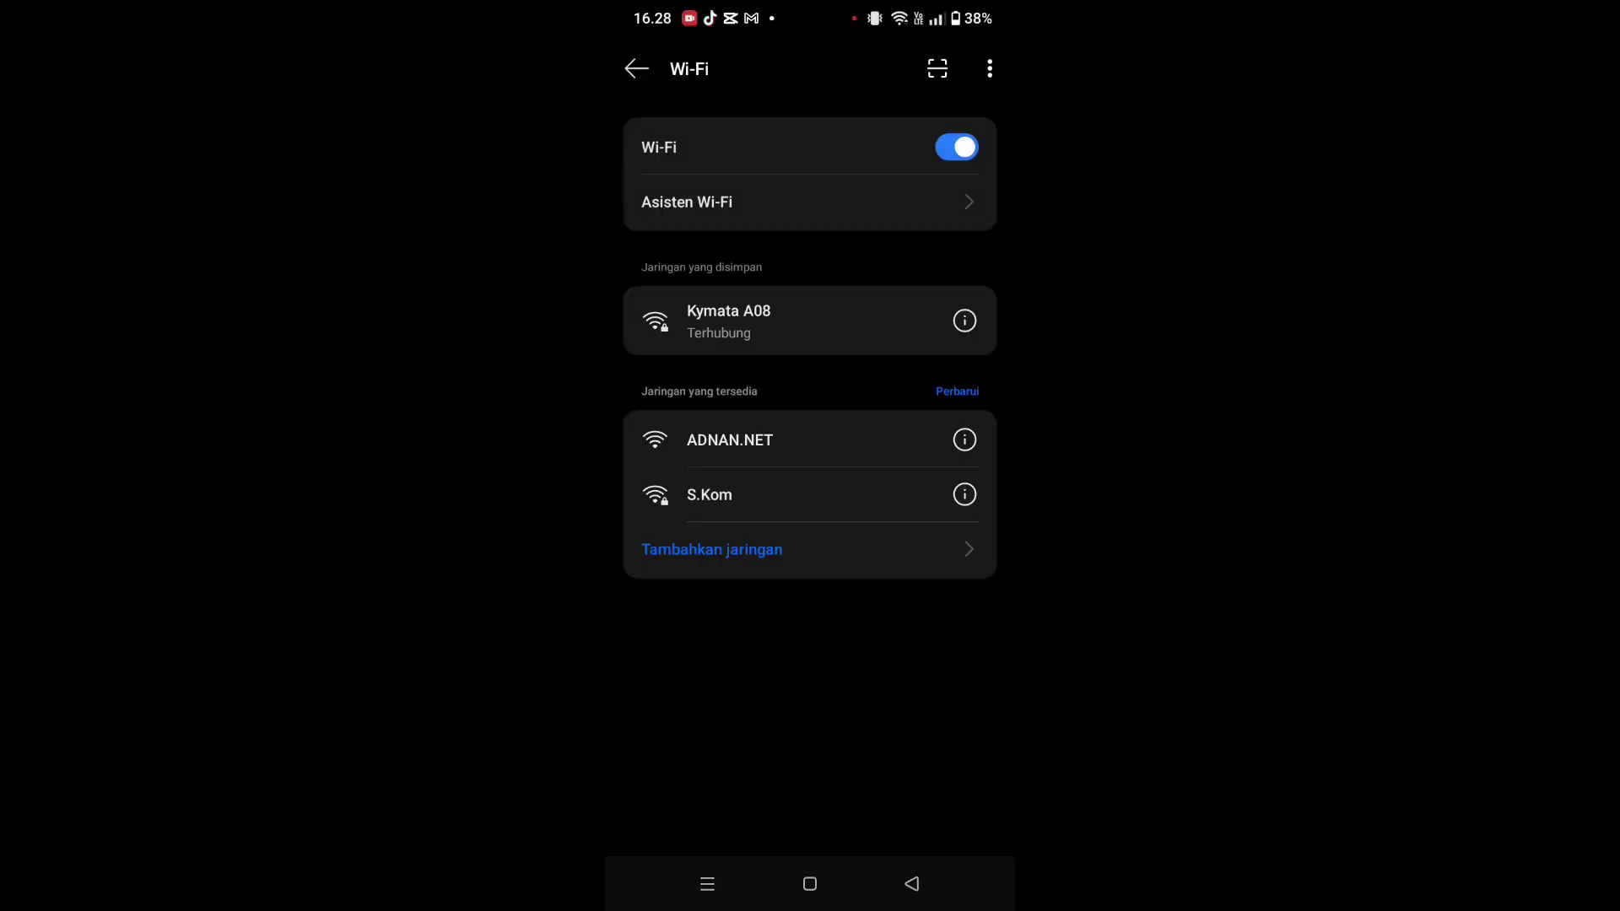
left_click(730, 440)
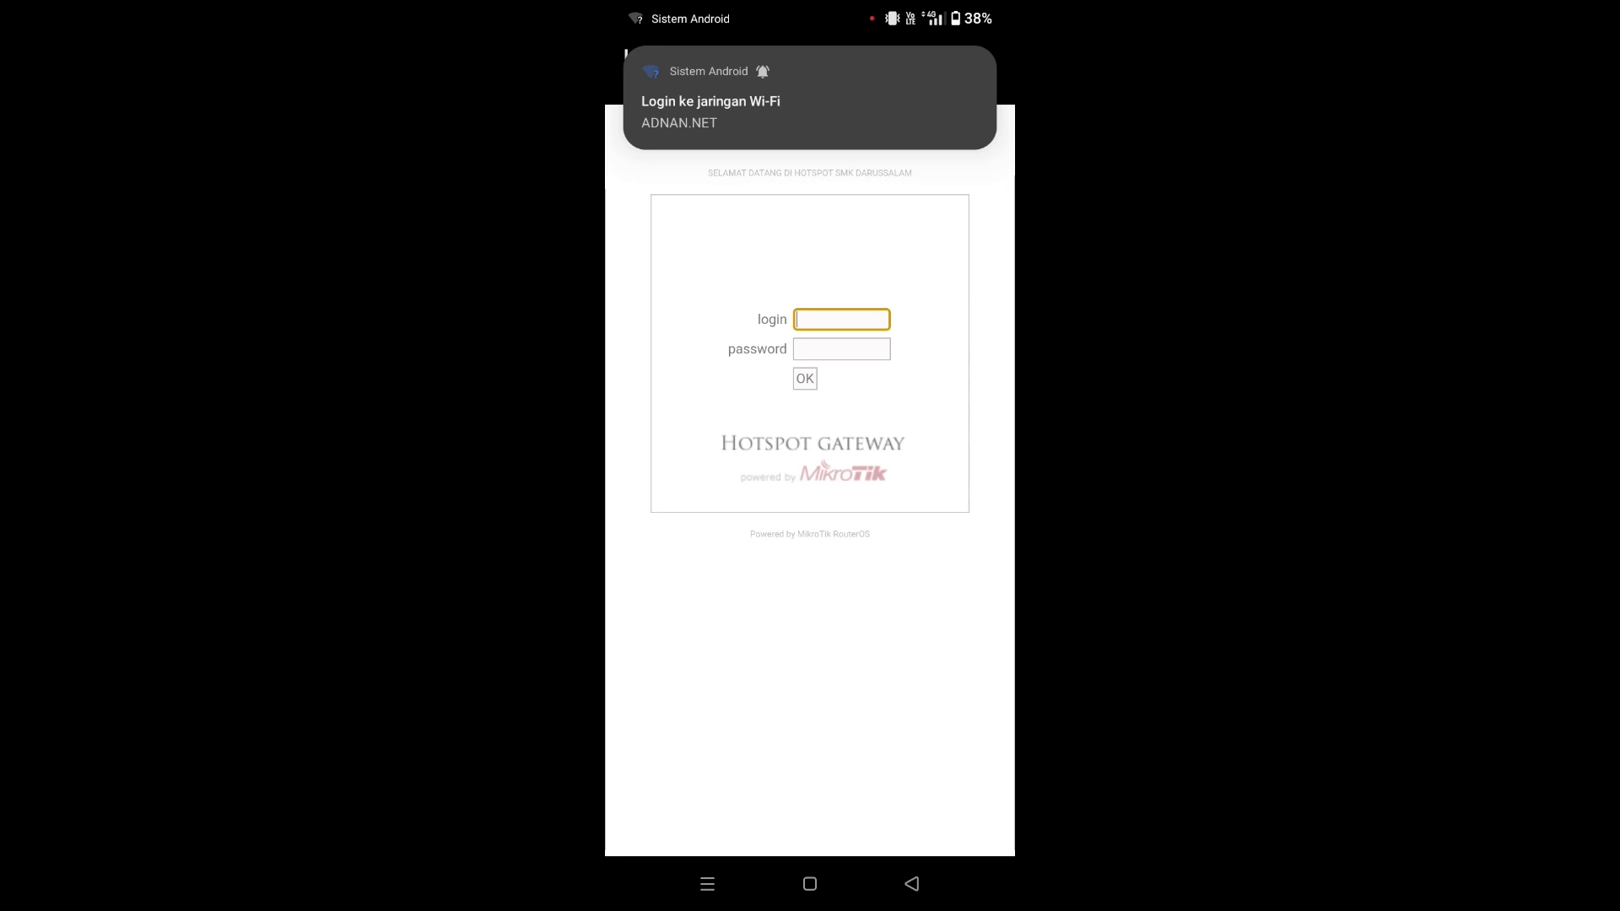
- Log in on the hotspot portal with the hotspot username and password
left_click(841, 319)
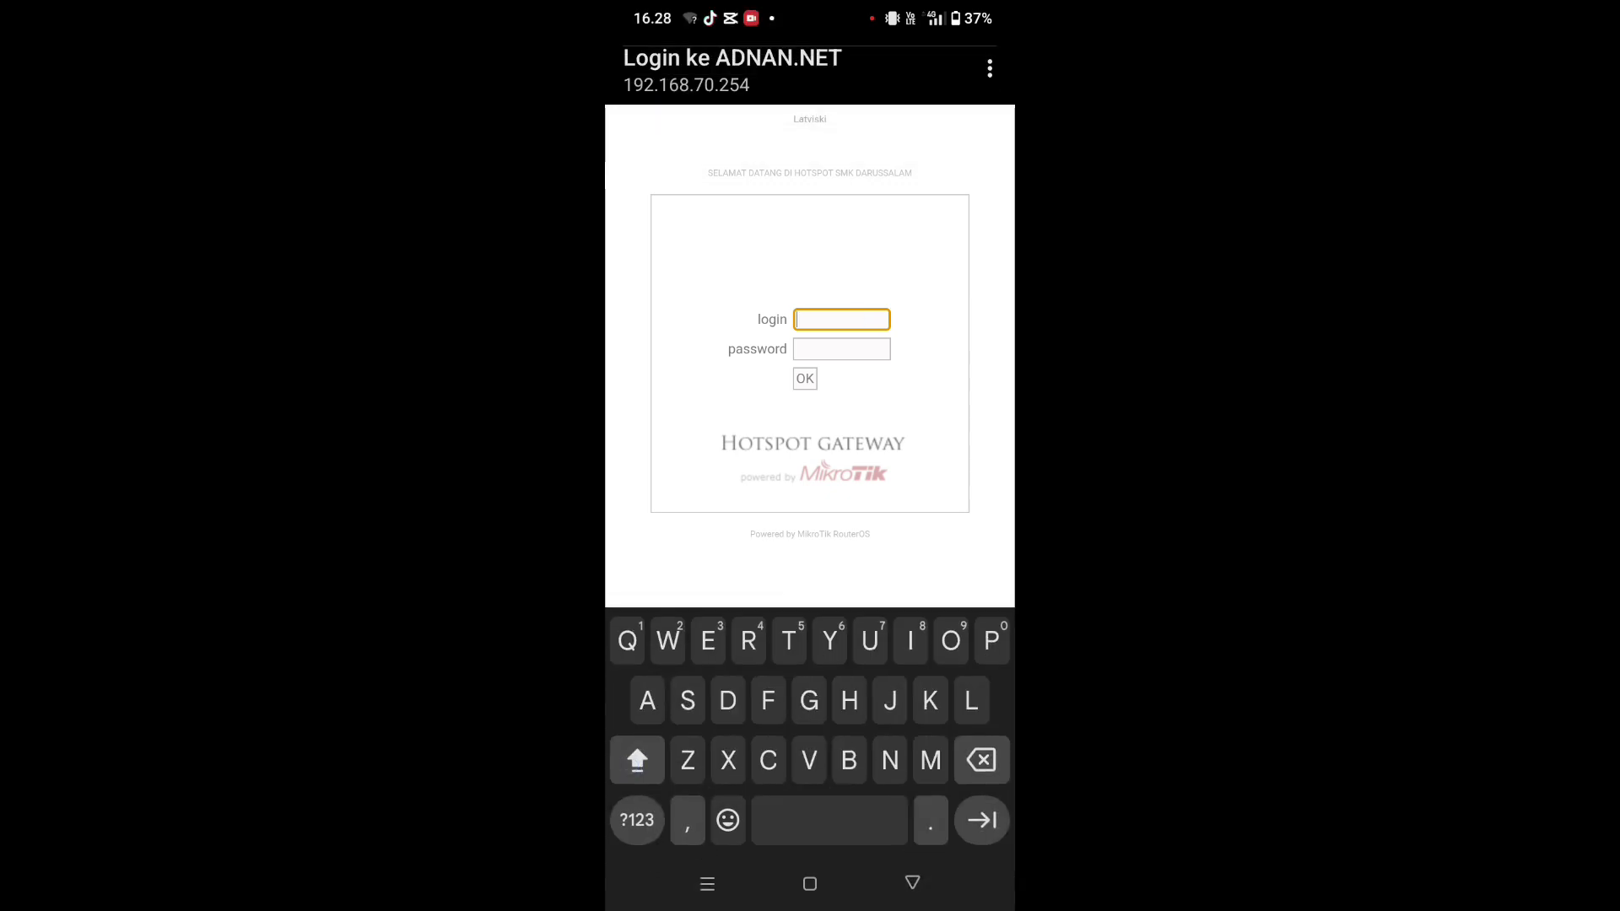
type("ADNAN")
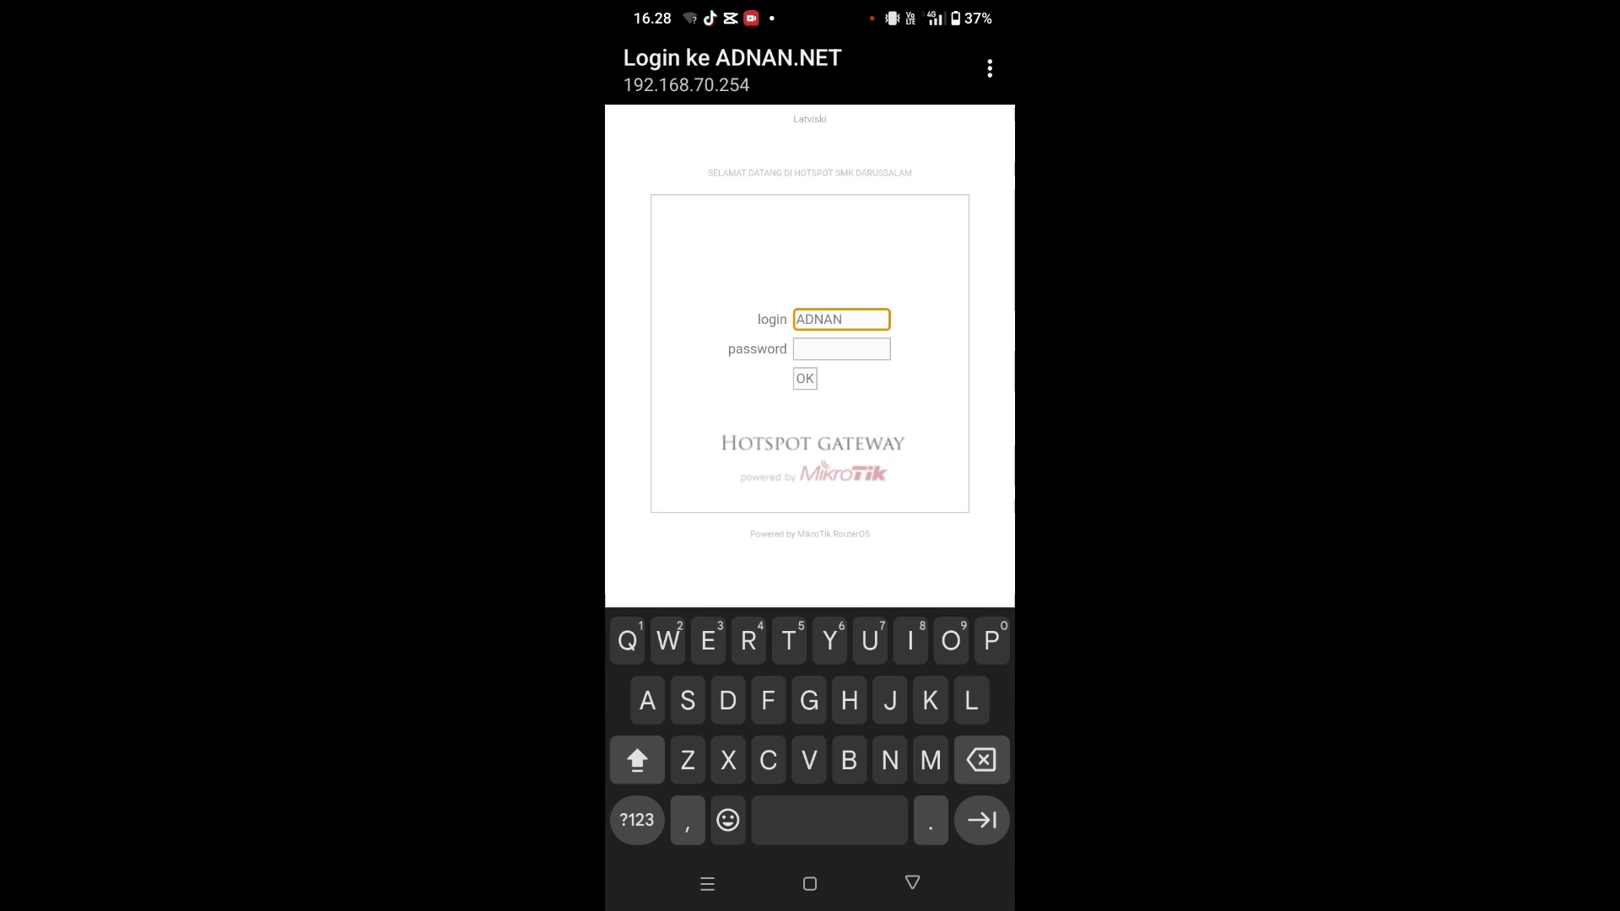
left_click(857, 353)
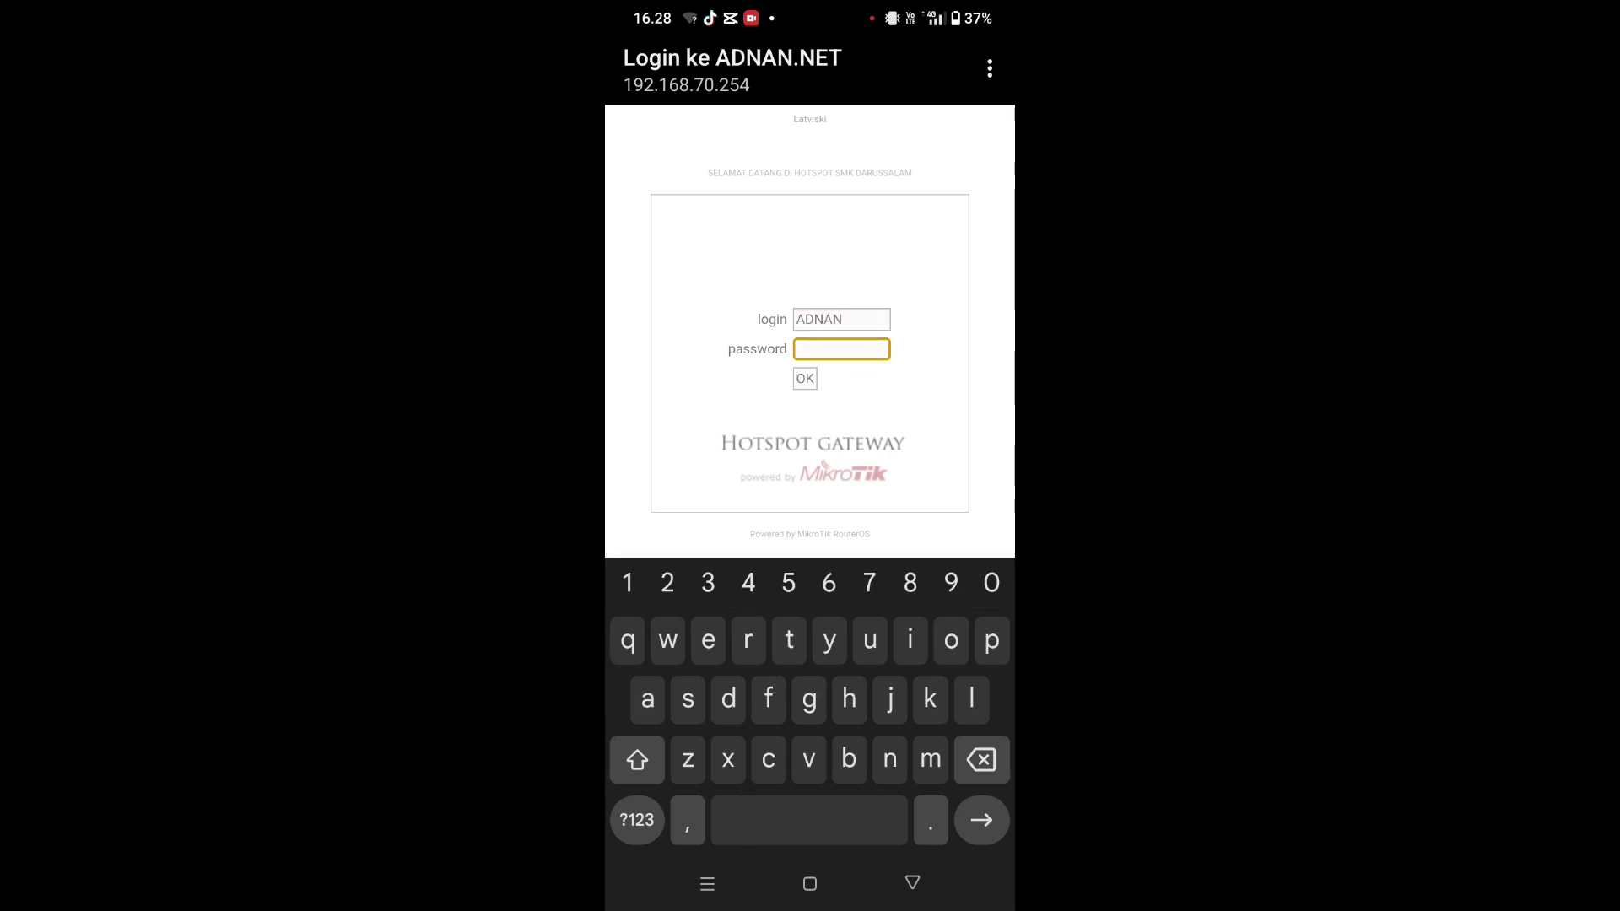
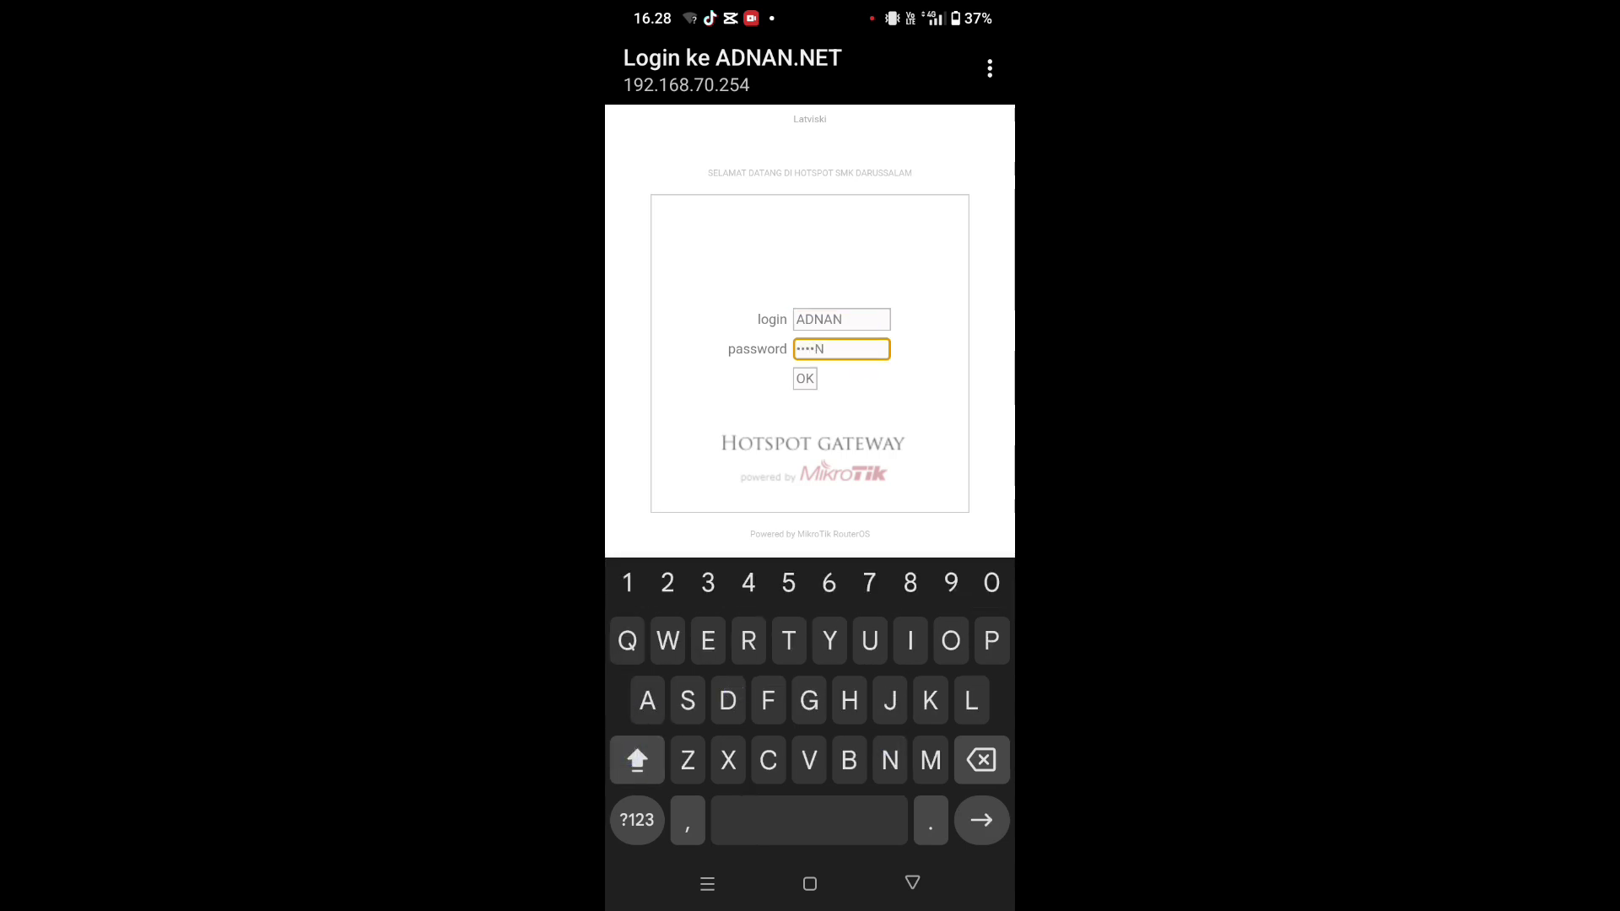
left_click(805, 378)
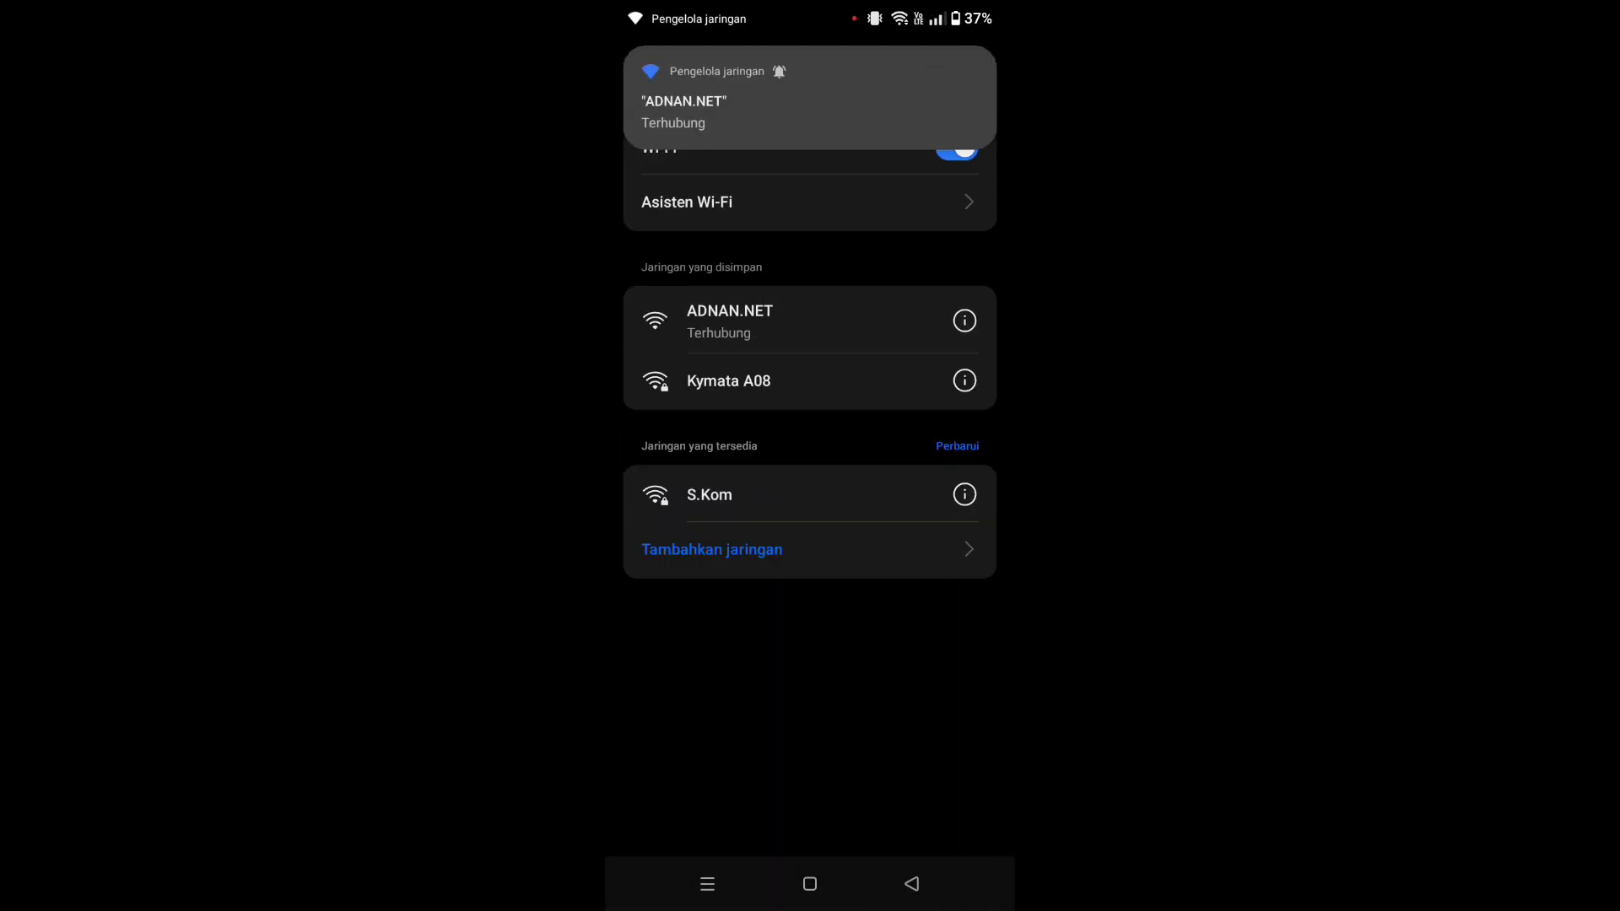
- Expand the phone's quick settings to confirm ADNAN.NET is connected
left_click_drag(677, 24, 696, 354)
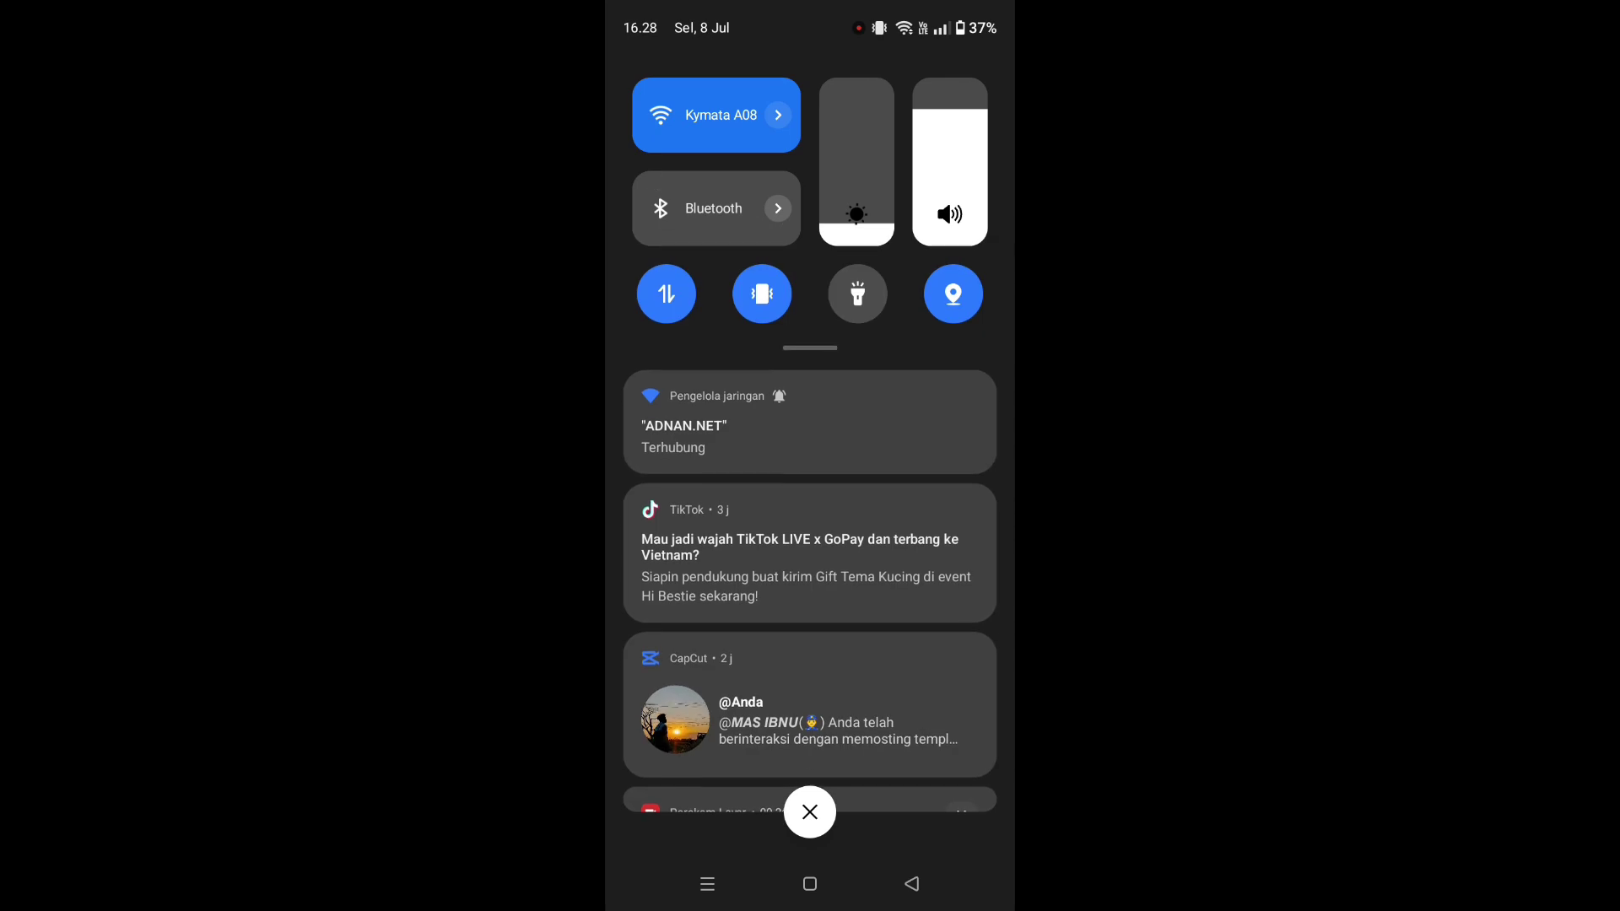
left_click_drag(783, 321, 791, 625)
left_click_drag(928, 506, 675, 506)
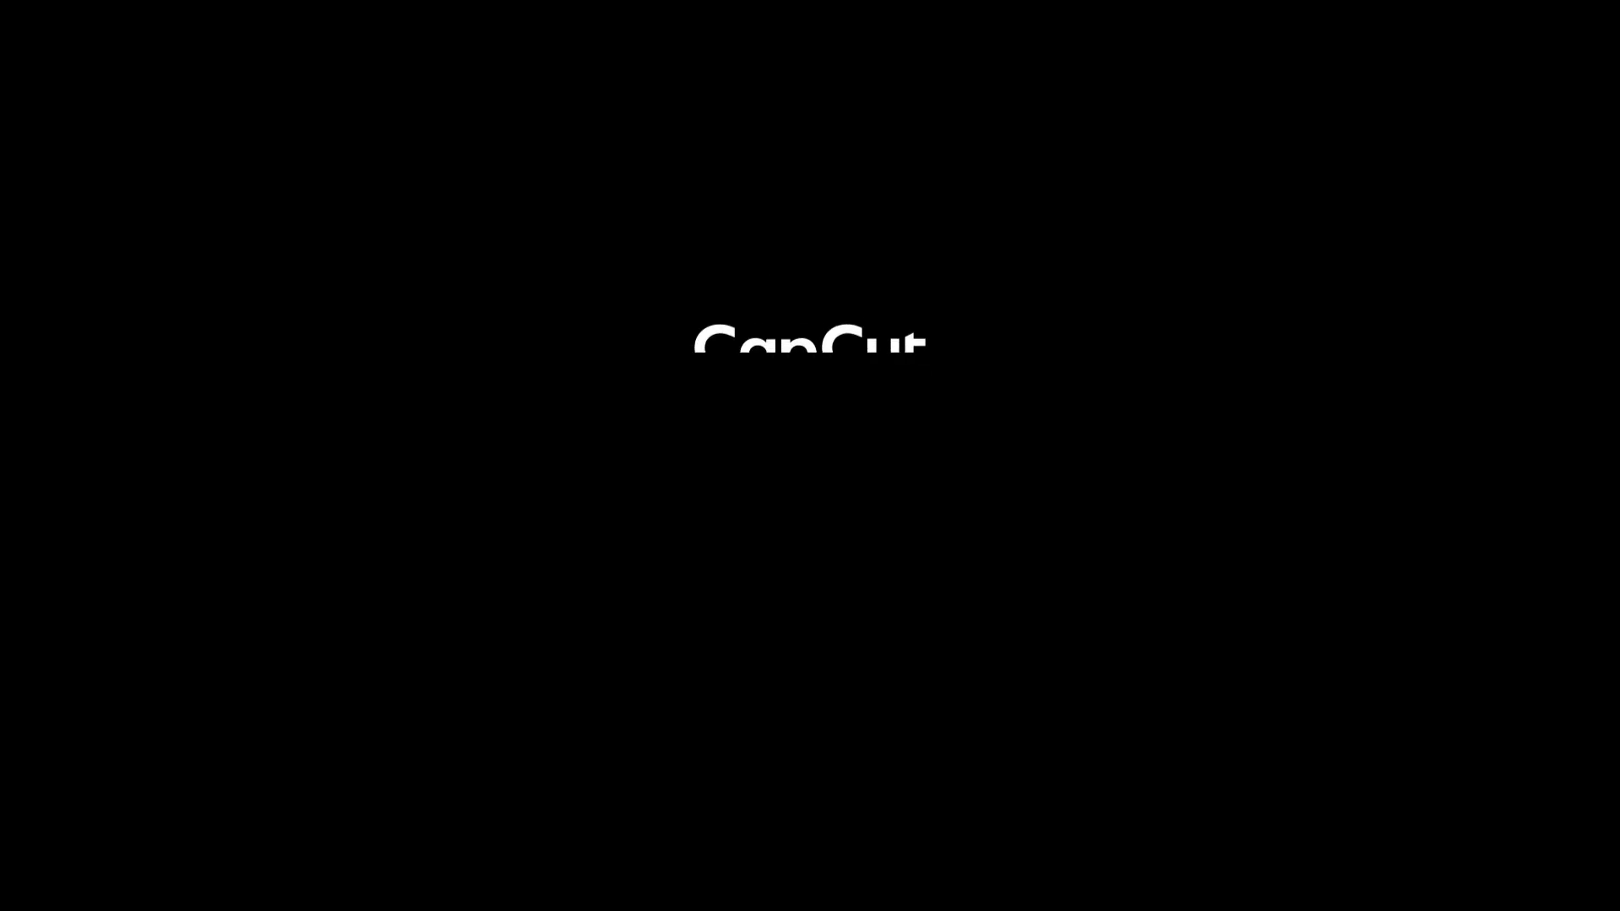